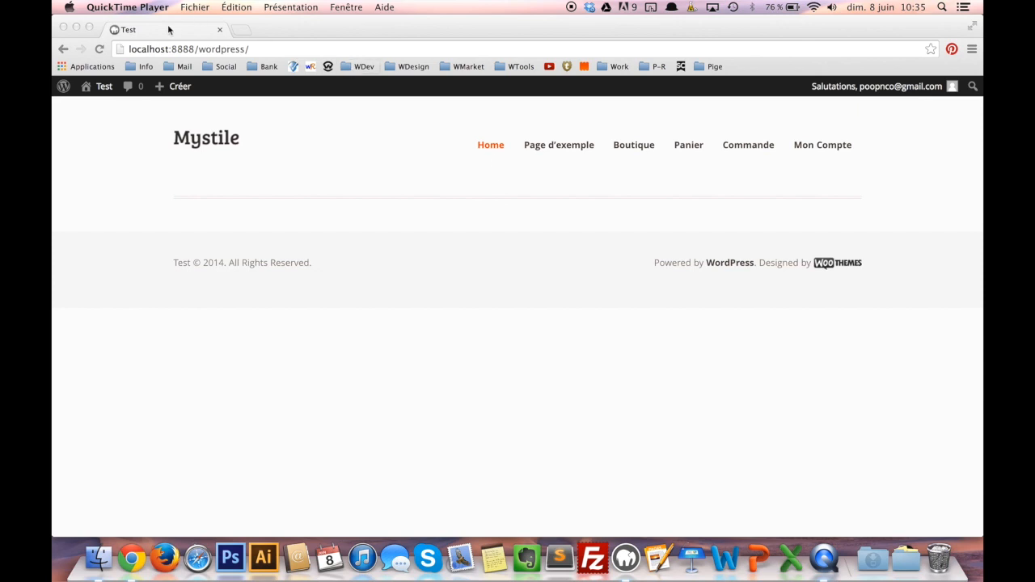
# Open the site's WordPress admin dashboard at localhost:8888/wordpress/wp-admin.
pyautogui.click(260, 48)
pyautogui.click(260, 48)
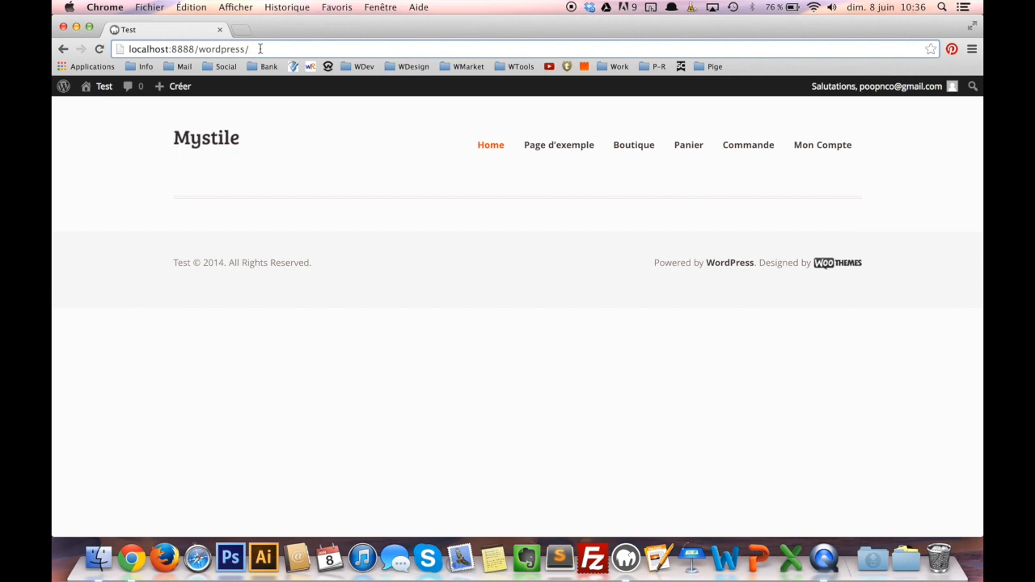
pyautogui.click(259, 49)
pyautogui.write('wp-')
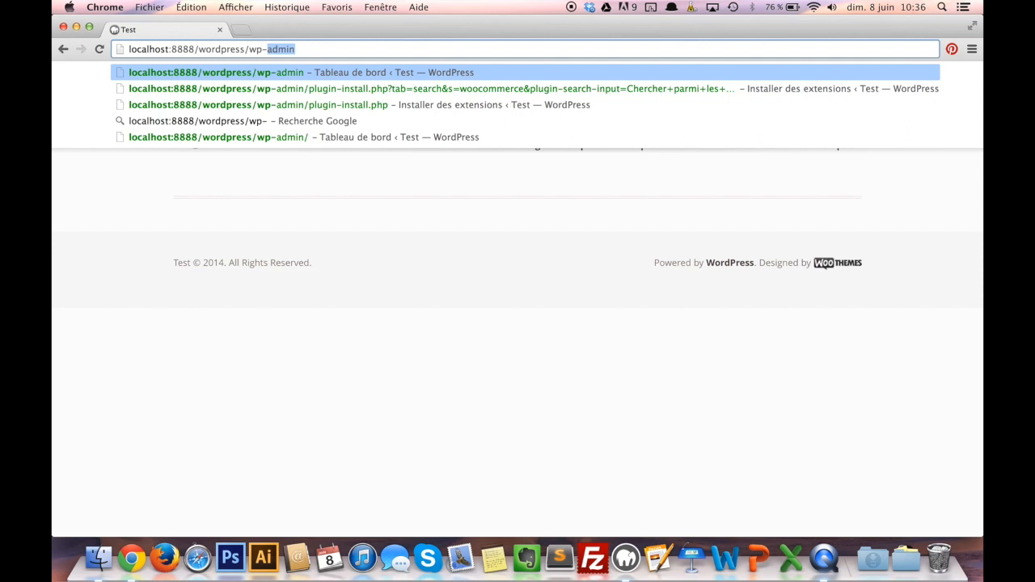
pyautogui.press('Return')
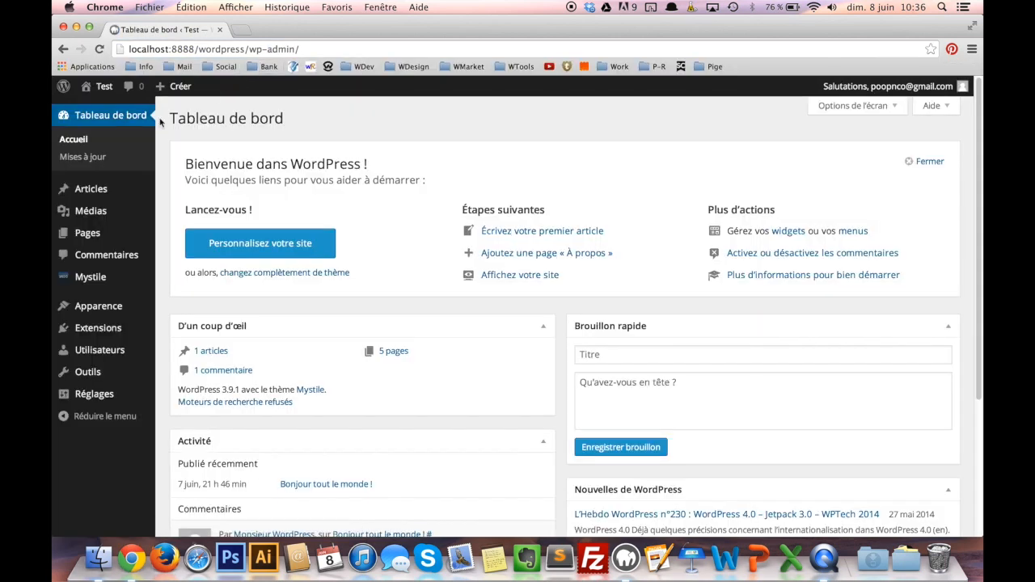
# Go to the page for adding new extensions and search for woocommerce.
pyautogui.moveTo(87, 279)
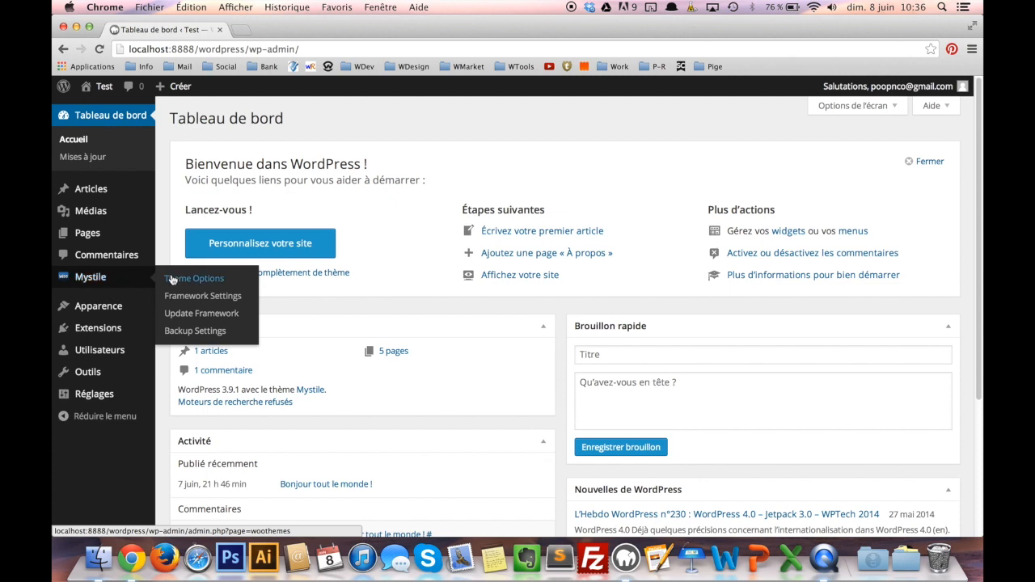
pyautogui.moveTo(103, 317)
pyautogui.moveTo(104, 336)
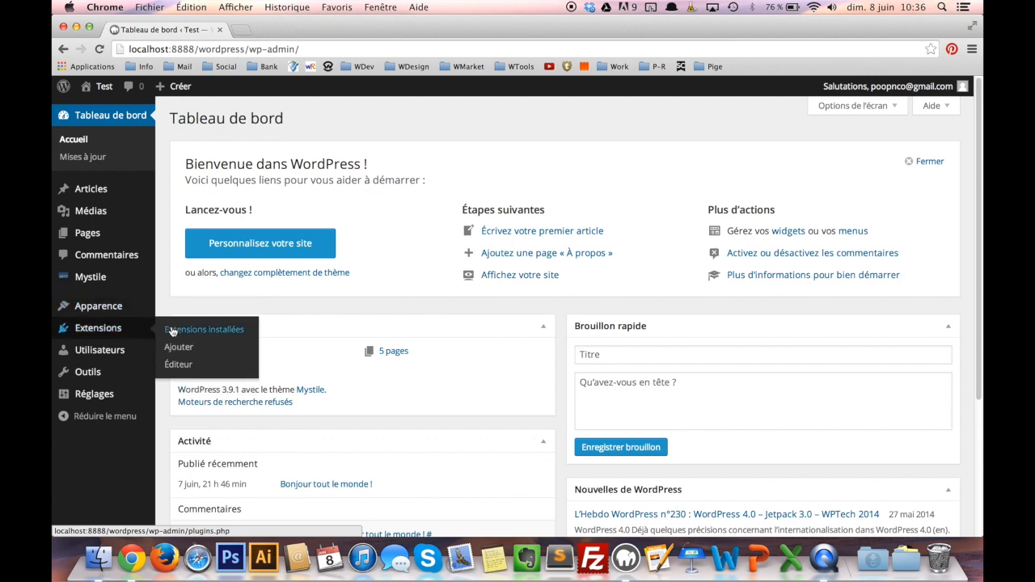
pyautogui.click(184, 353)
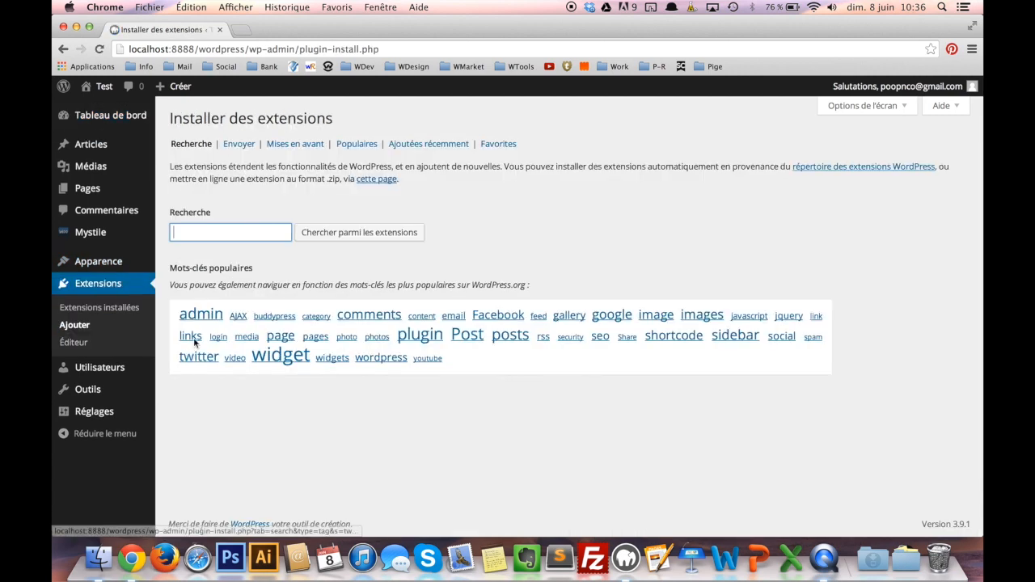
pyautogui.write('woocomm')
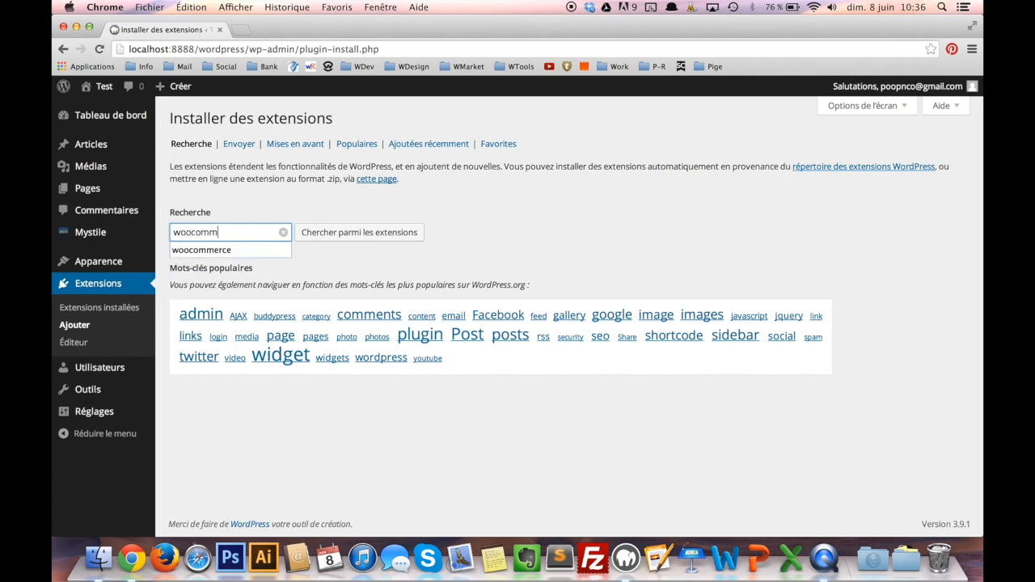
pyautogui.write('erce')
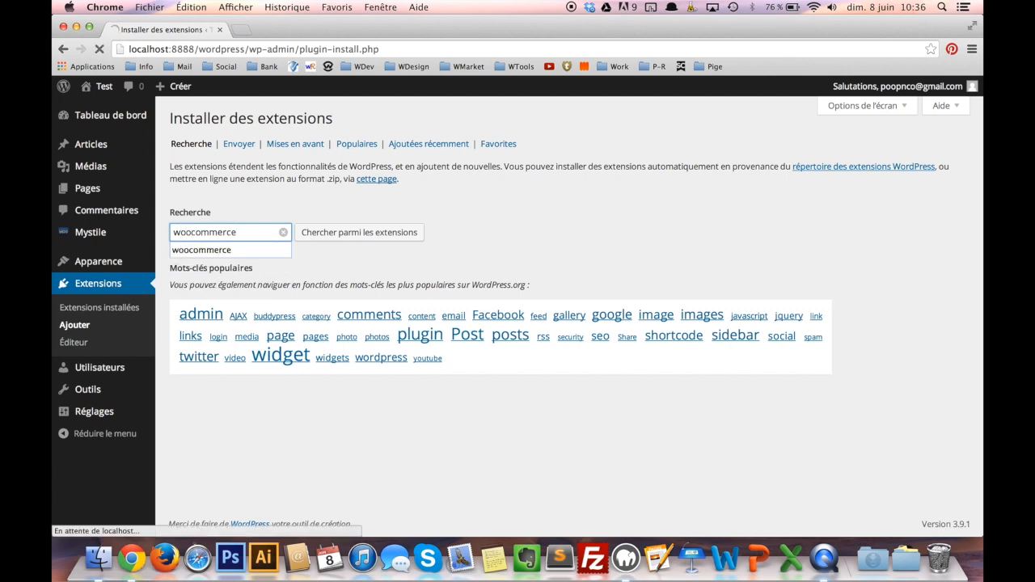
pyautogui.click(337, 233)
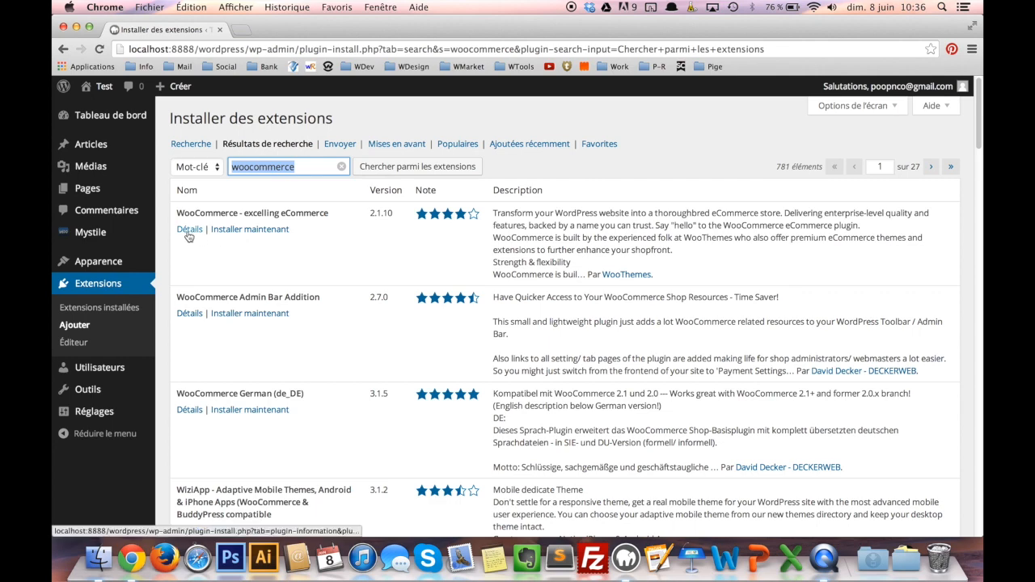
# Review the details of the WooCommerce - excelling eCommerce extension, including its downloads and last update, and install it.
pyautogui.click(187, 232)
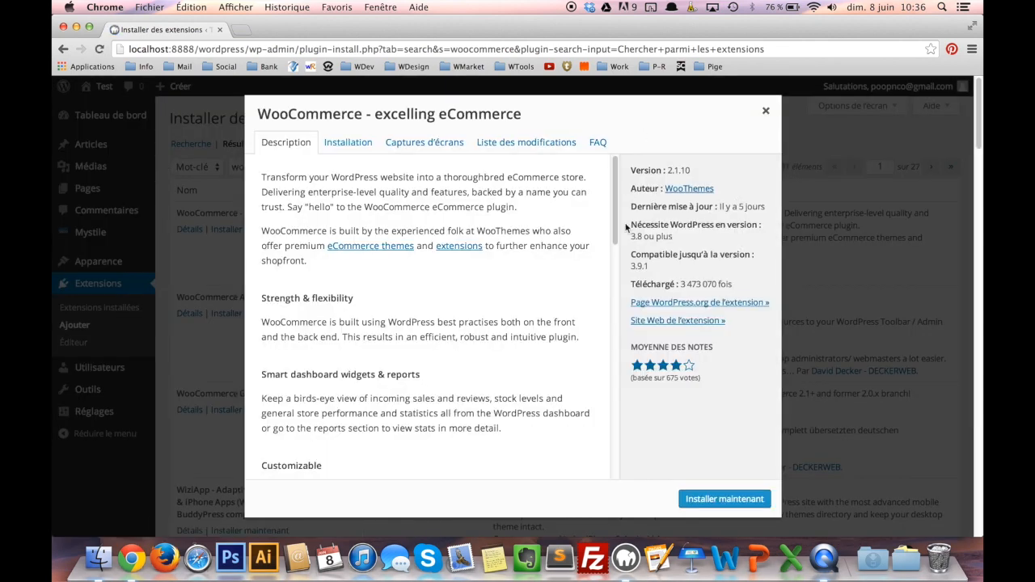
pyautogui.click(728, 285)
pyautogui.moveTo(728, 285); pyautogui.dragTo(681, 292)
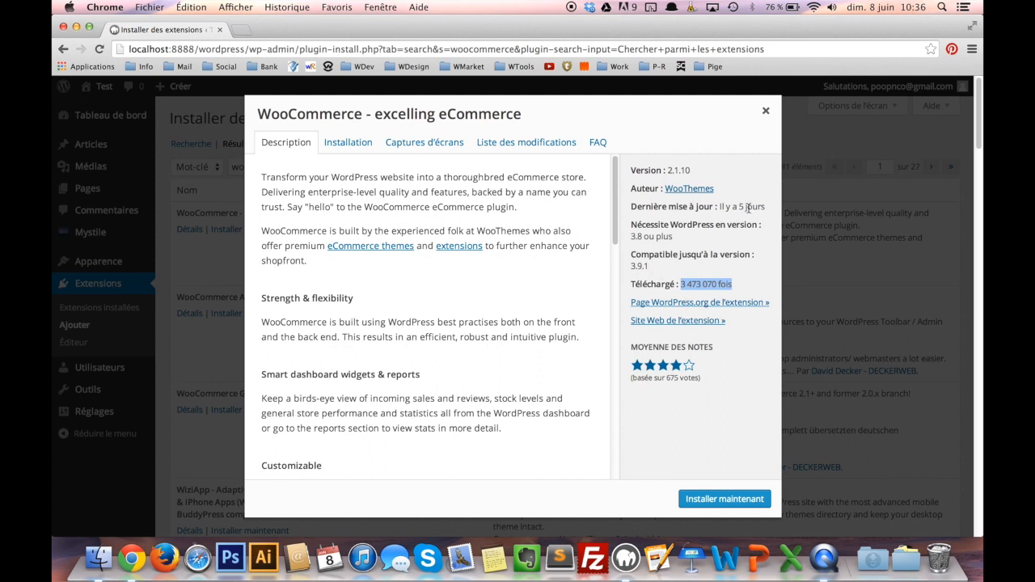
pyautogui.moveTo(765, 208); pyautogui.dragTo(718, 207)
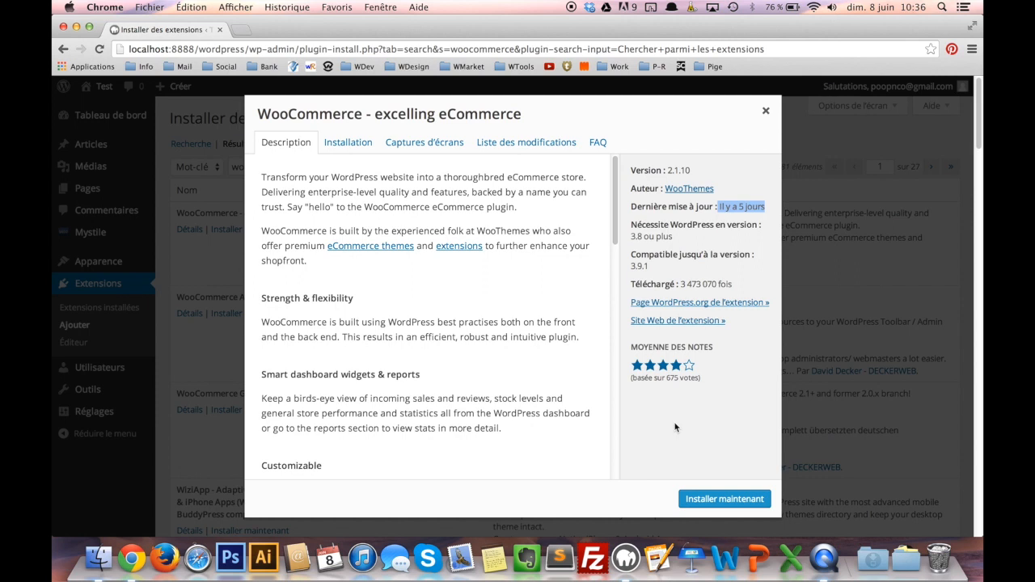
pyautogui.click(711, 502)
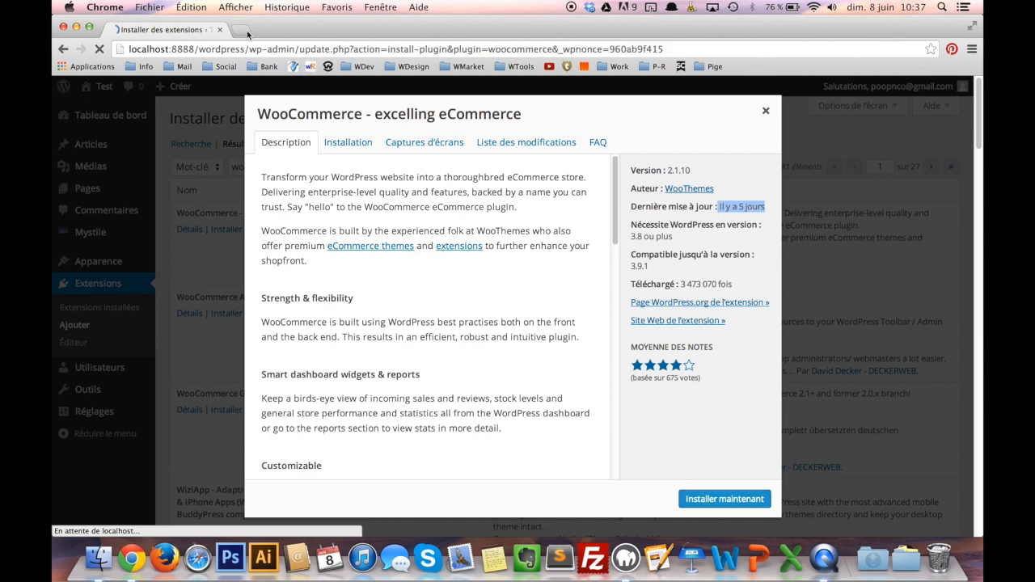
# Search Google for woocommerce in a new browser tab and open the WooThemes WooCommerce page.
pyautogui.click(247, 31)
pyautogui.click(166, 30)
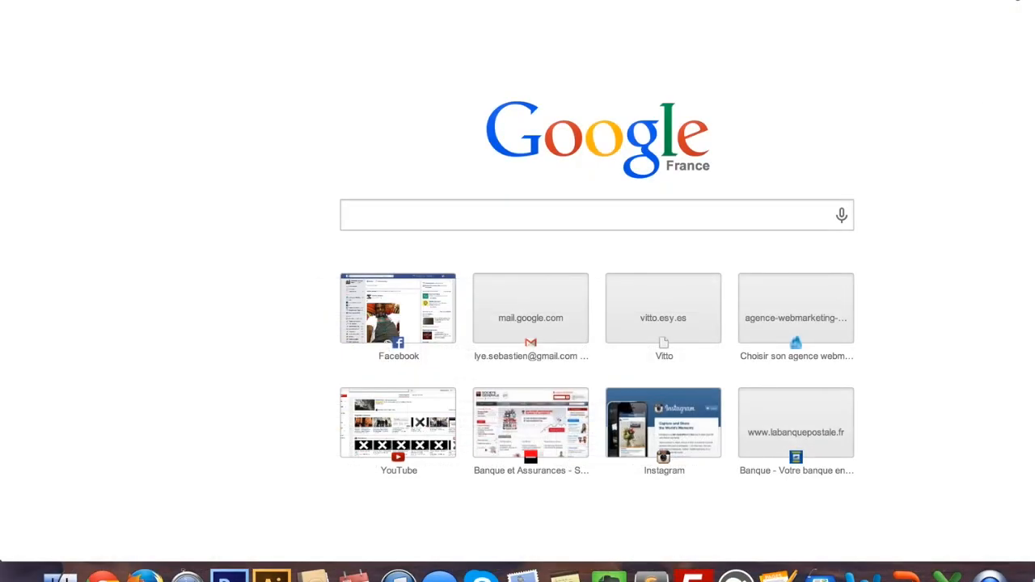
pyautogui.write('woocommer')
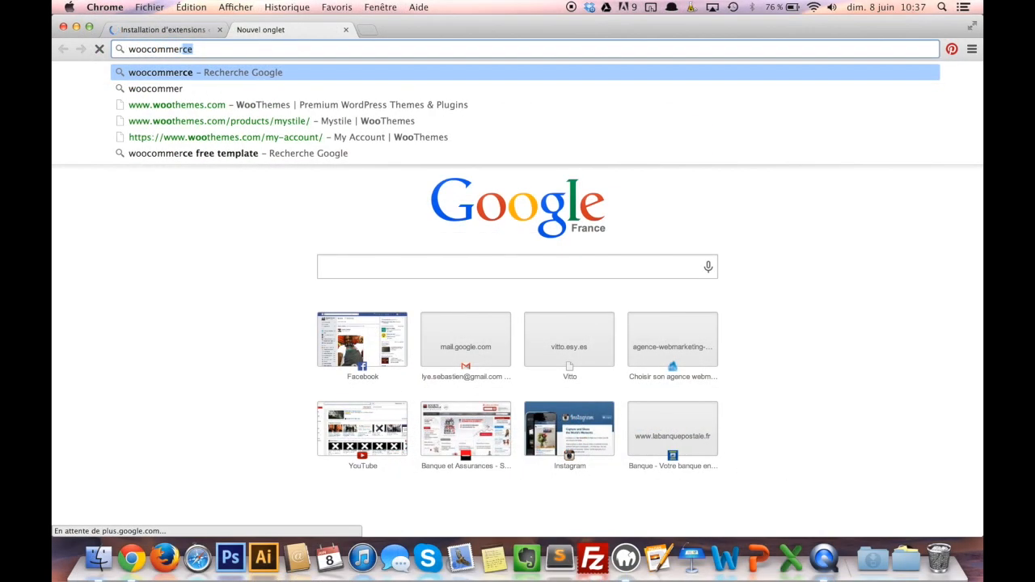
pyautogui.write('ce')
pyautogui.press('Return')
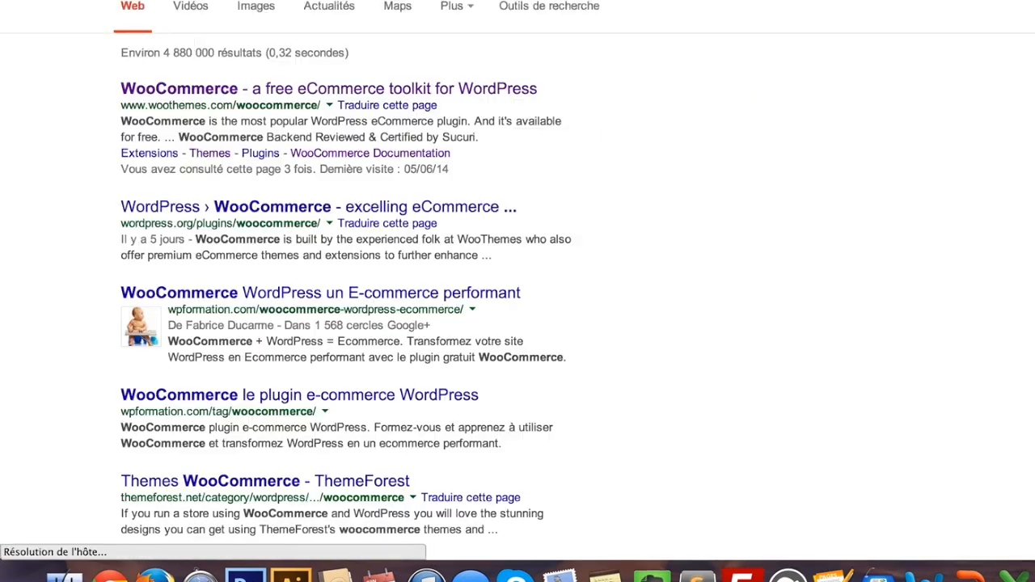
pyautogui.click(191, 96)
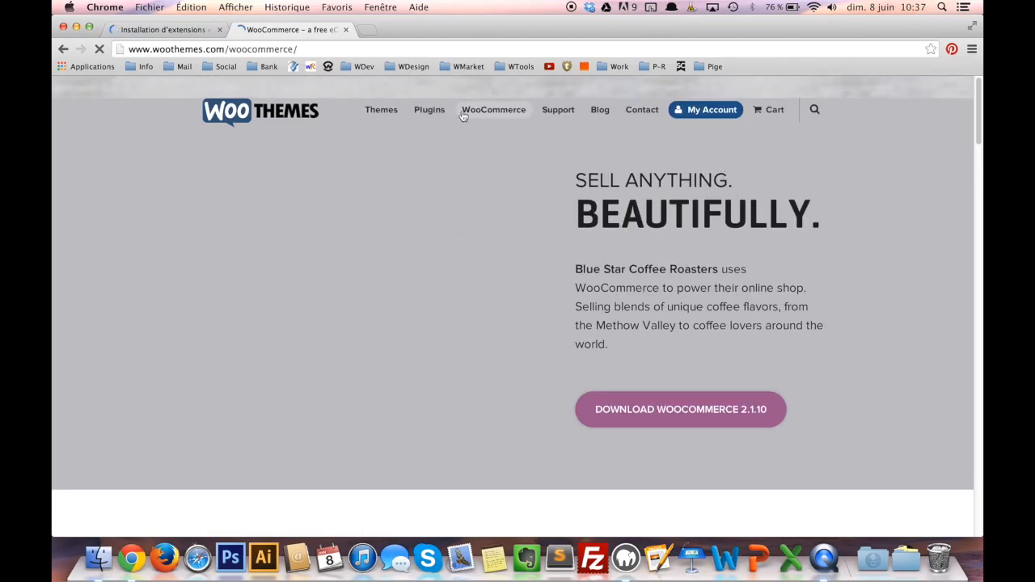
# Browse the WooCommerce themes on WooThemes, filtered to Free ones only.
pyautogui.moveTo(491, 111)
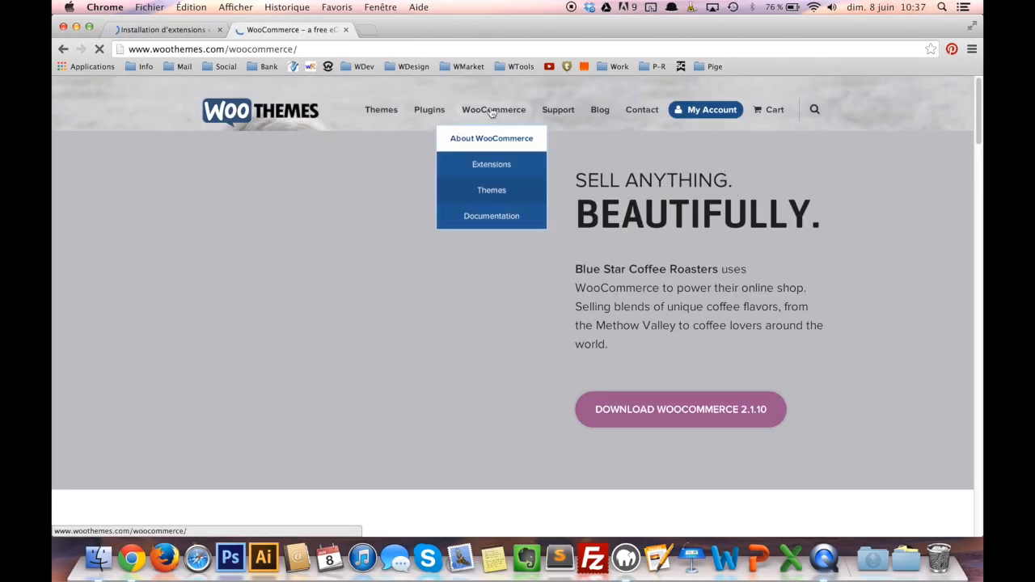
pyautogui.click(487, 195)
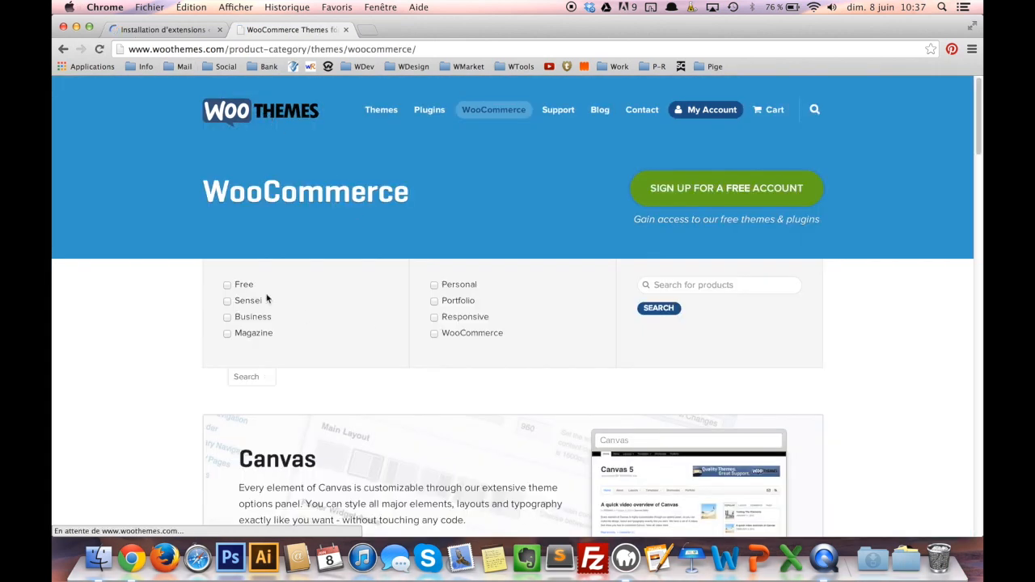
pyautogui.click(227, 286)
pyautogui.click(669, 311)
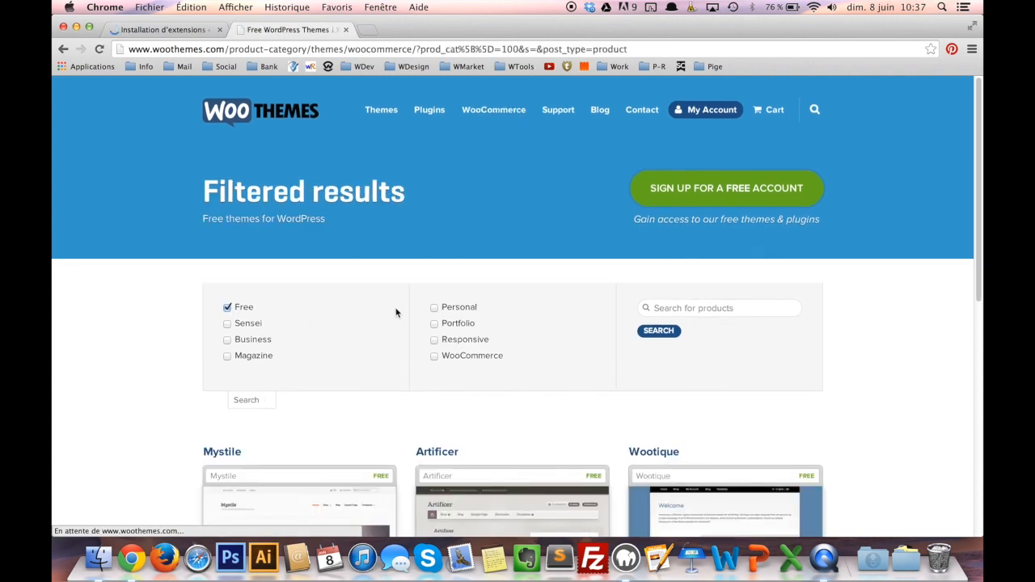
pyautogui.scroll(-3, 402, 313)
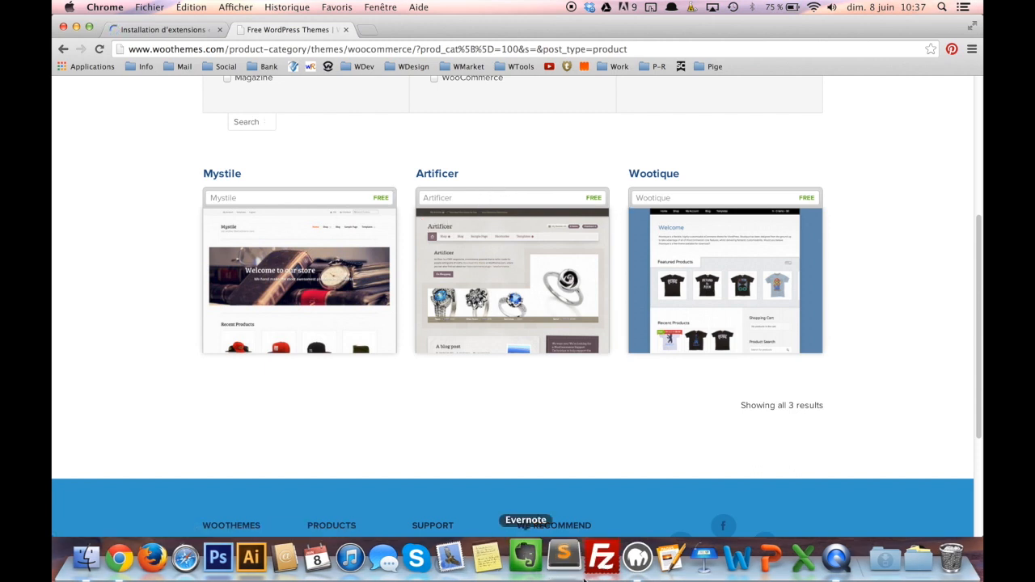
pyautogui.scroll(2, 258, 195)
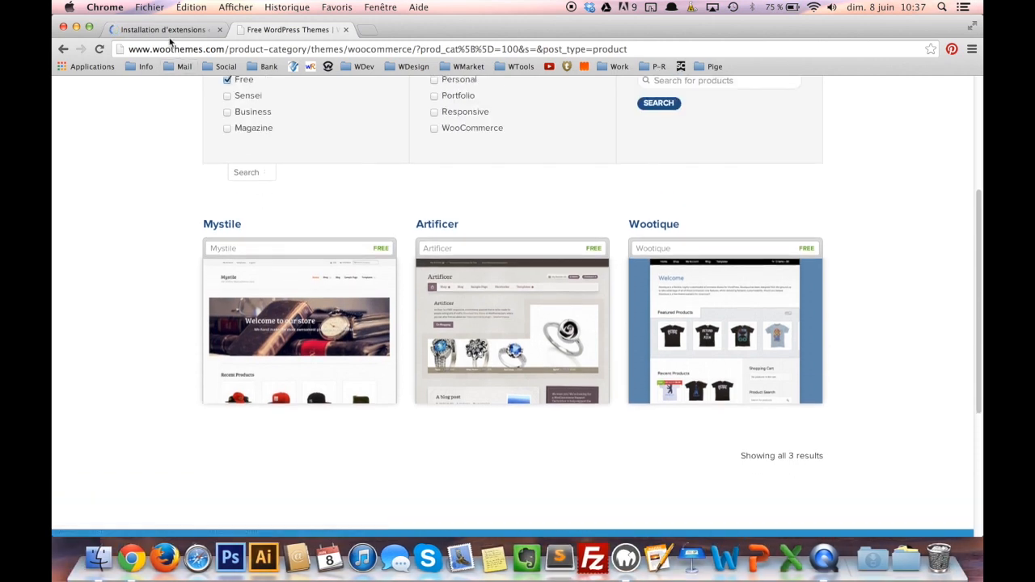
# Return to the WordPress installation page and activate the WooCommerce extension.
pyautogui.click(168, 29)
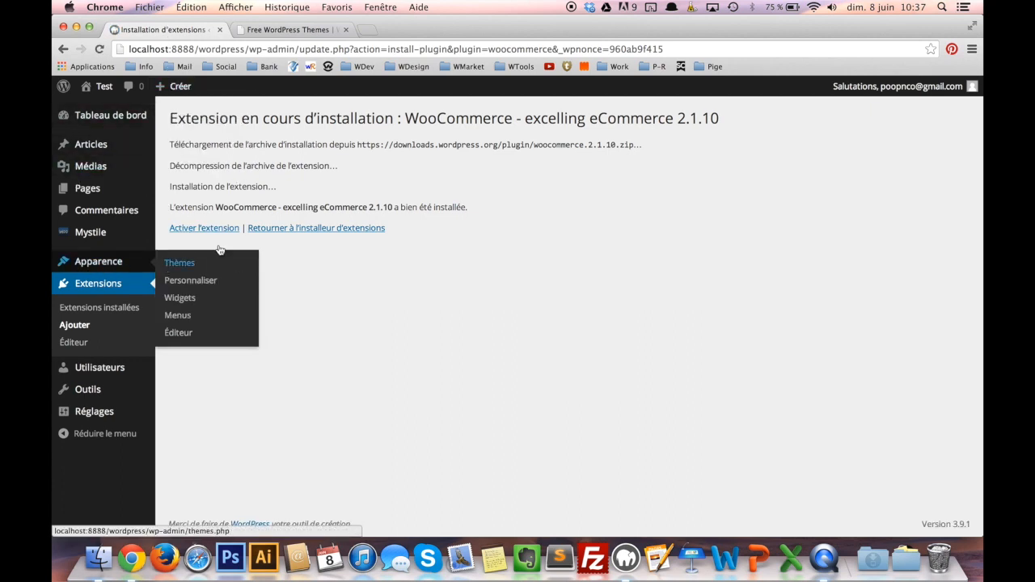
pyautogui.click(194, 232)
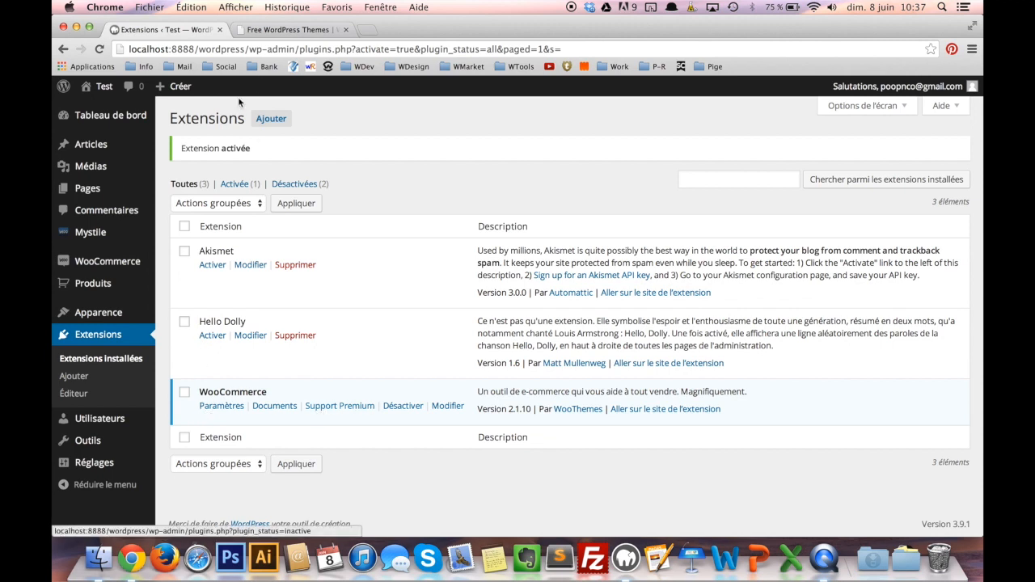
pyautogui.moveTo(252, 150); pyautogui.dragTo(178, 150)
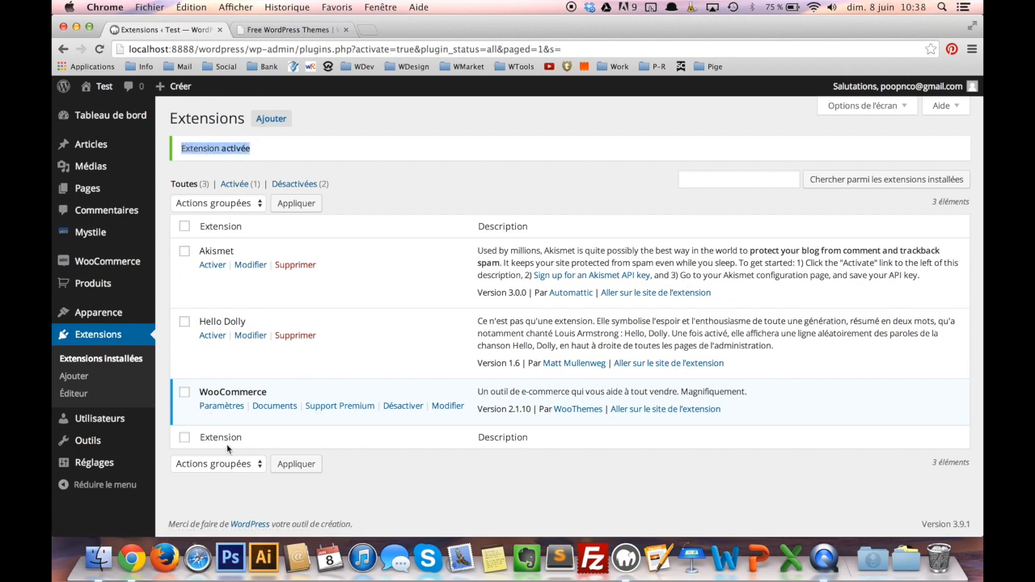
# Open the WooCommerce settings and set the shop's base location to France.
pyautogui.click(226, 408)
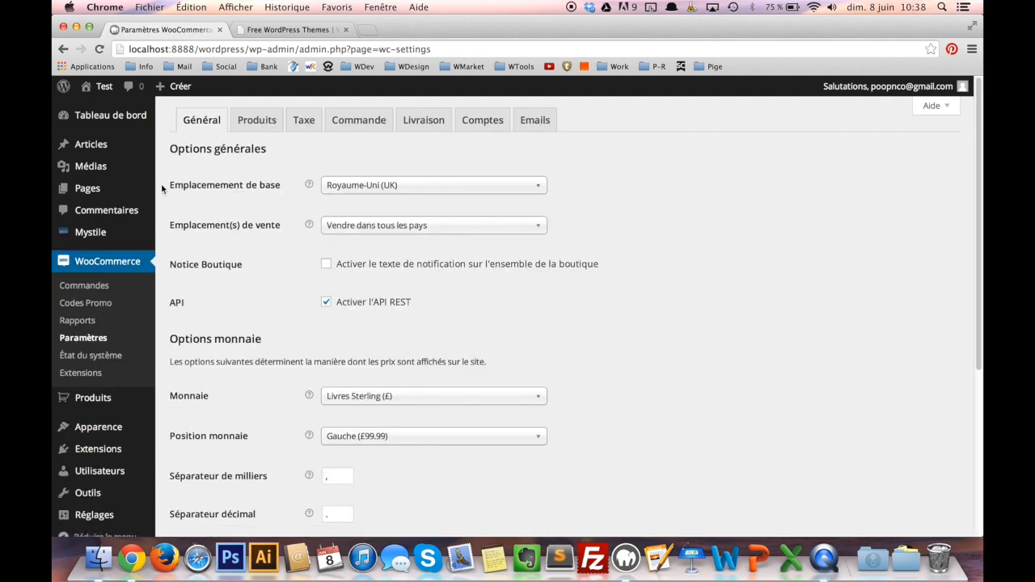
pyautogui.click(408, 185)
pyautogui.write('france')
pyautogui.press('Return')
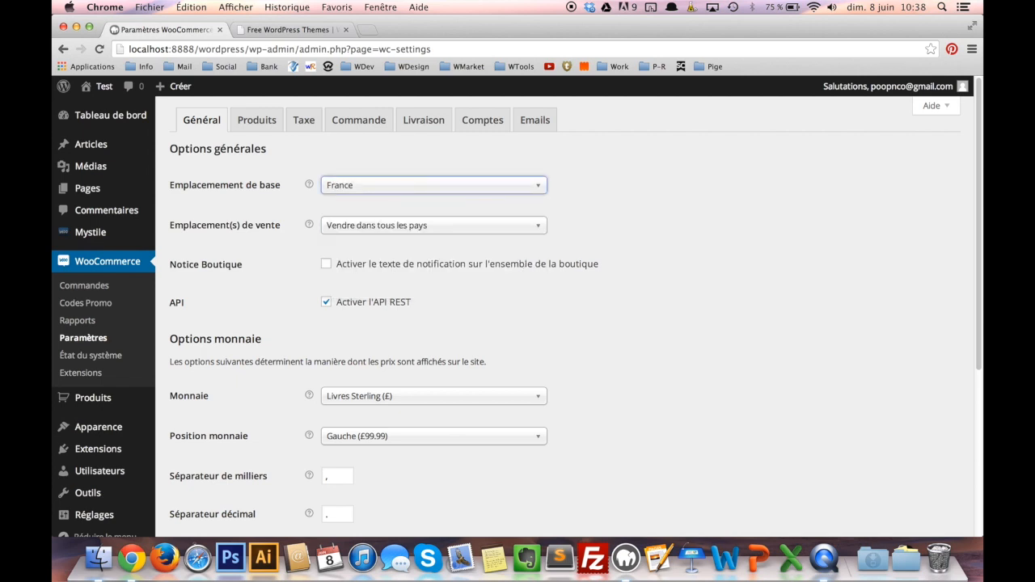
# Restrict the selling locations to certain countries only and add France as a specific country.
pyautogui.click(358, 226)
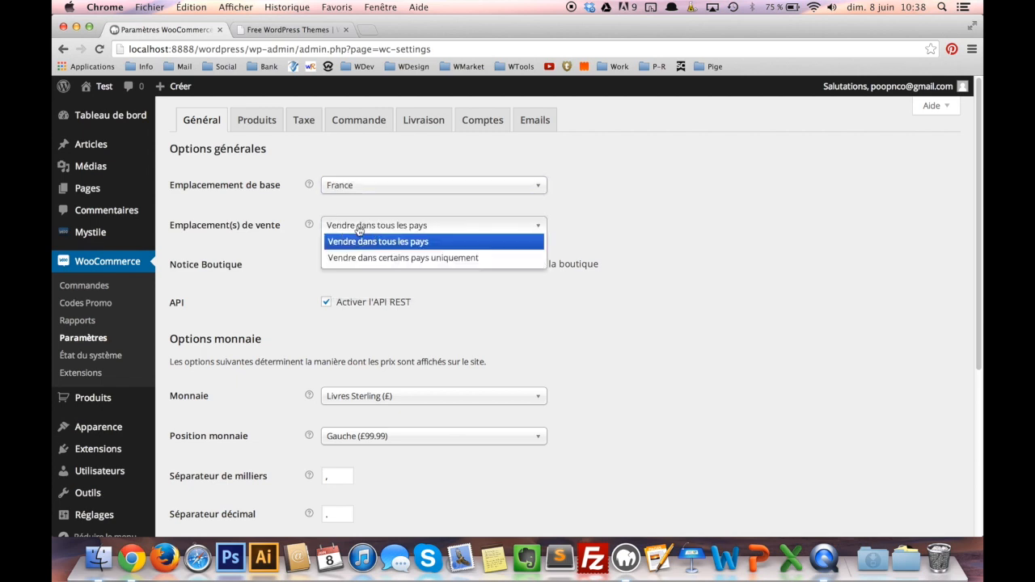
pyautogui.click(363, 257)
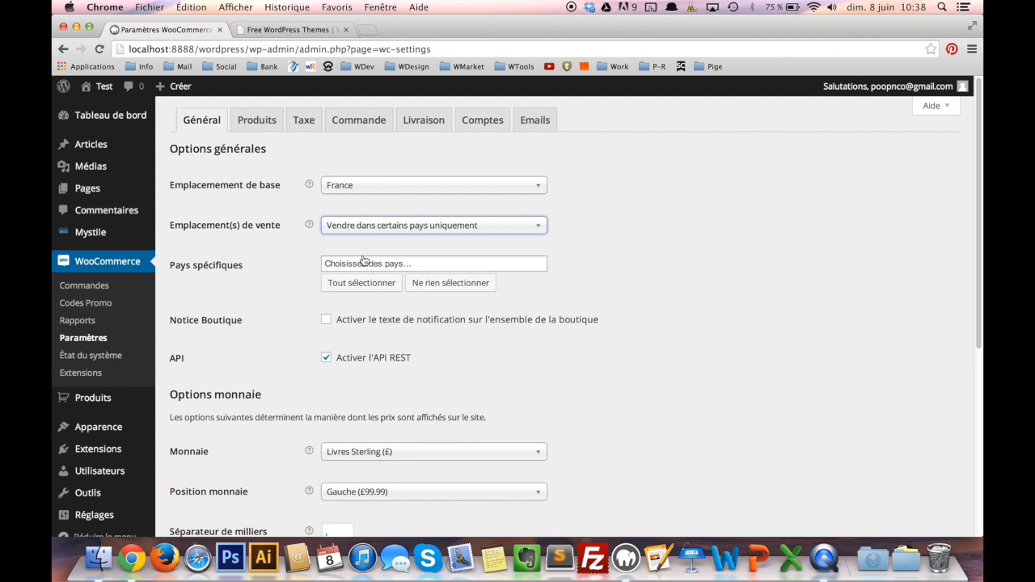
pyautogui.click(364, 261)
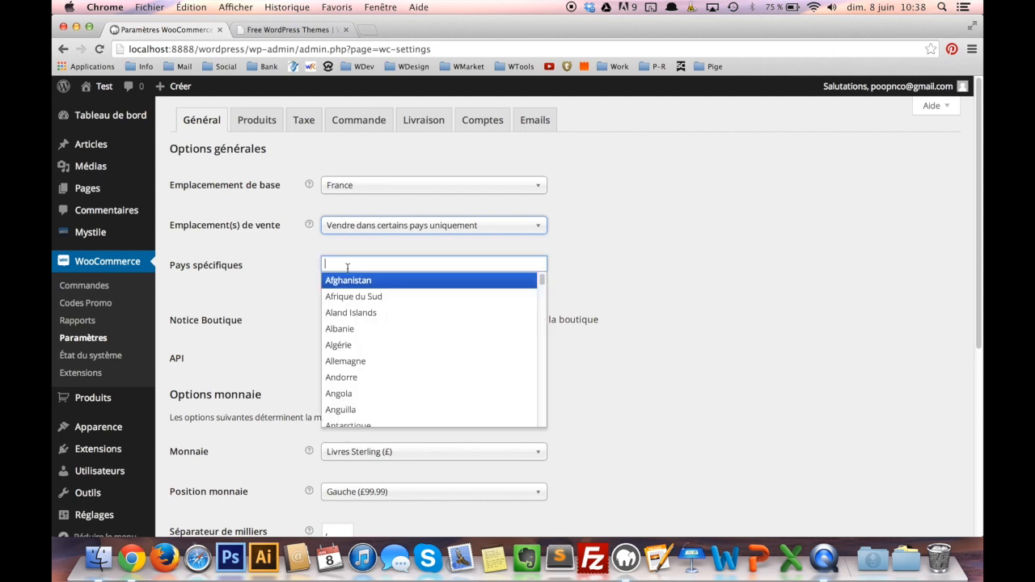
pyautogui.write('france')
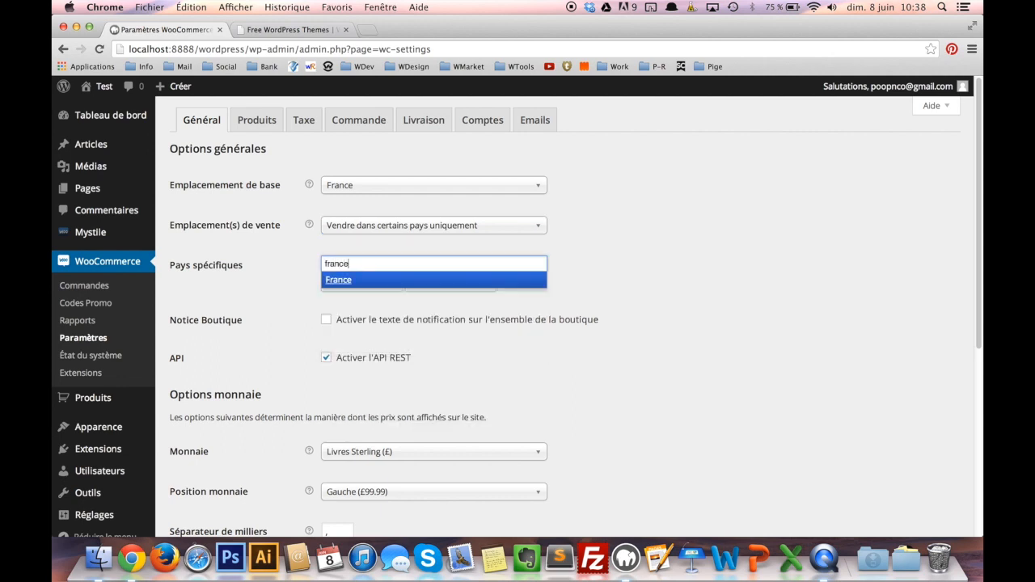
pyautogui.press('Return')
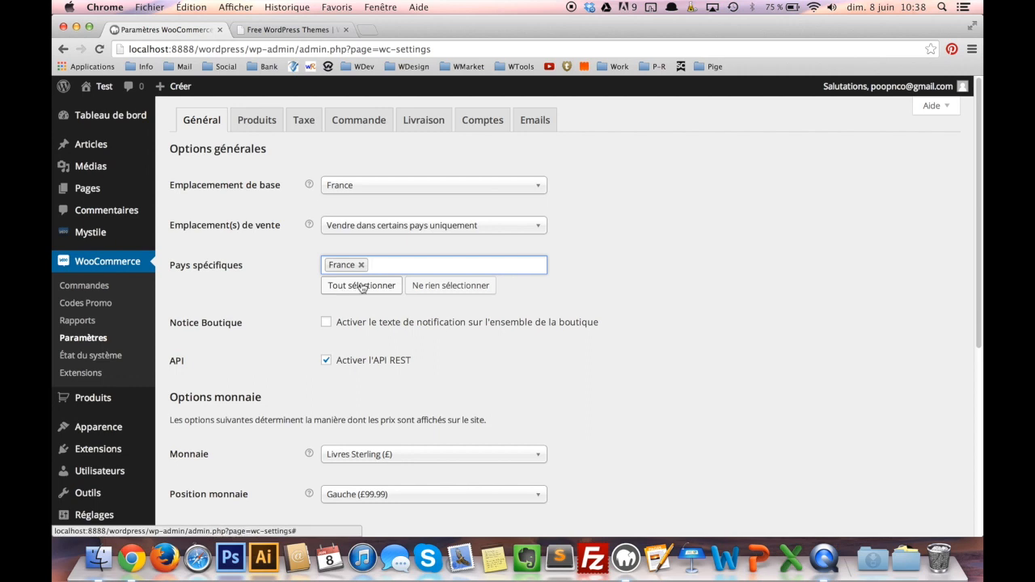
pyautogui.write('allem')
pyautogui.press('BackSpace')
pyautogui.press('BackSpace')
pyautogui.press('BackSpace')
pyautogui.press('BackSpace')
pyautogui.press('BackSpace')
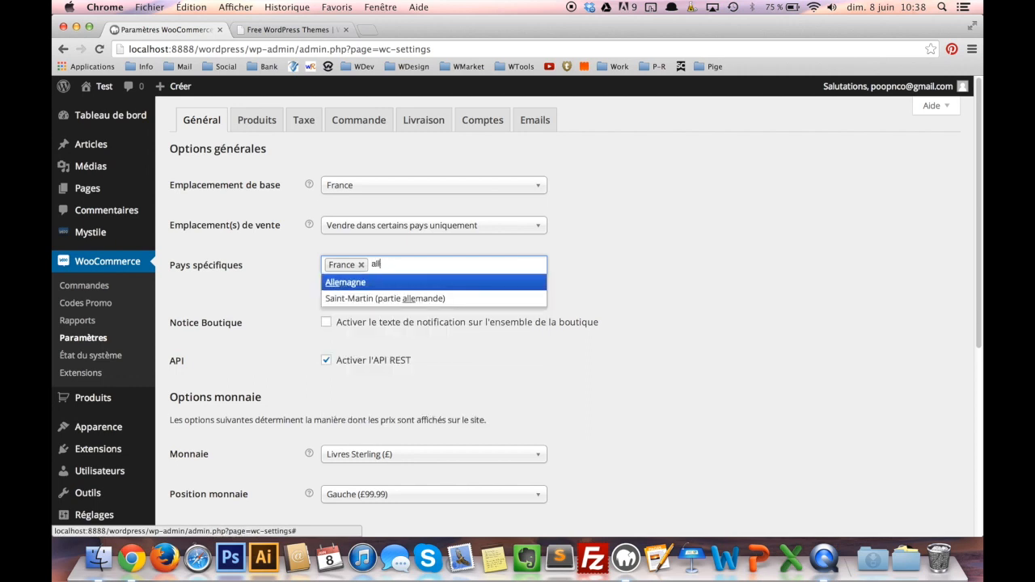
pyautogui.click(241, 302)
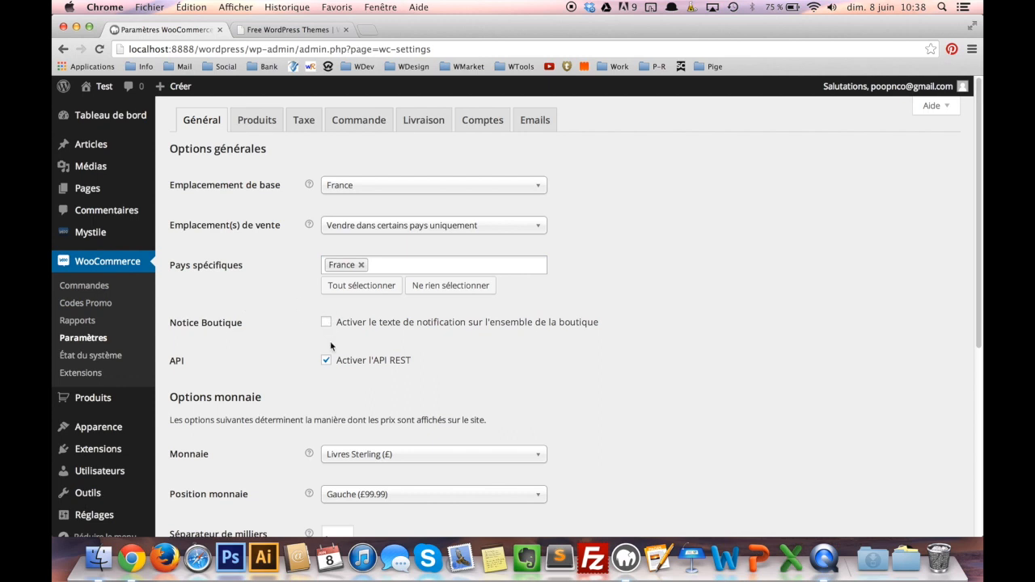
pyautogui.scroll(-1, 338, 357)
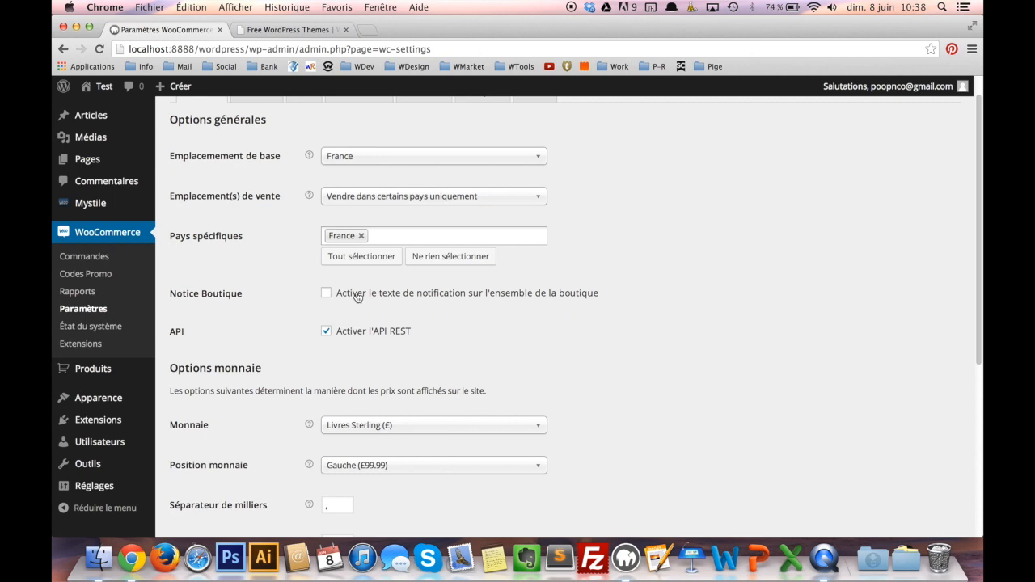
# Set the shop currency to Euros (€) and the currency position to Droite.
pyautogui.scroll(-1, 354, 301)
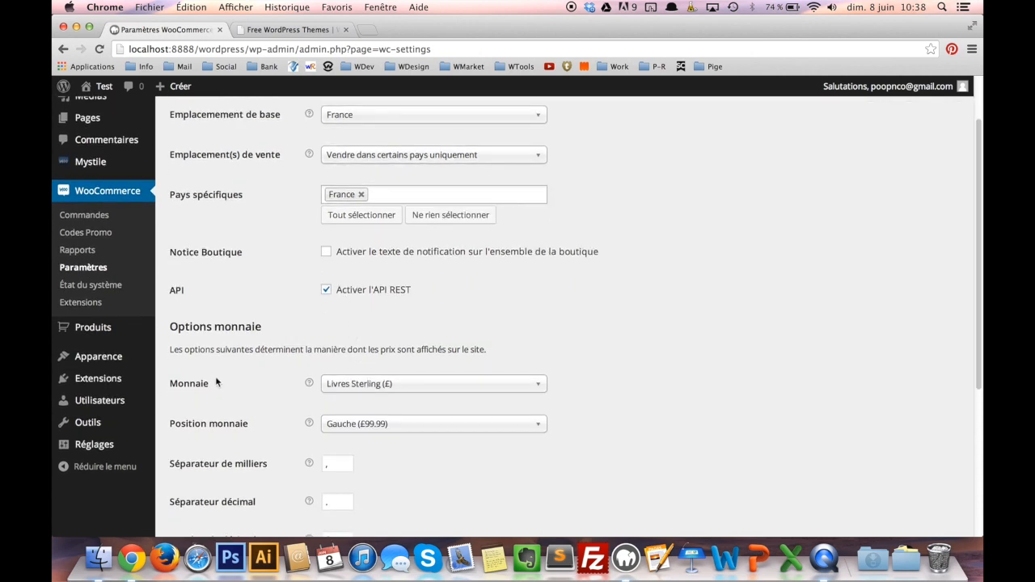
pyautogui.click(381, 383)
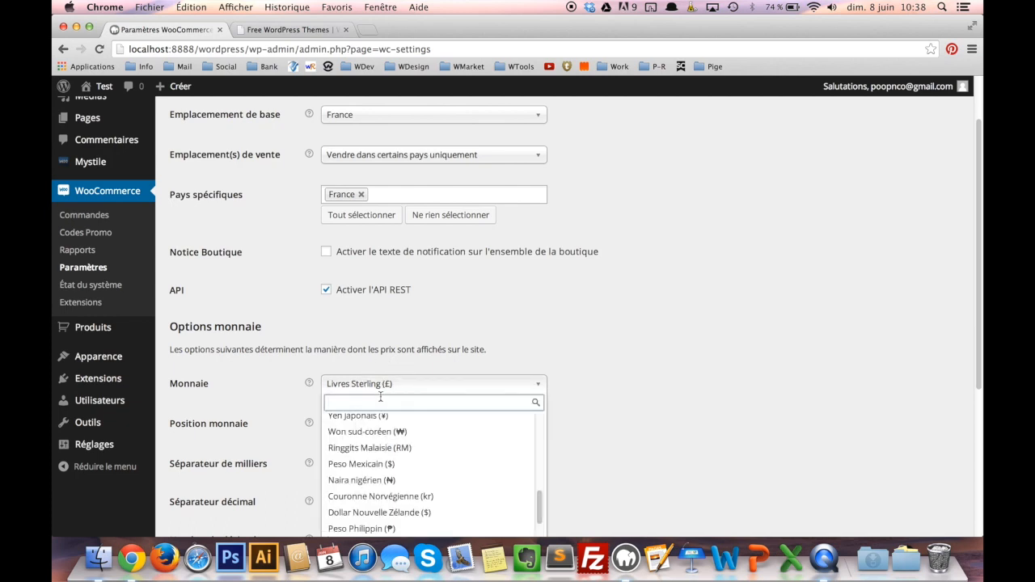
pyautogui.write('euro')
pyautogui.press('Return')
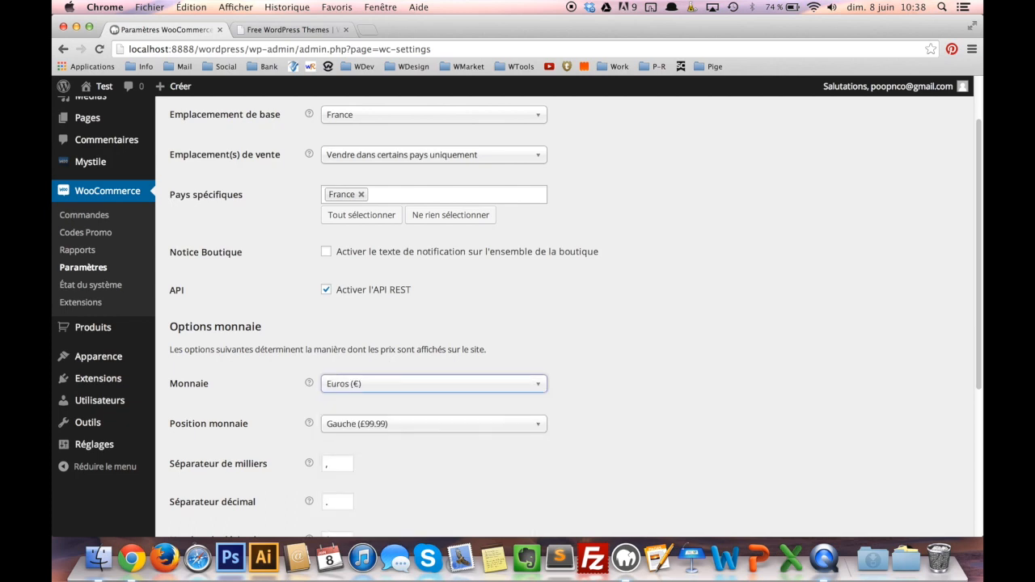
pyautogui.click(382, 430)
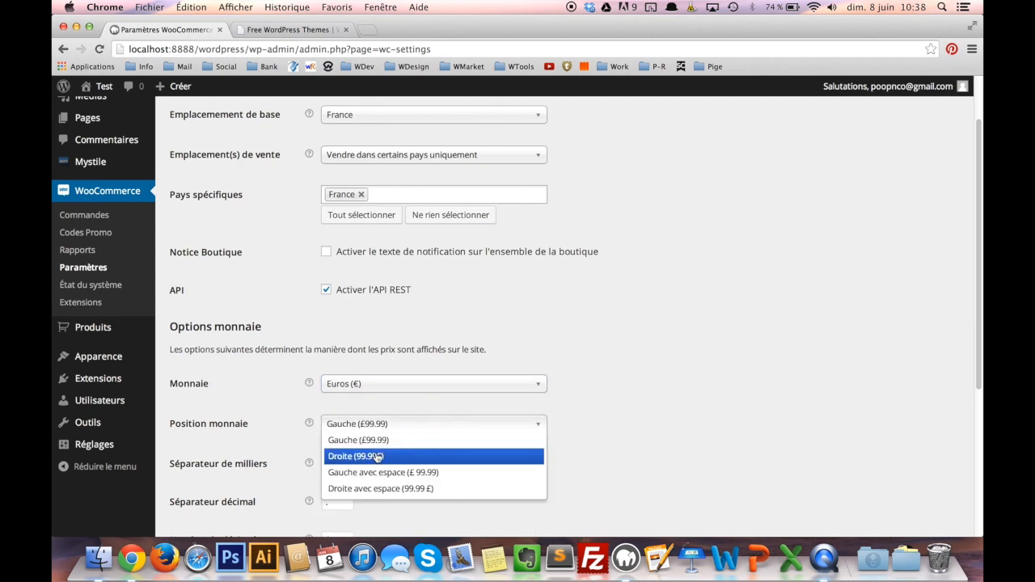
pyautogui.click(377, 458)
# Clear the thousands separator and re-enter the decimal separator in the currency options.
pyautogui.scroll(-3, 376, 459)
pyautogui.click(342, 384)
pyautogui.press('BackSpace')
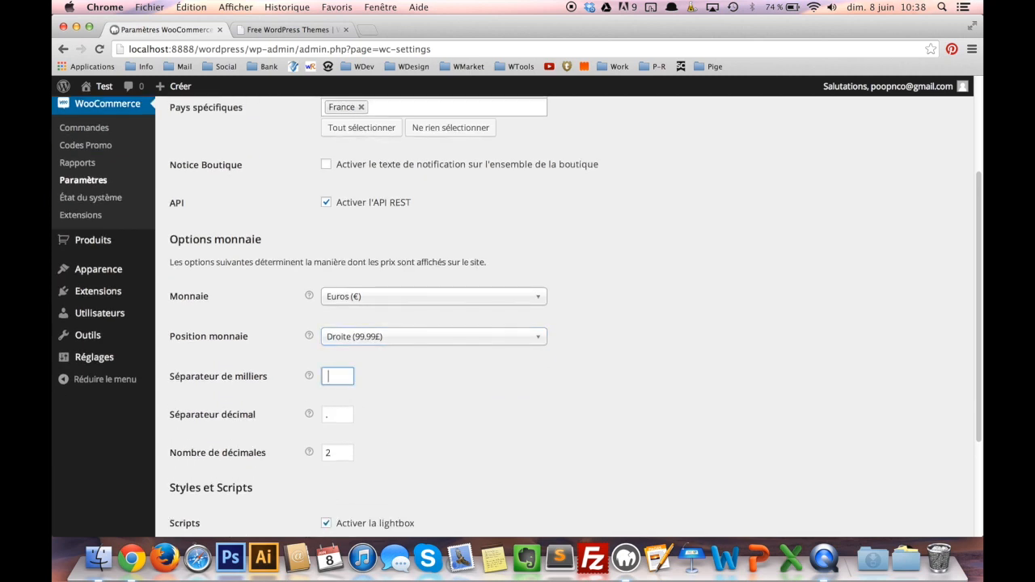
pyautogui.click(335, 414)
pyautogui.press('BackSpace')
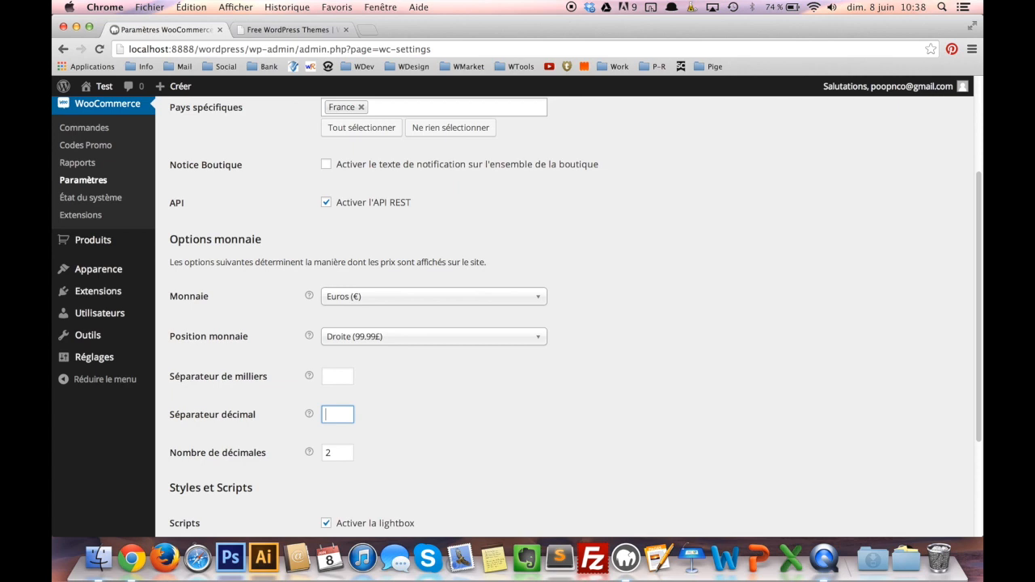
pyautogui.write(',')
# Disable the extended country selection boxes, keep the lightbox enabled, and save the general settings.
pyautogui.scroll(-2, 329, 443)
pyautogui.scroll(-1, 329, 445)
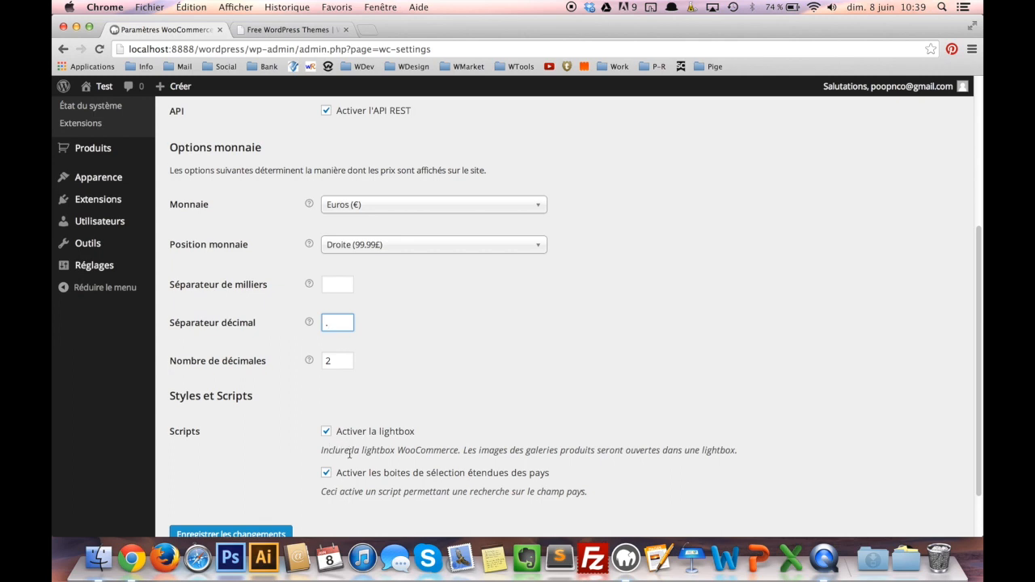
pyautogui.scroll(-1, 349, 453)
pyautogui.scroll(-2, 350, 453)
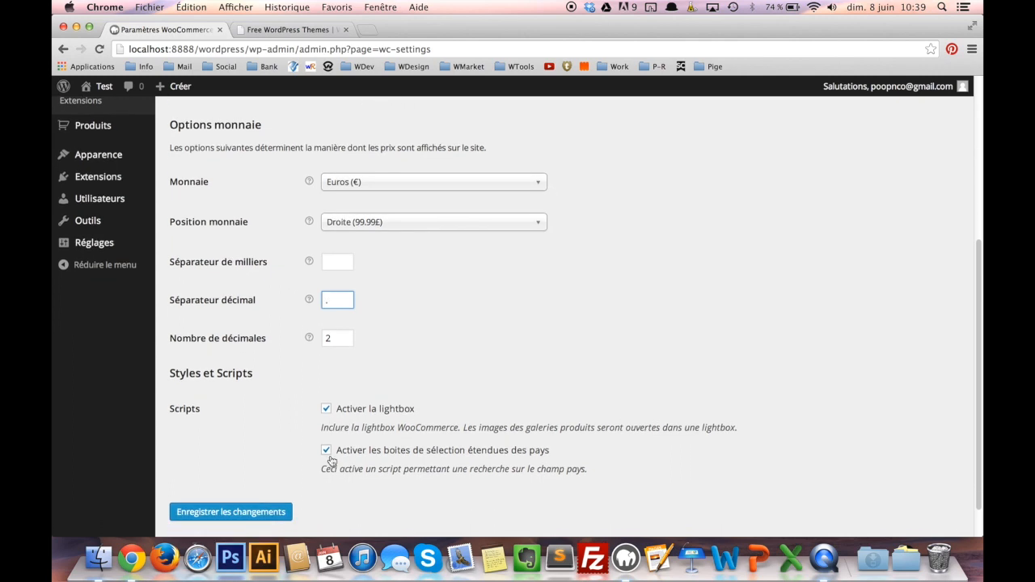
pyautogui.click(326, 408)
pyautogui.click(327, 452)
pyautogui.click(277, 509)
pyautogui.scroll(-5, 278, 491)
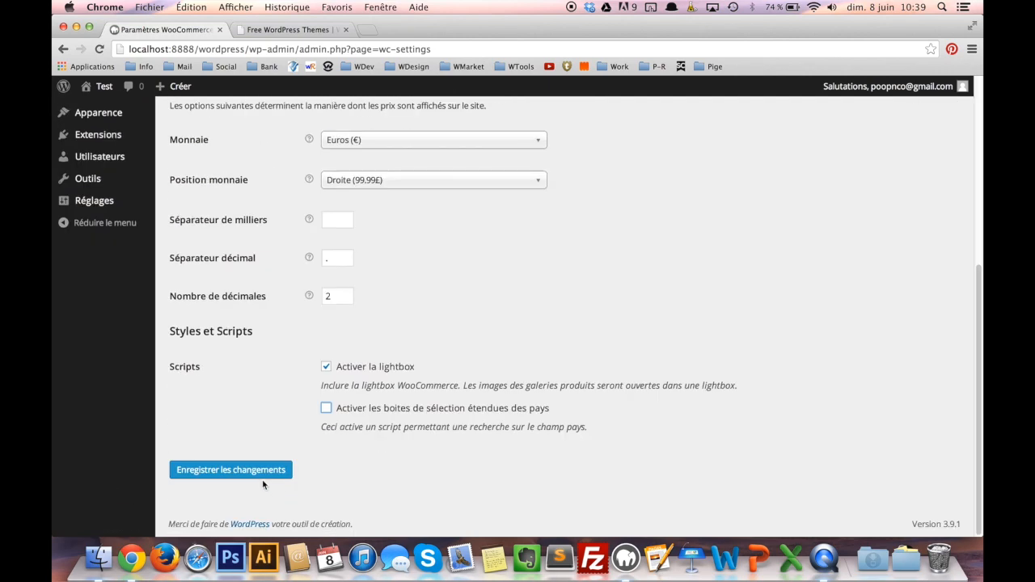
pyautogui.click(255, 475)
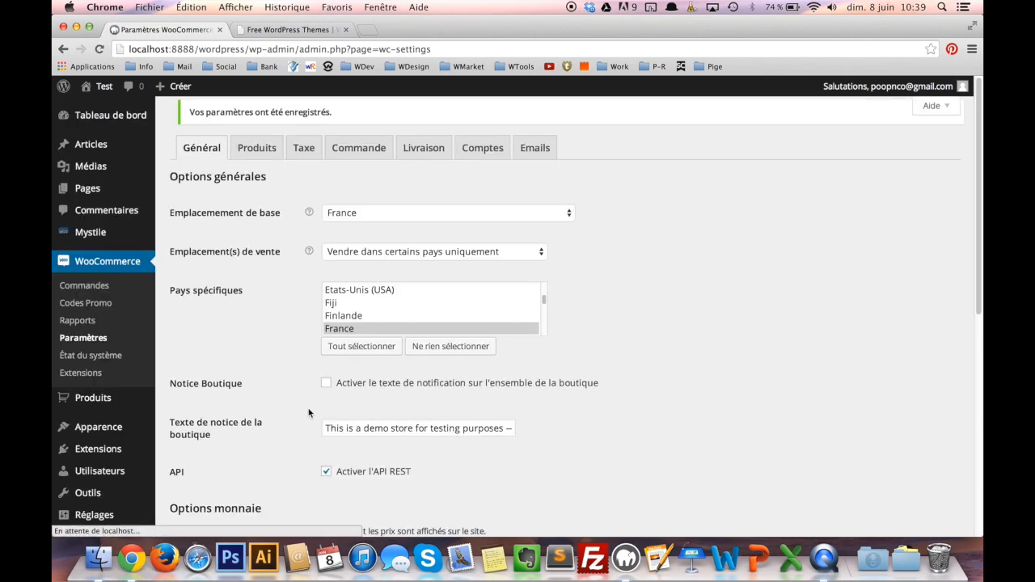
# In the product settings, keep Boutique as the shop page and set the shop page and default category displays to Tout afficher.
pyautogui.click(259, 126)
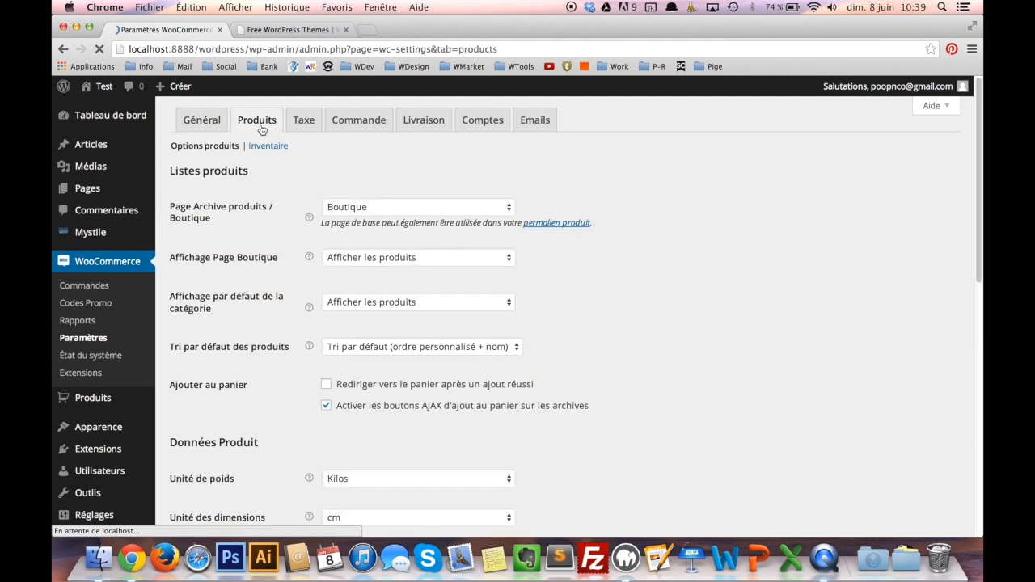
pyautogui.click(408, 210)
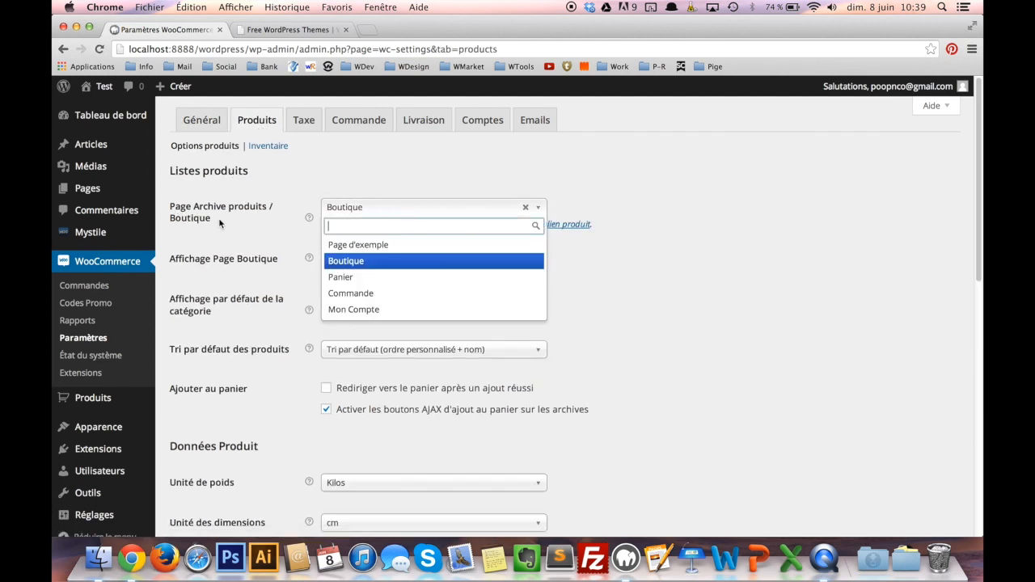
pyautogui.click(366, 260)
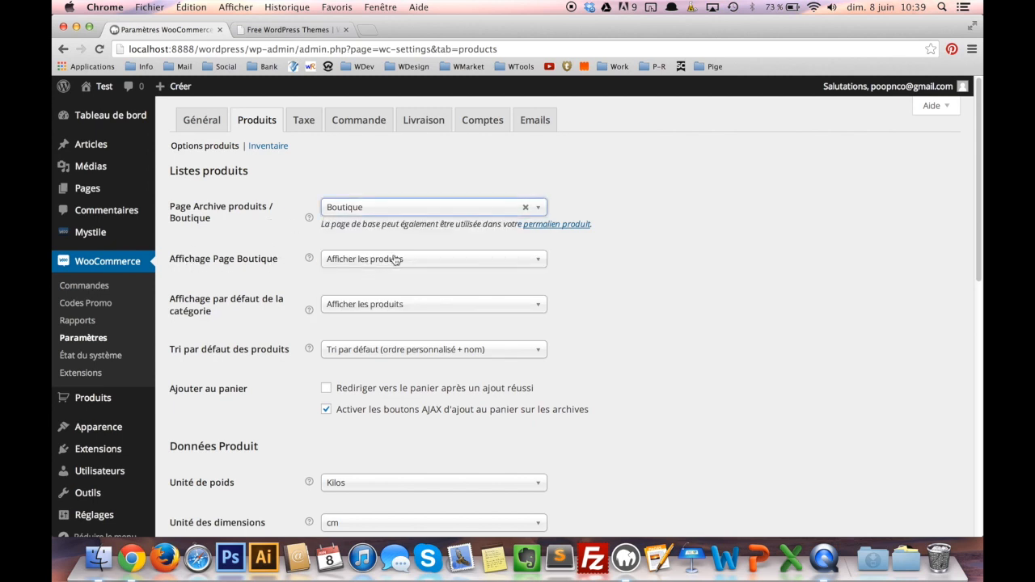
pyautogui.click(395, 260)
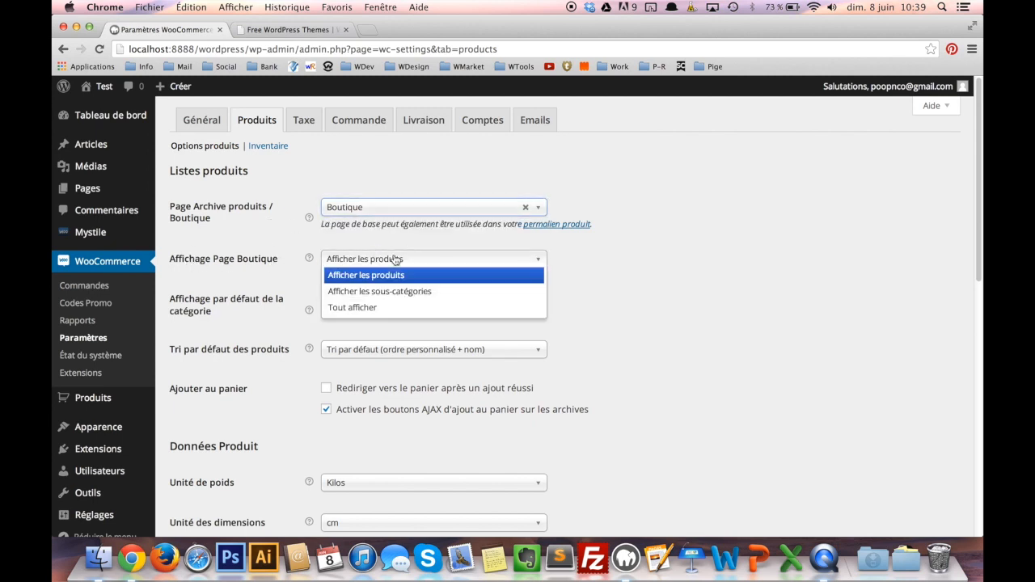
pyautogui.click(382, 311)
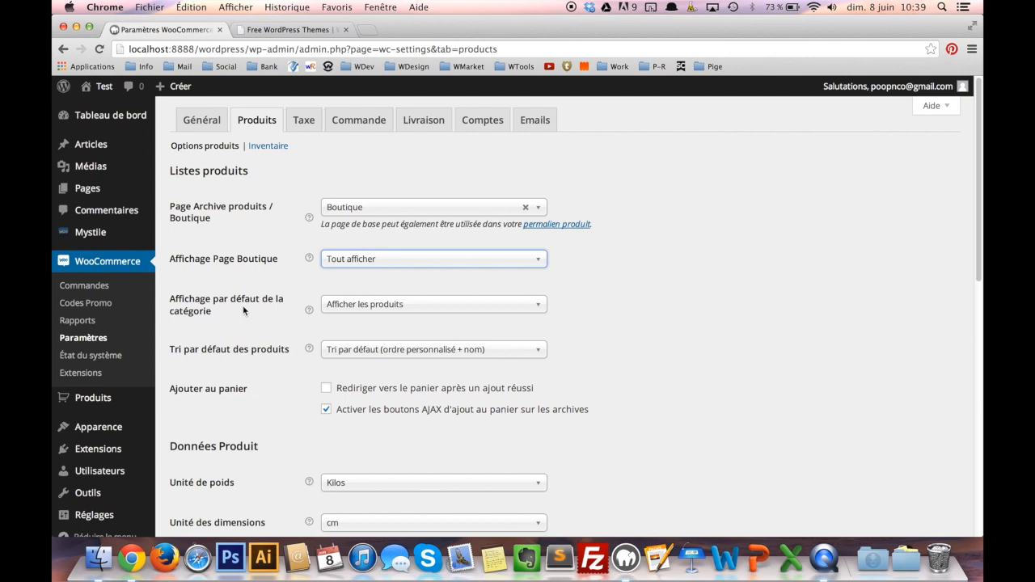
pyautogui.click(415, 308)
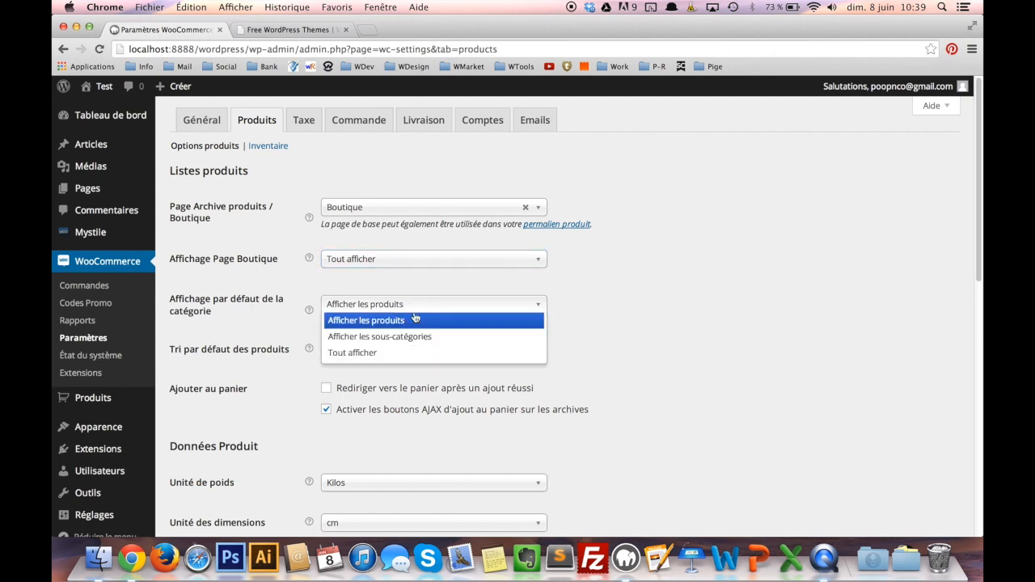
pyautogui.click(392, 353)
# Set the default product sorting to Popularité (ventes).
pyautogui.scroll(-1, 287, 336)
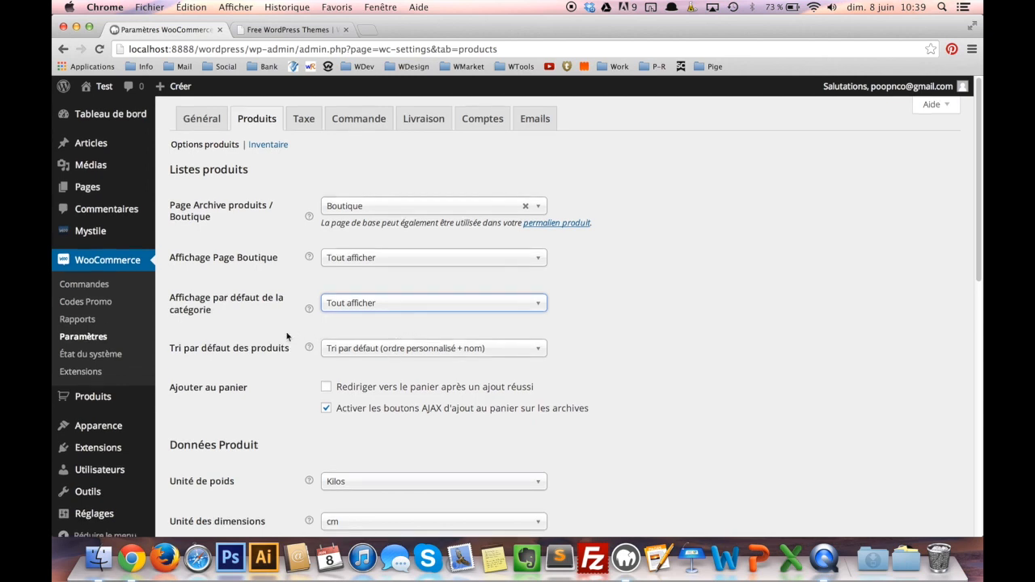
pyautogui.scroll(-2, 287, 337)
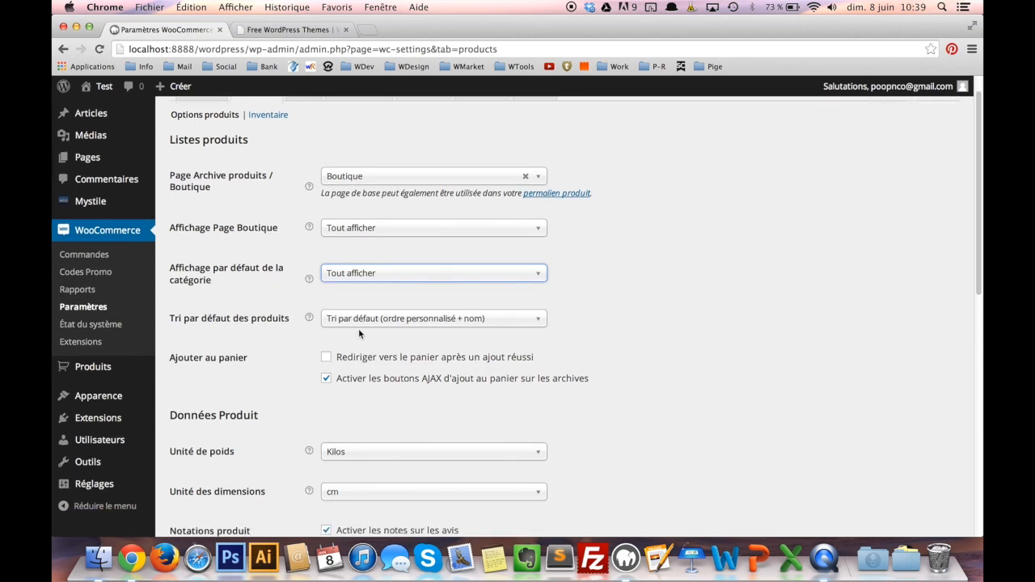
pyautogui.click(444, 321)
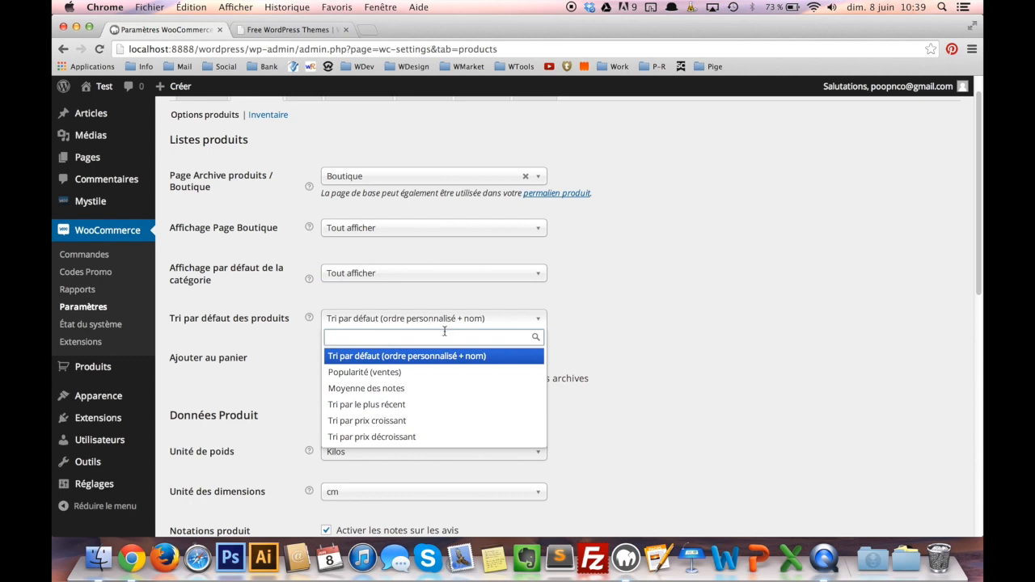
pyautogui.click(435, 376)
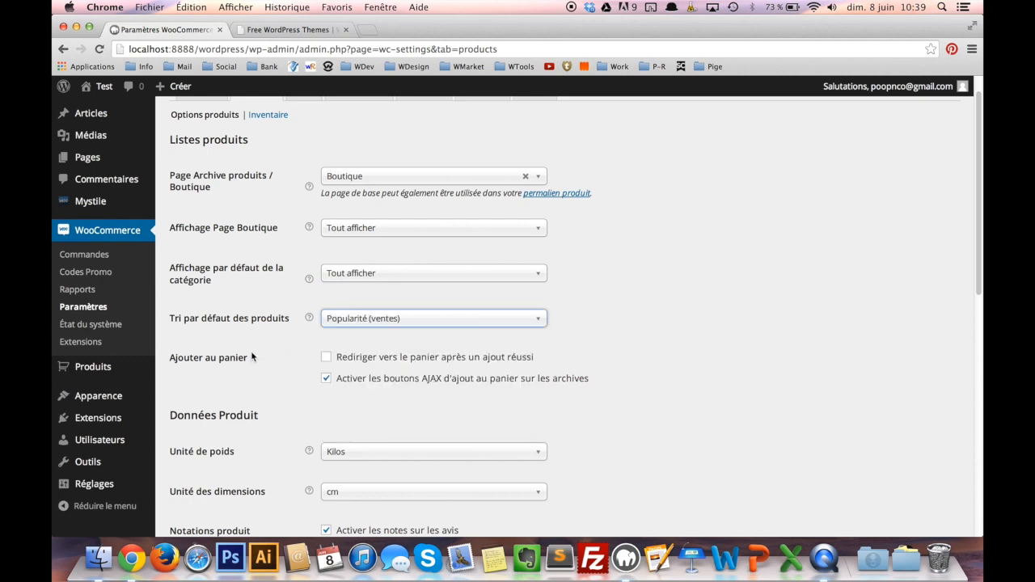
# Review the add-to-cart behaviour, the weight and dimension units, and the product rating options.
pyautogui.scroll(-5, 257, 356)
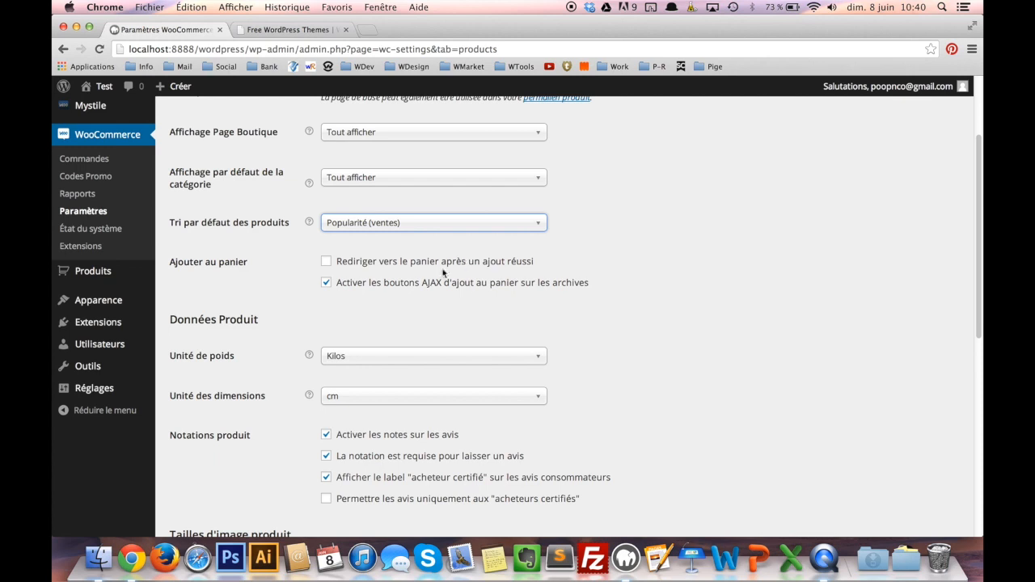
pyautogui.scroll(-1, 399, 294)
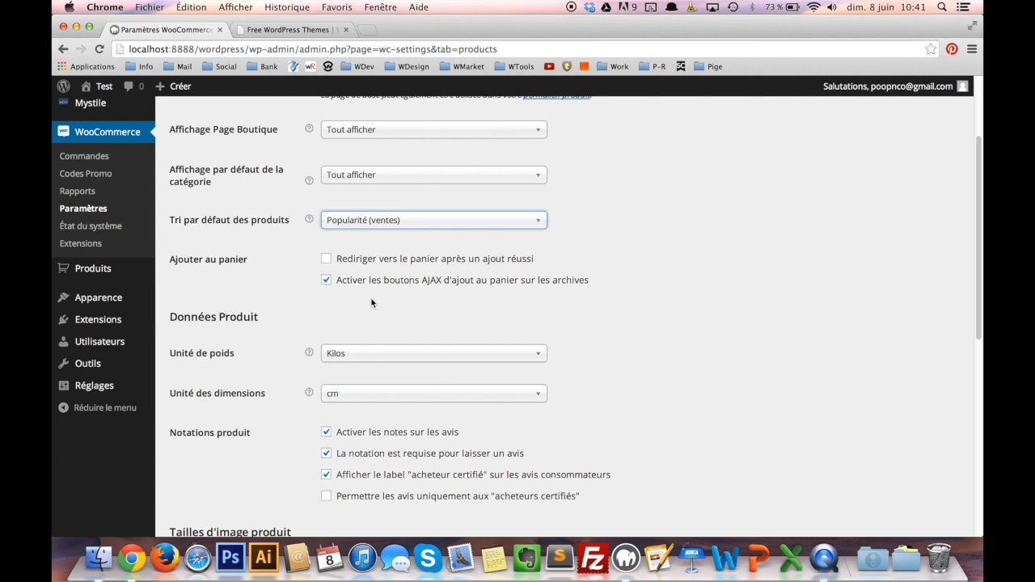
pyautogui.scroll(-1, 363, 326)
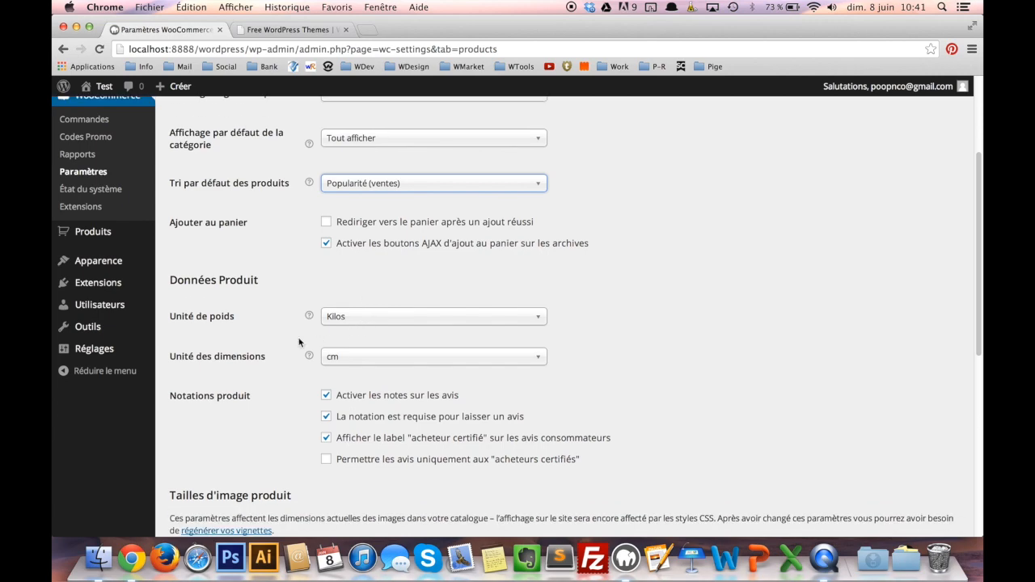
pyautogui.scroll(-1, 307, 351)
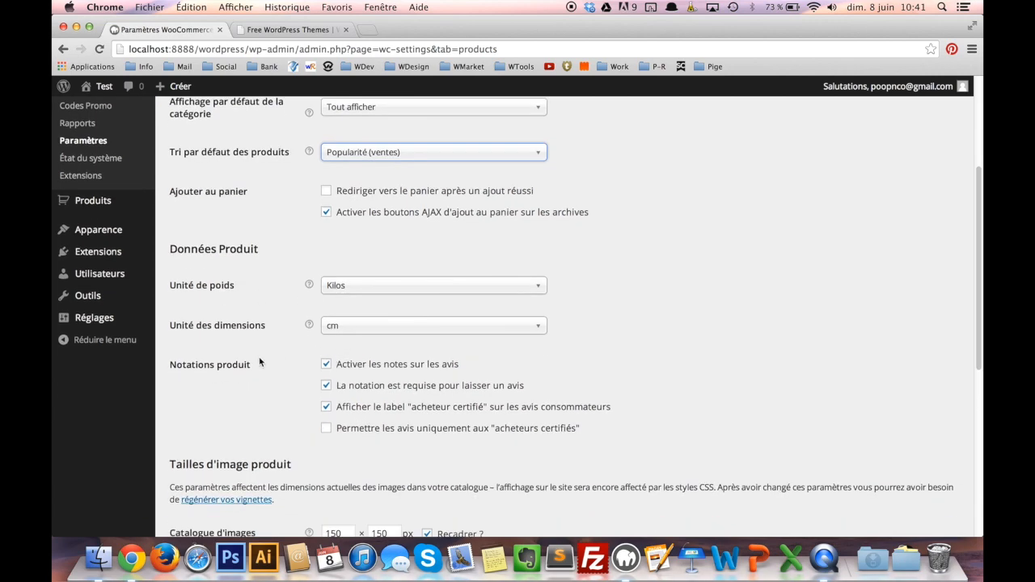
pyautogui.scroll(-1, 289, 369)
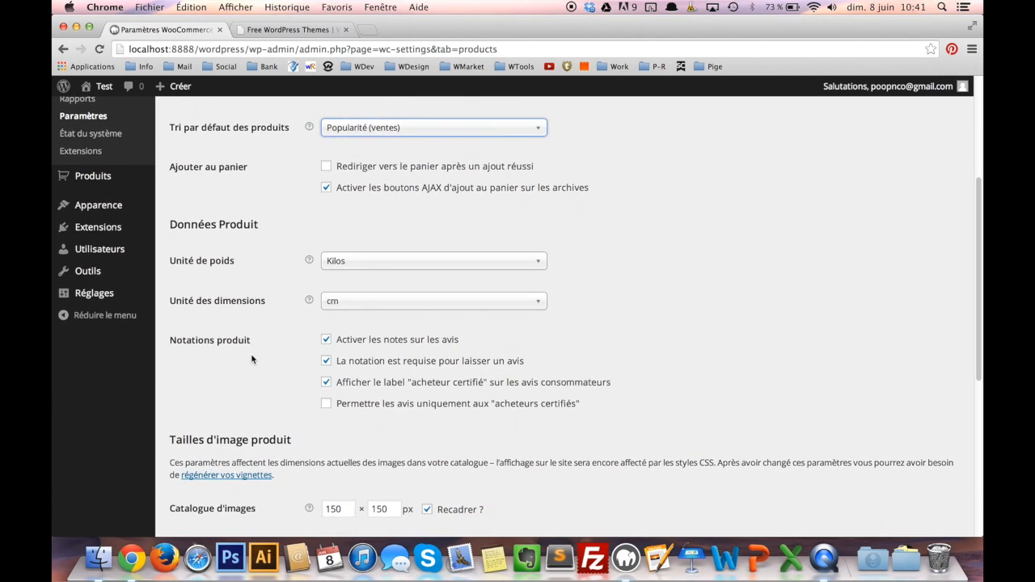
pyautogui.scroll(-1, 372, 371)
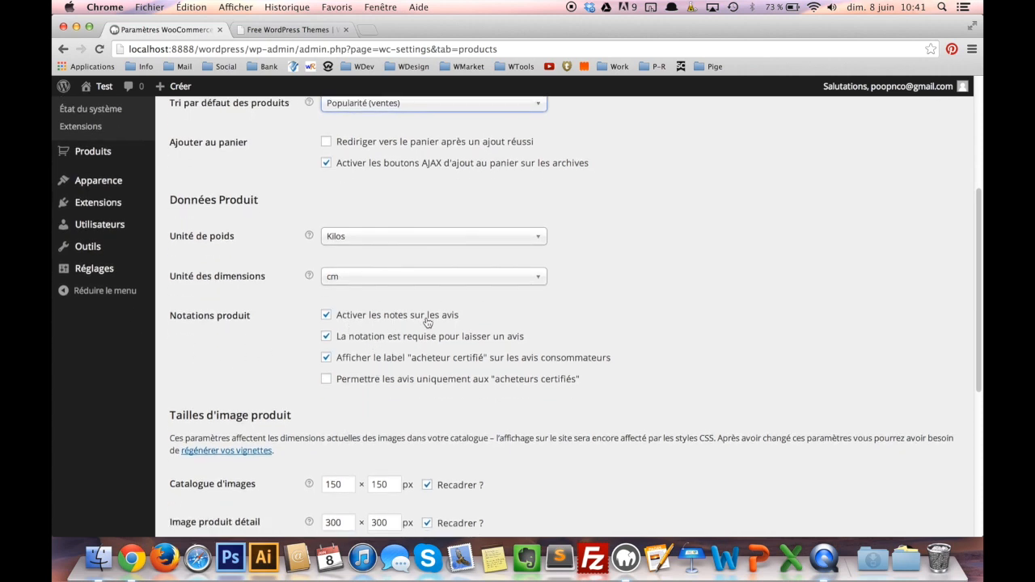
pyautogui.scroll(-1, 332, 344)
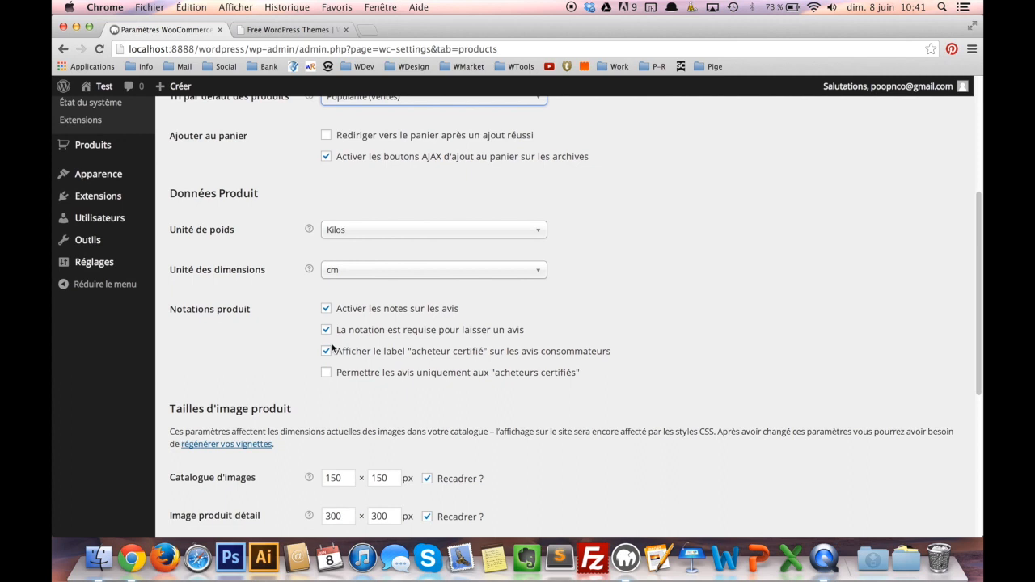
pyautogui.scroll(-1, 372, 376)
pyautogui.scroll(-3, 367, 377)
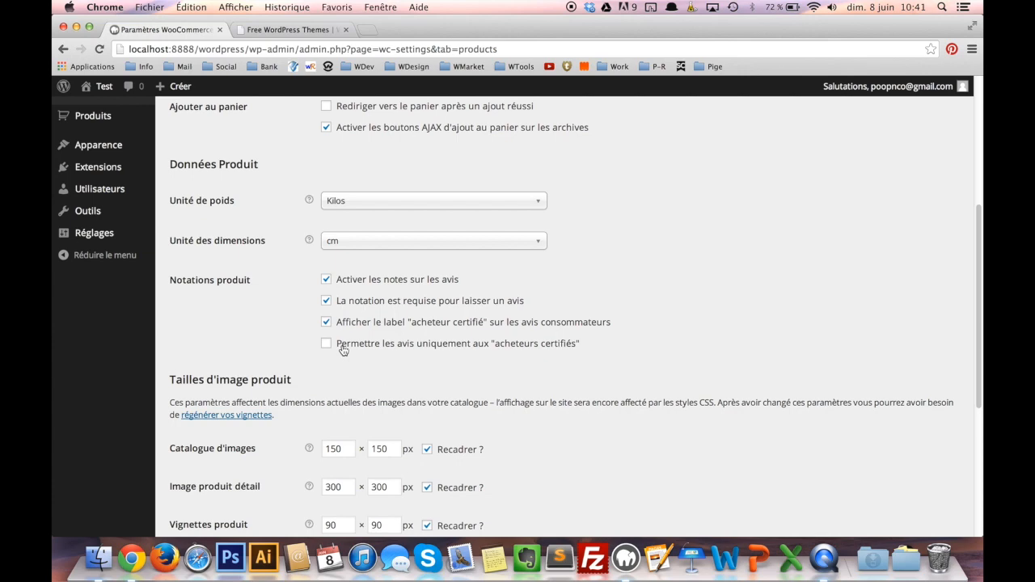
# Examine the product image size settings and close the empty Finder window covering them.
pyautogui.scroll(-5, 346, 392)
pyautogui.scroll(-4, 344, 388)
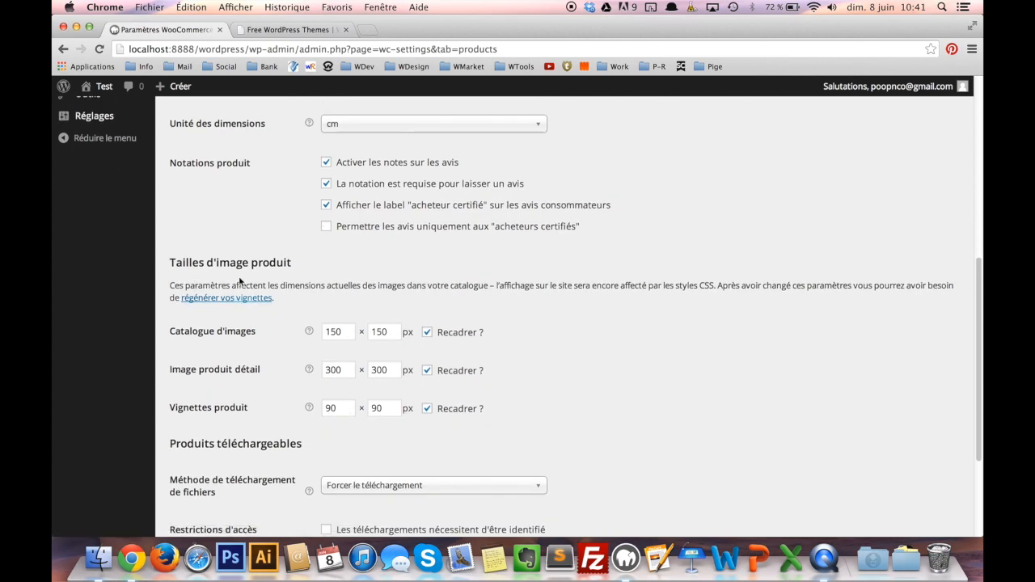
pyautogui.scroll(-5, 334, 340)
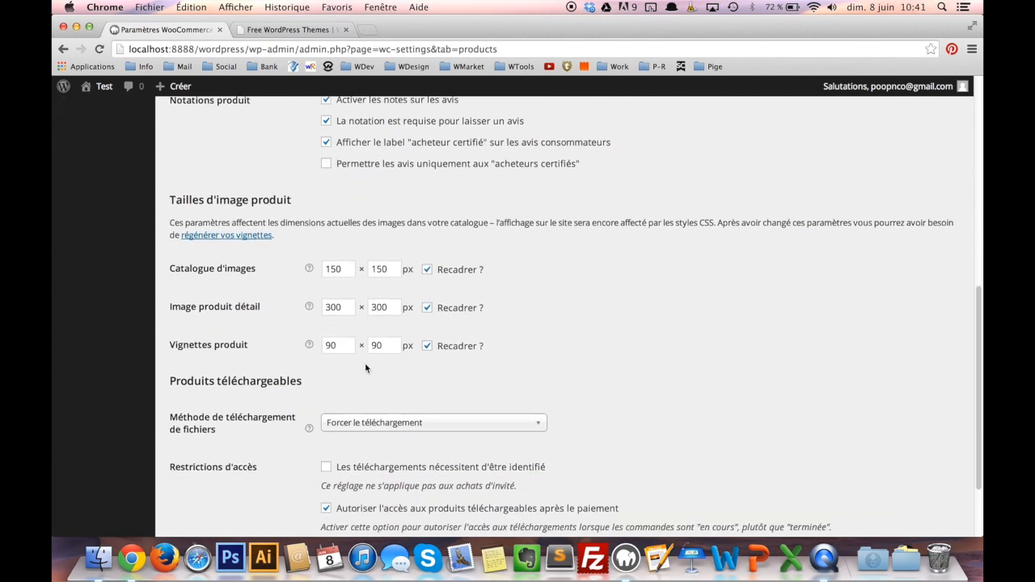
pyautogui.scroll(-4, 296, 371)
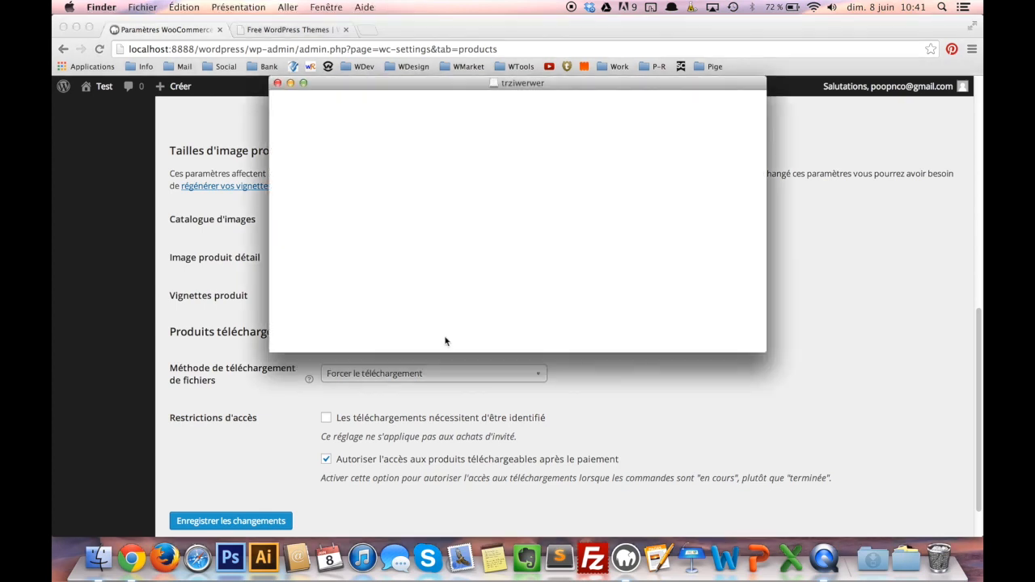
pyautogui.click(278, 83)
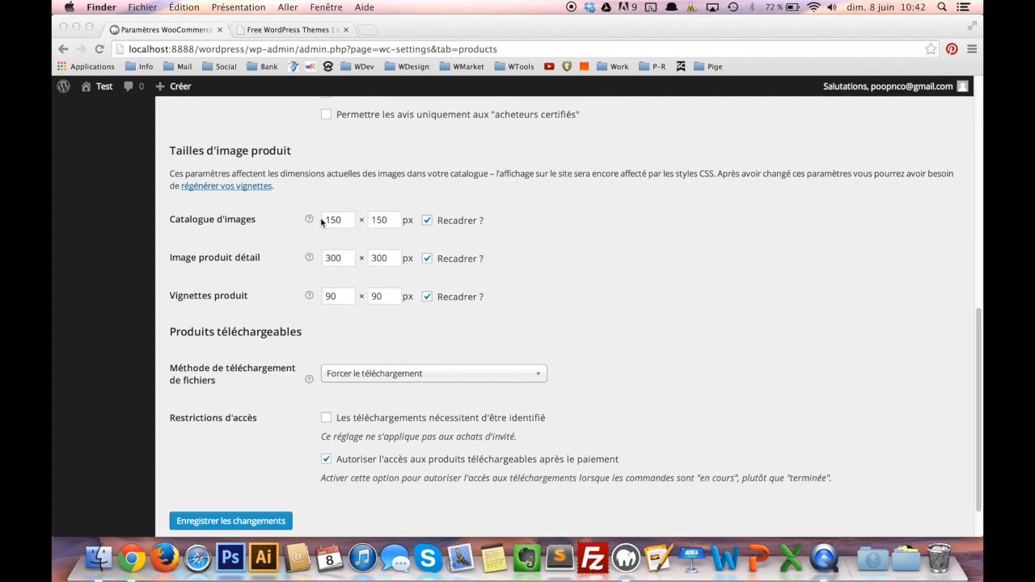
pyautogui.scroll(-1, 341, 369)
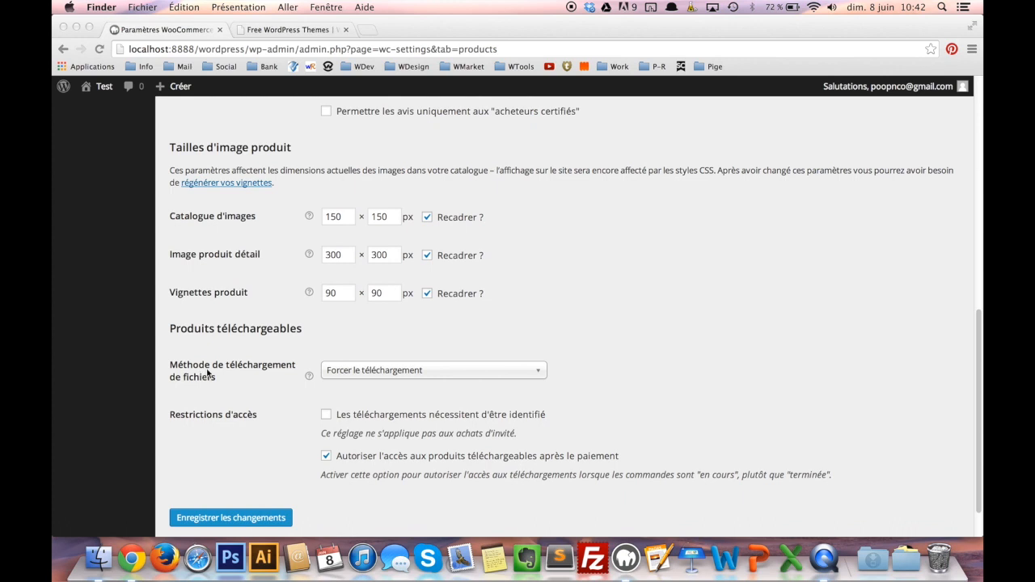
# Check the file download methods for downloadable products, keep Forcer le téléchargement, and view the access restrictions.
pyautogui.click(432, 372)
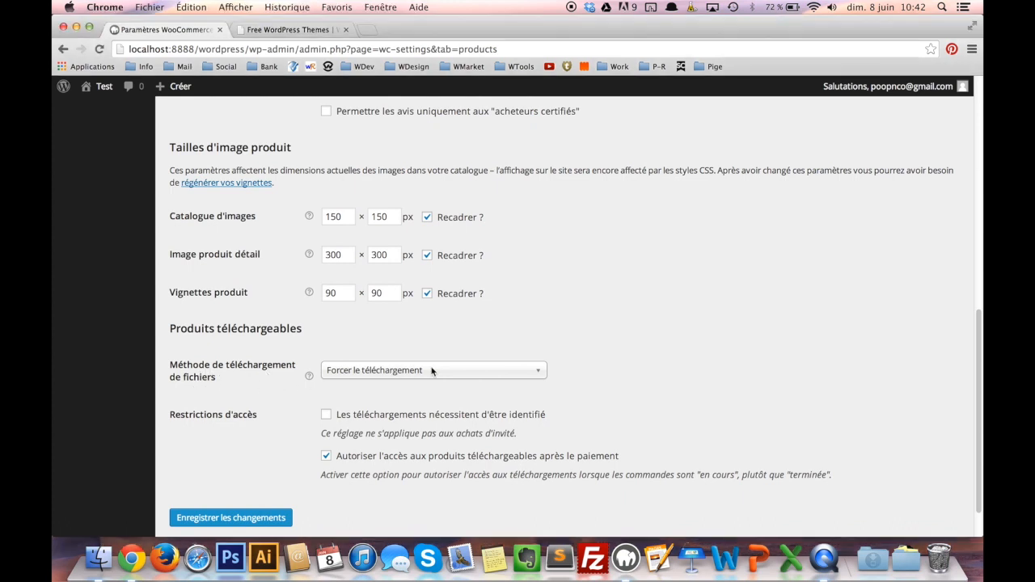
pyautogui.click(447, 372)
pyautogui.click(464, 334)
pyautogui.scroll(-2, 277, 421)
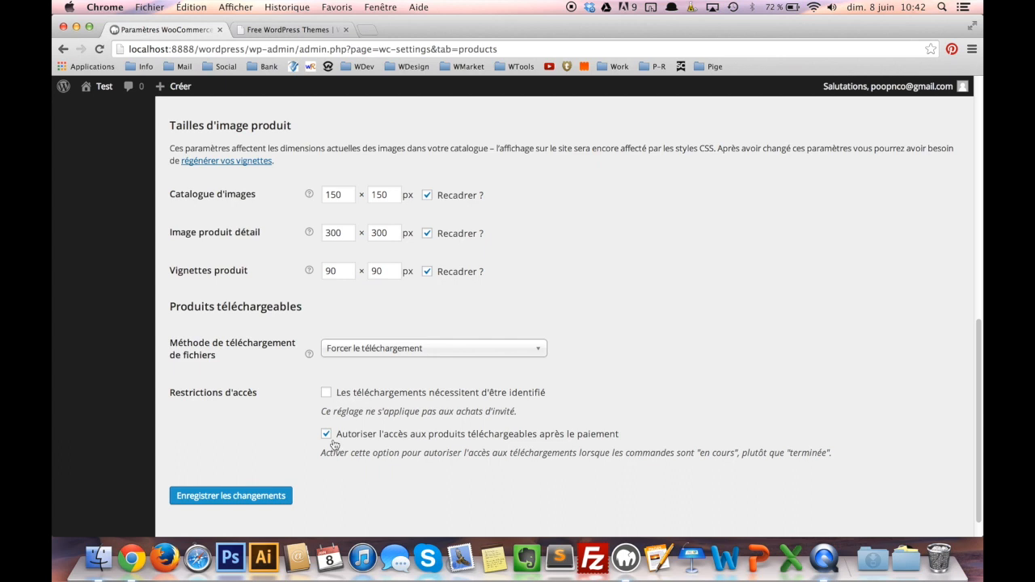
# Save the product settings and open the tax options, keeping prices entered with tax included (TTC).
pyautogui.click(236, 498)
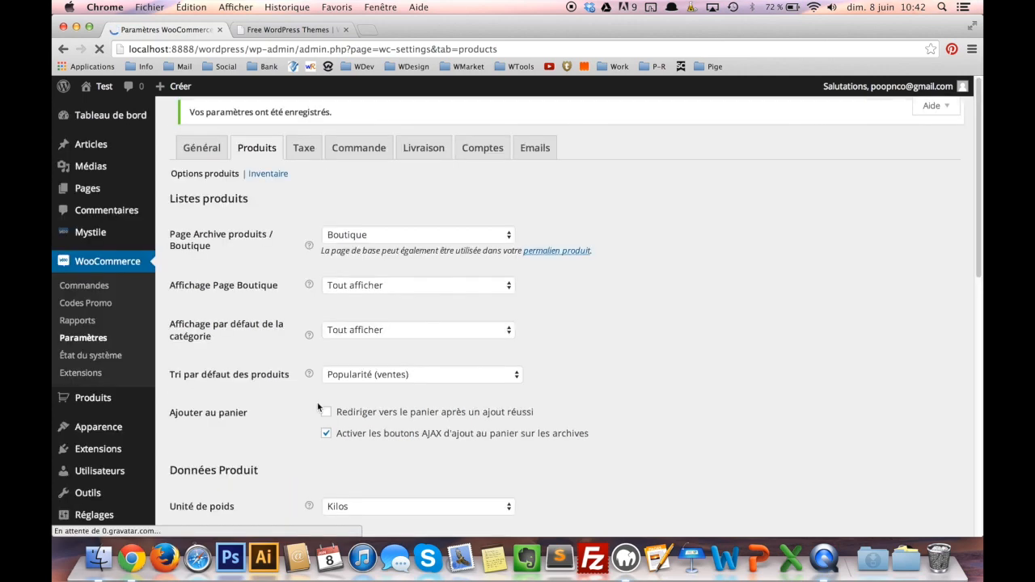
pyautogui.click(298, 122)
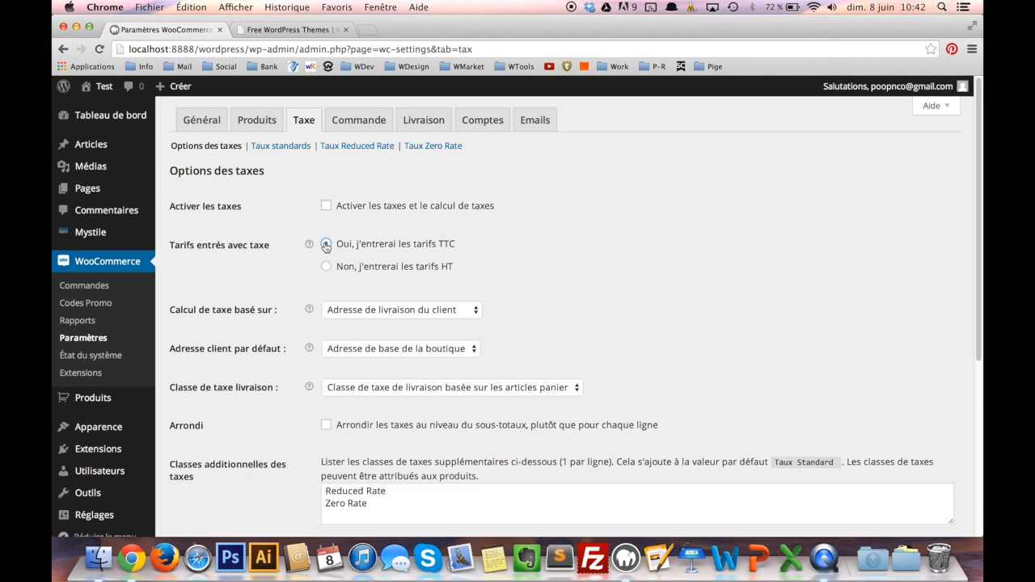
pyautogui.scroll(-1, 334, 252)
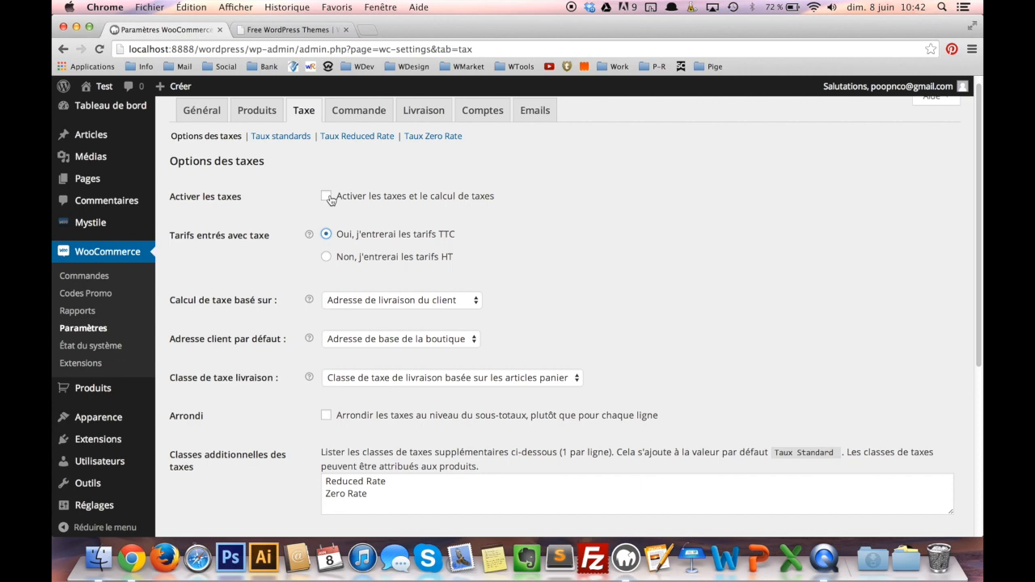
pyautogui.scroll(-3, 339, 264)
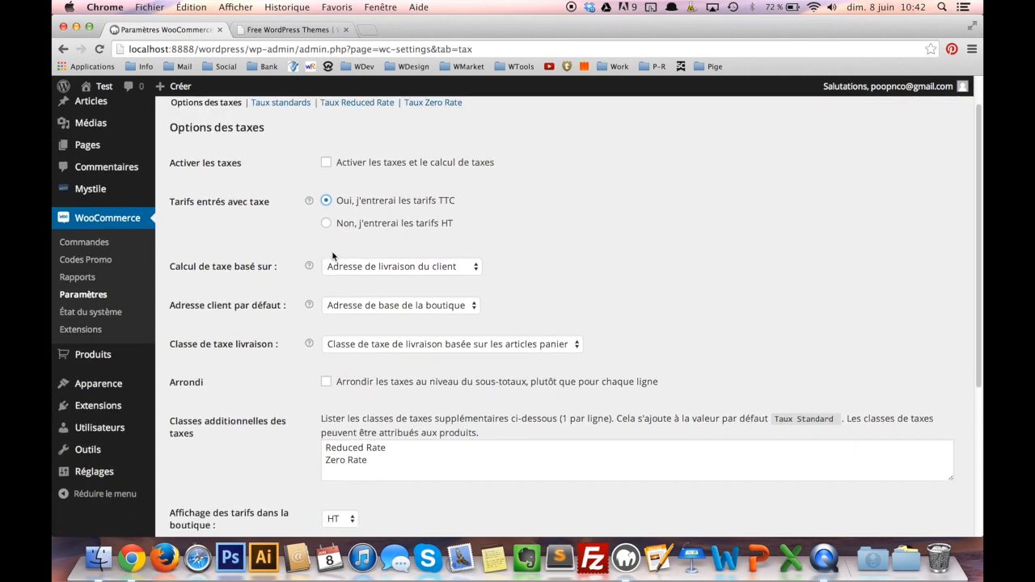
# Keep the tax calculation based on Adresse de livraison du client and set the default customer address to Aucune adresse.
pyautogui.click(405, 267)
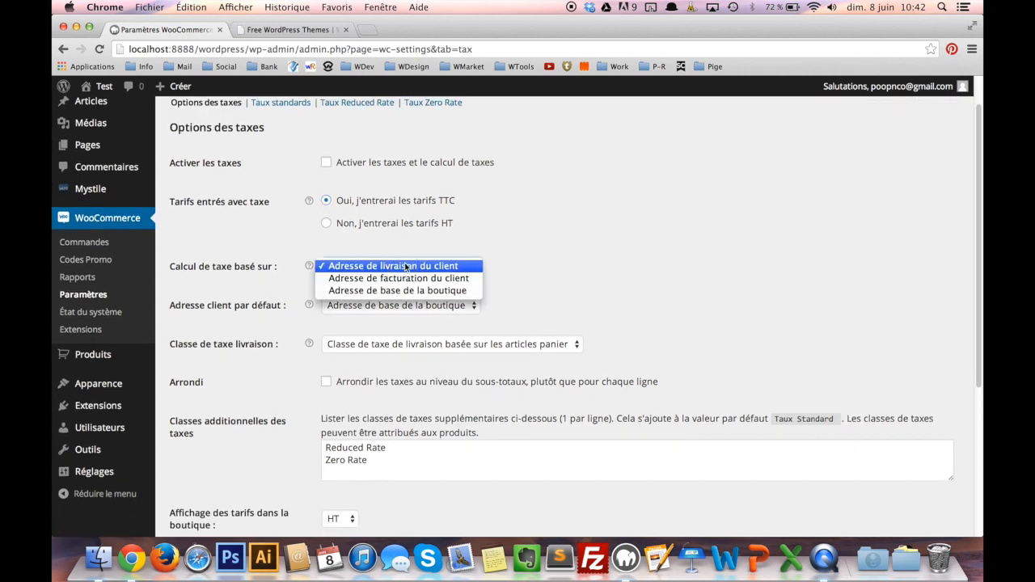
pyautogui.click(407, 267)
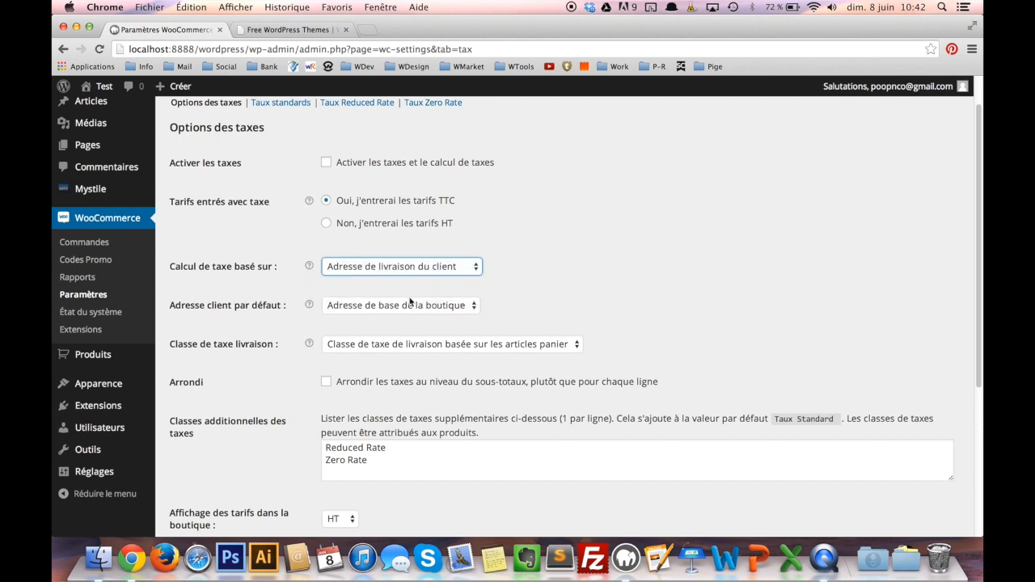
pyautogui.click(435, 306)
pyautogui.click(430, 296)
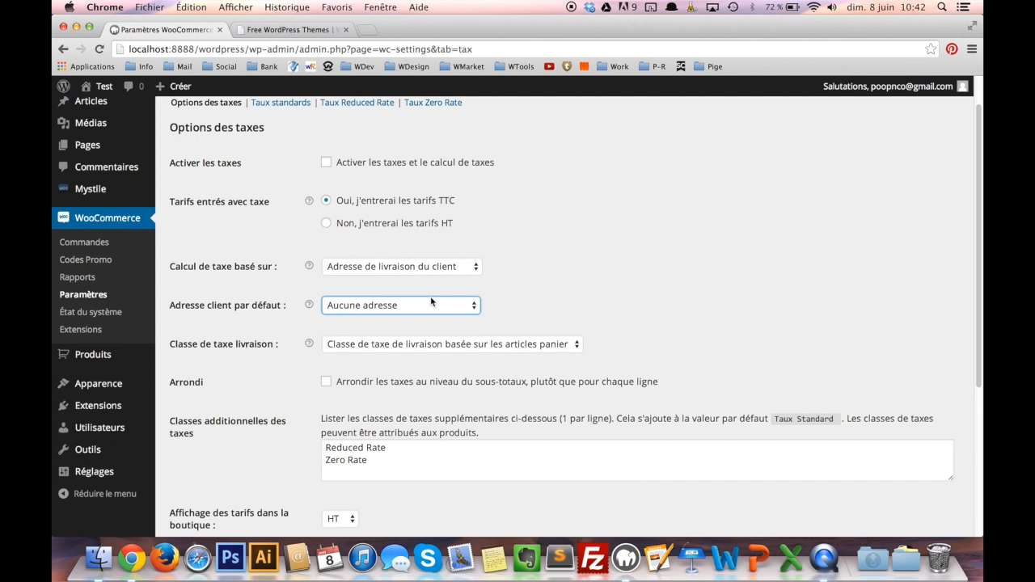
# Set the display of prices in the shop to TTC.
pyautogui.scroll(-1, 292, 311)
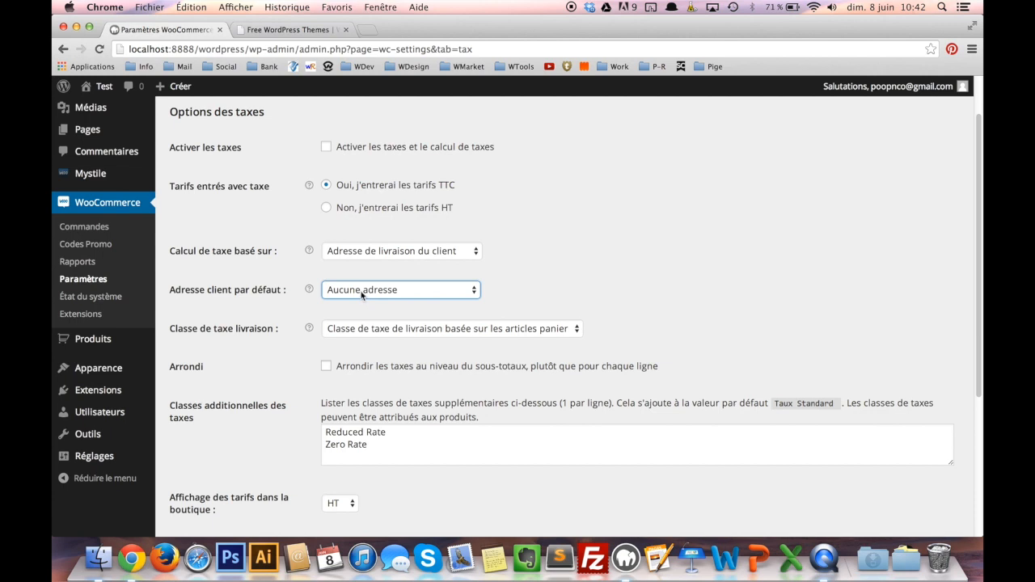
pyautogui.scroll(-1, 293, 318)
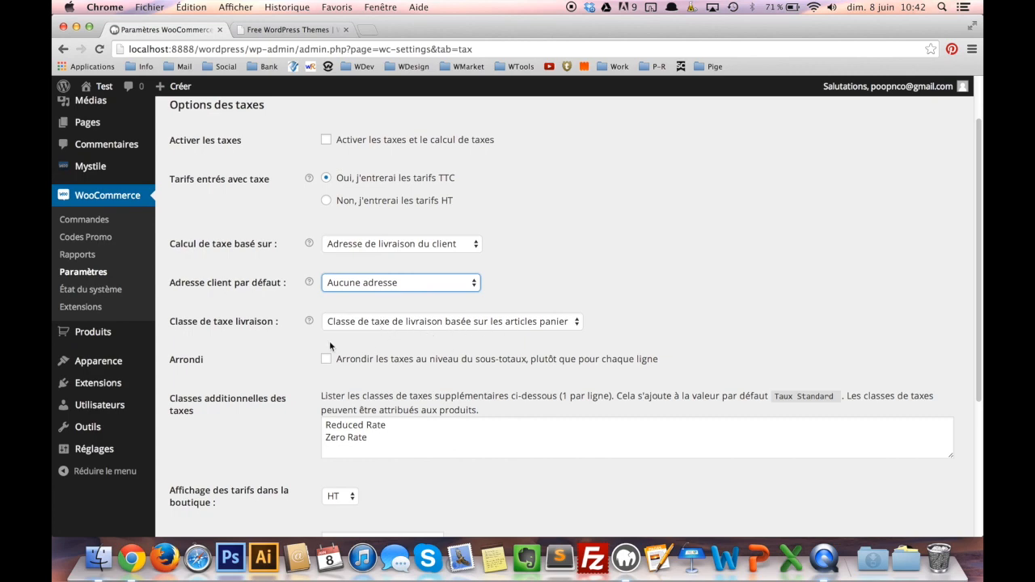
pyautogui.scroll(-3, 320, 359)
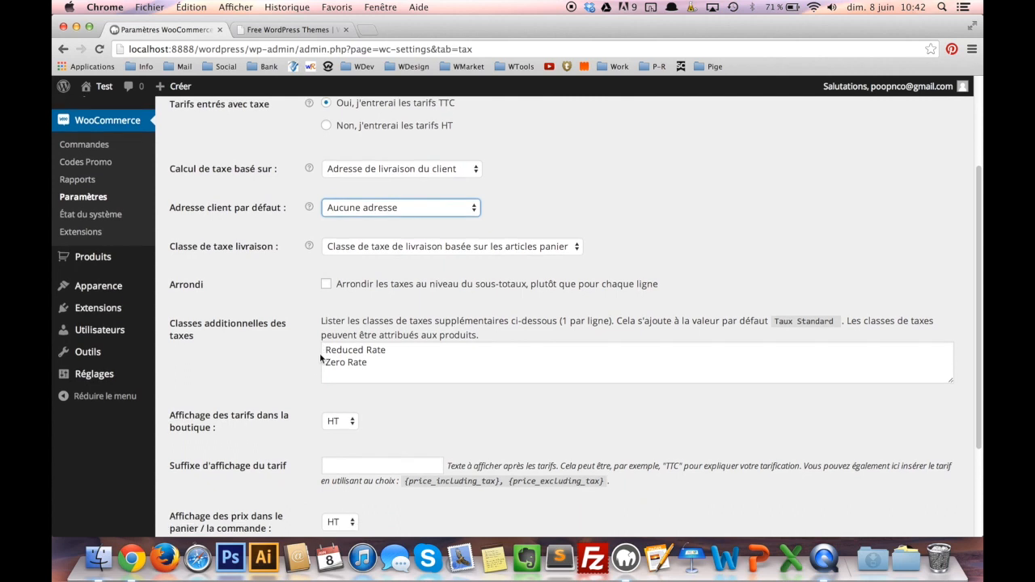
pyautogui.scroll(-4, 320, 364)
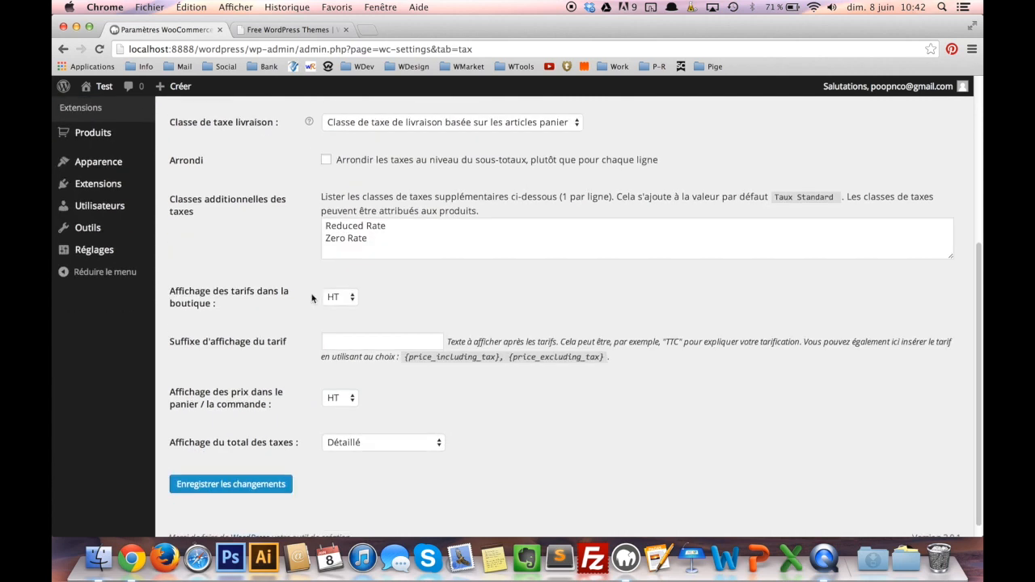
pyautogui.click(350, 298)
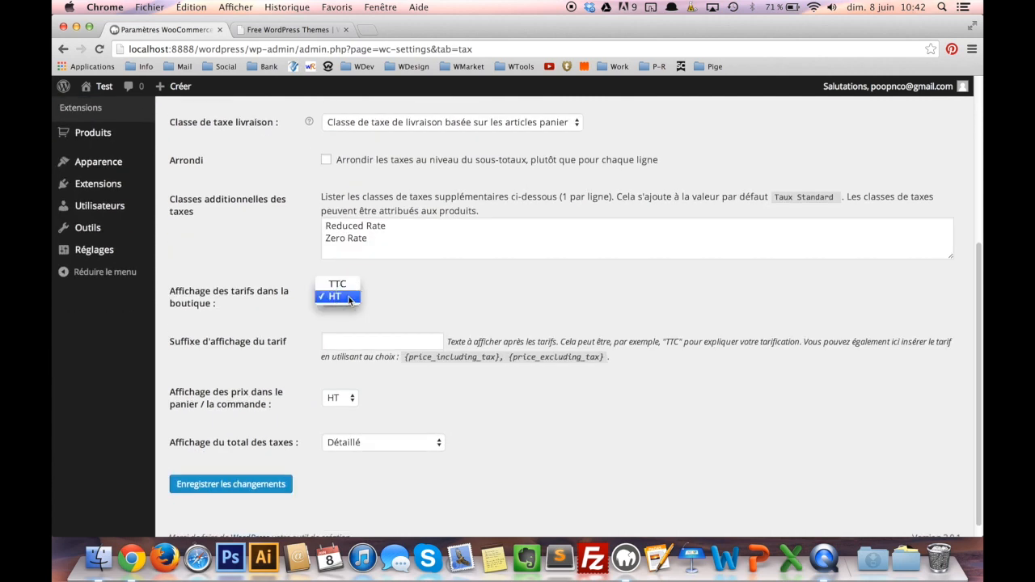
pyautogui.click(337, 284)
pyautogui.scroll(-1, 300, 348)
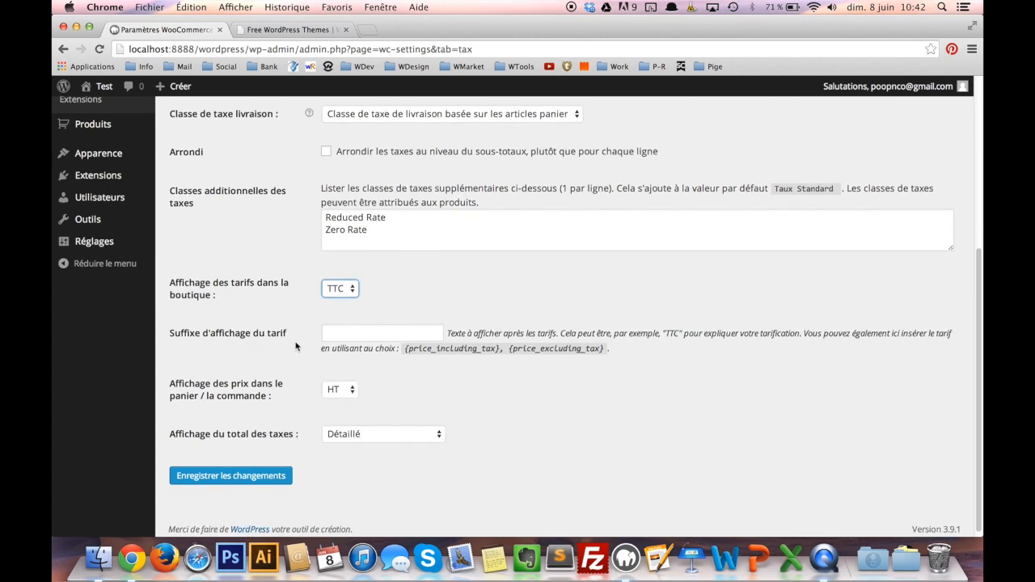
# Enter TTC as the price display suffix.
pyautogui.click(390, 338)
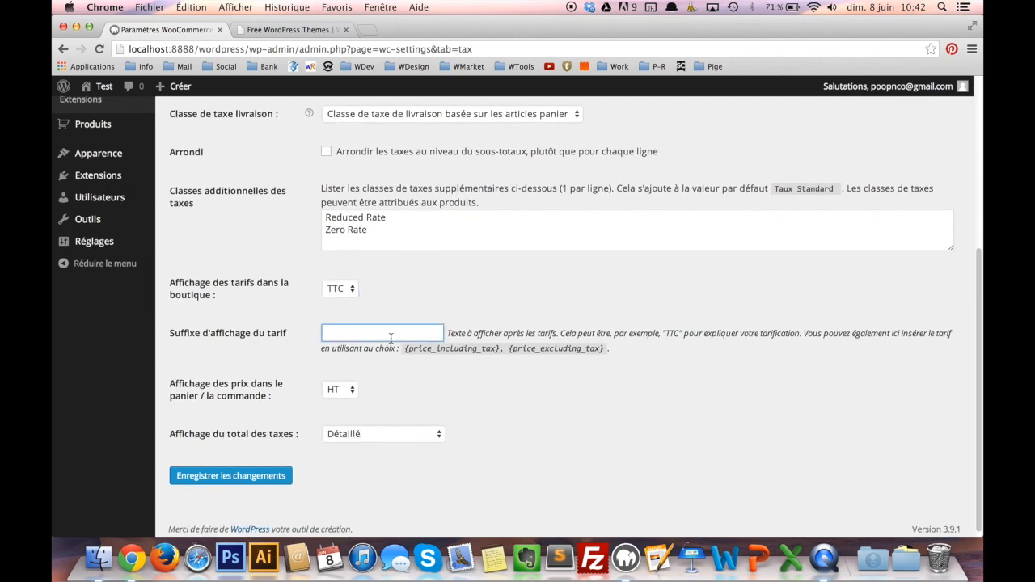
pyautogui.write('TTC')
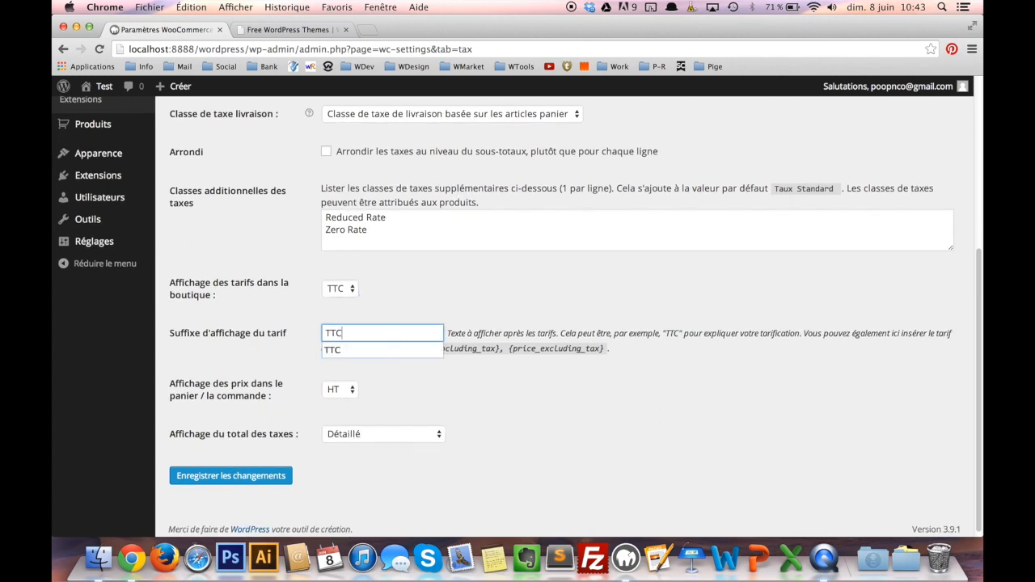
pyautogui.click(407, 370)
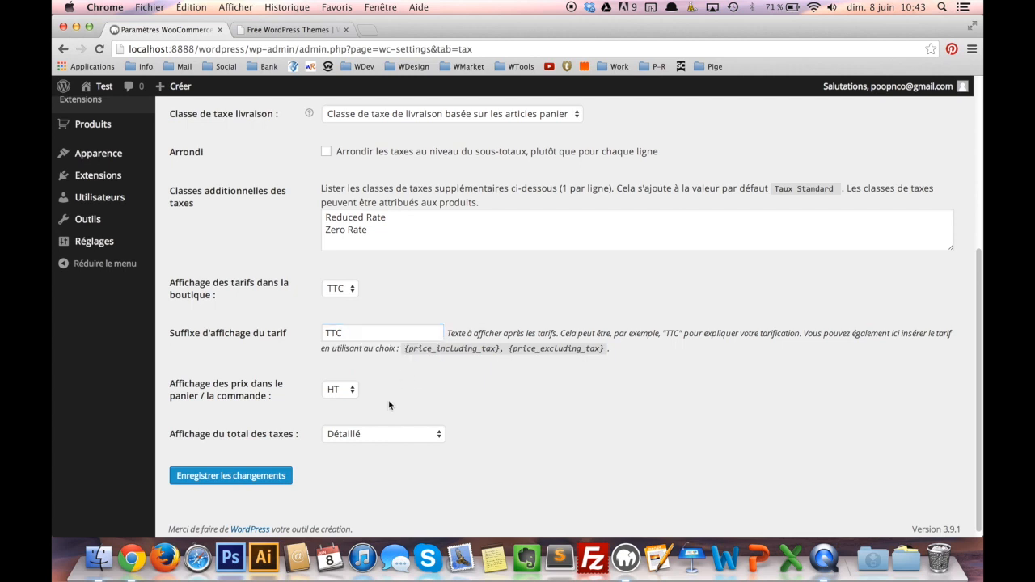
# Set the price display in the cart and checkout to TTC.
pyautogui.scroll(-1, 389, 400)
pyautogui.click(349, 390)
pyautogui.click(336, 369)
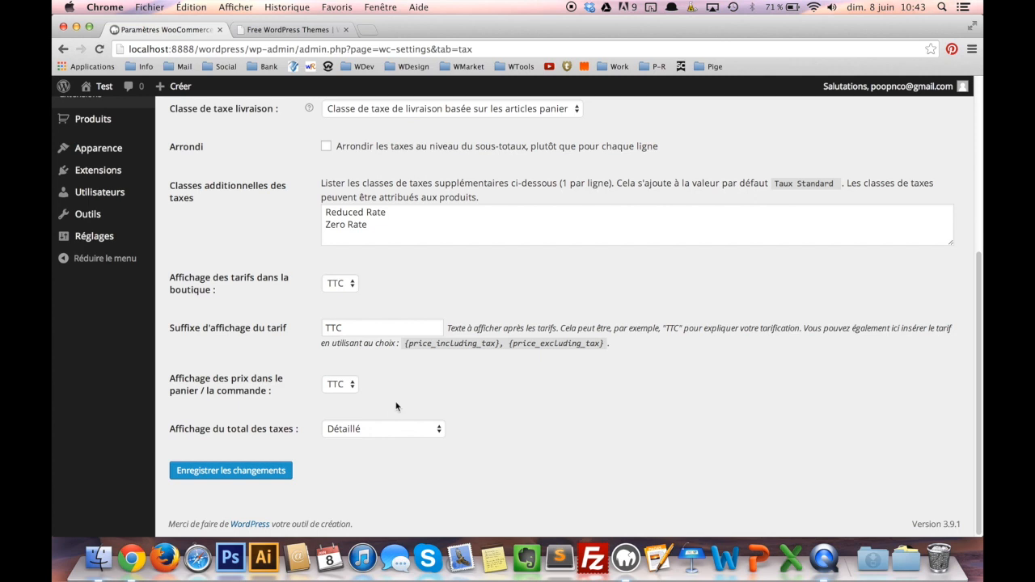
# Keep the tax total display on Détaillé and save the tax settings.
pyautogui.click(386, 429)
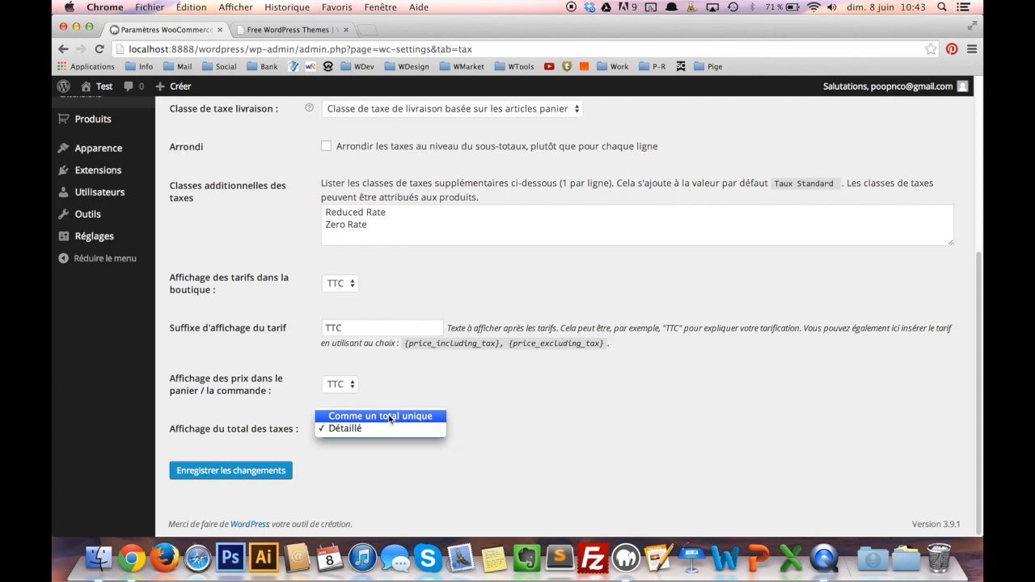
pyautogui.click(387, 429)
pyautogui.click(263, 469)
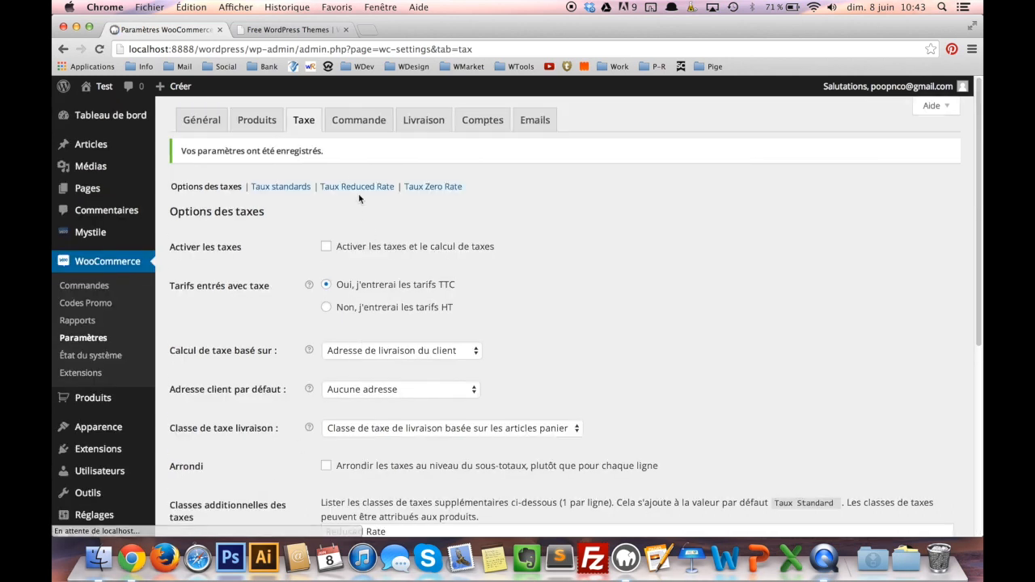
# Review the standard tax rates table and its row insertion and CSV import options.
pyautogui.click(277, 187)
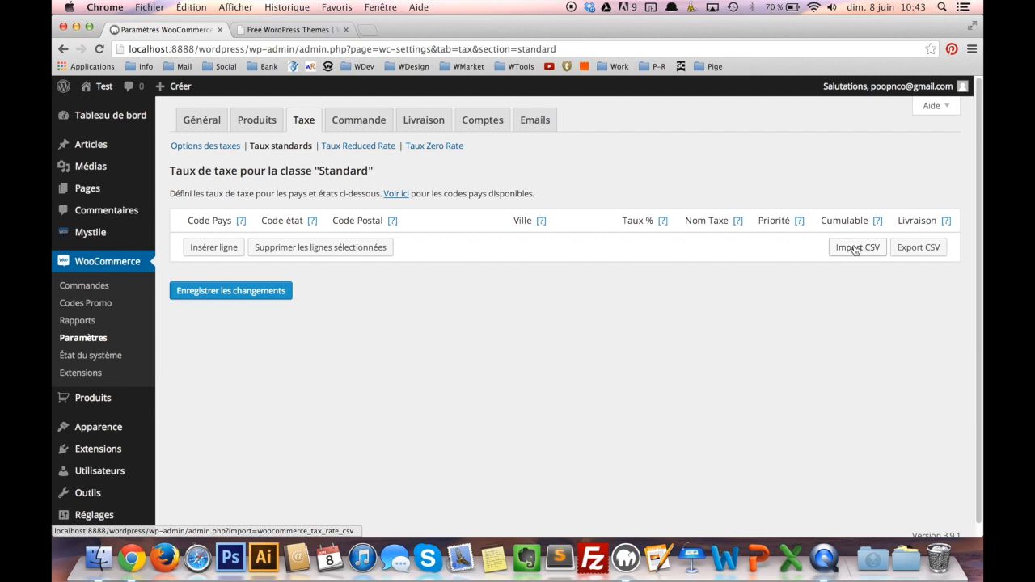
# In the checkout settings, disable the use of promo codes and turn off guest orders.
pyautogui.click(348, 119)
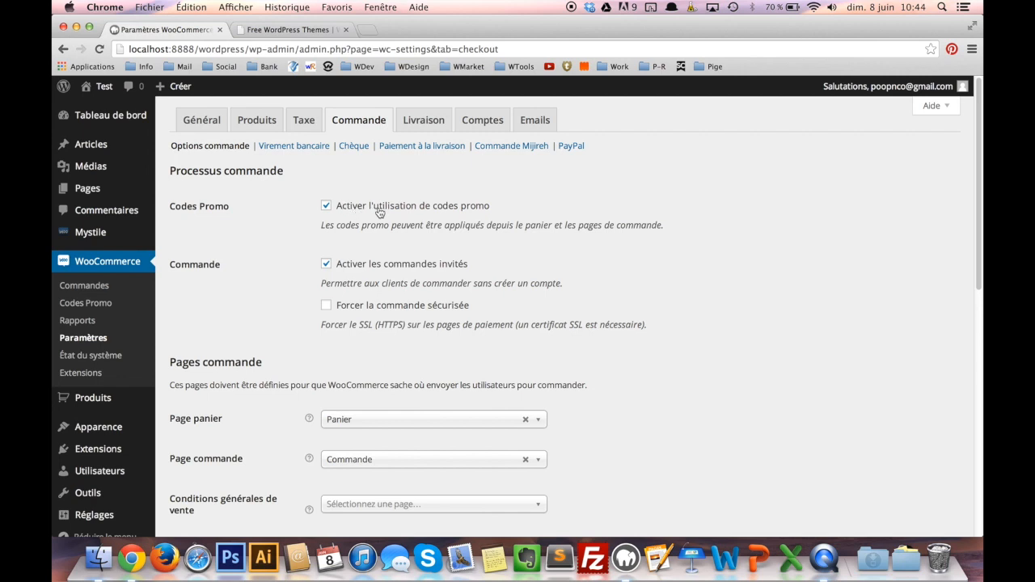
pyautogui.click(326, 205)
pyautogui.scroll(-1, 263, 303)
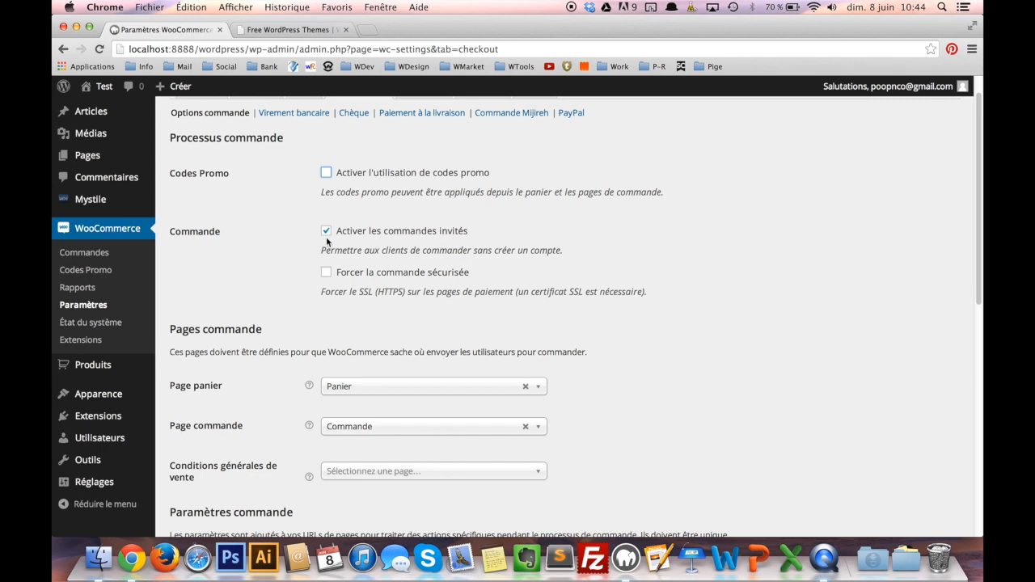
pyautogui.scroll(-1, 326, 242)
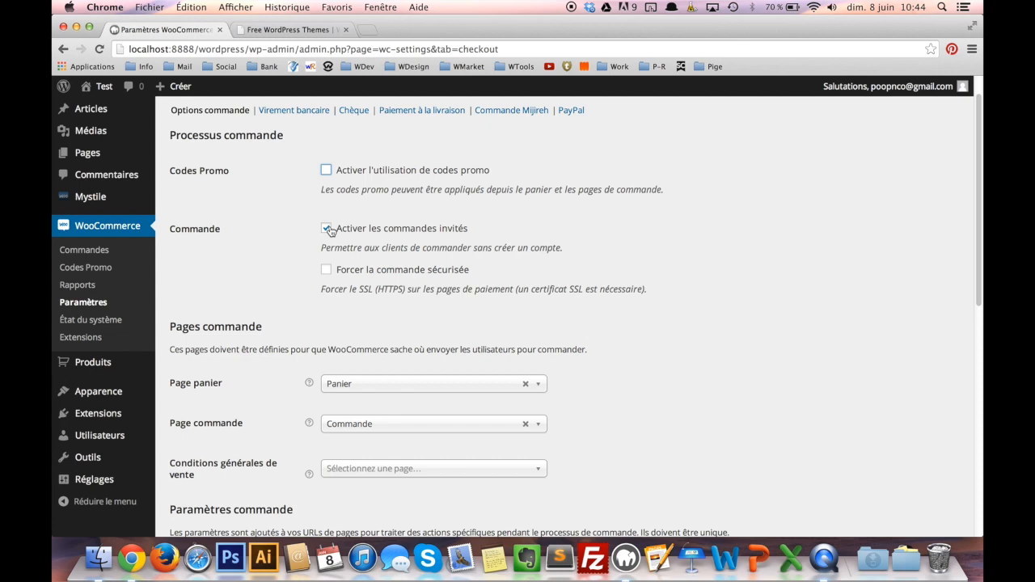
pyautogui.click(327, 228)
# Check the available cart page choices, keep Panier, and view the checkout page and terms of sale settings.
pyautogui.scroll(-2, 341, 259)
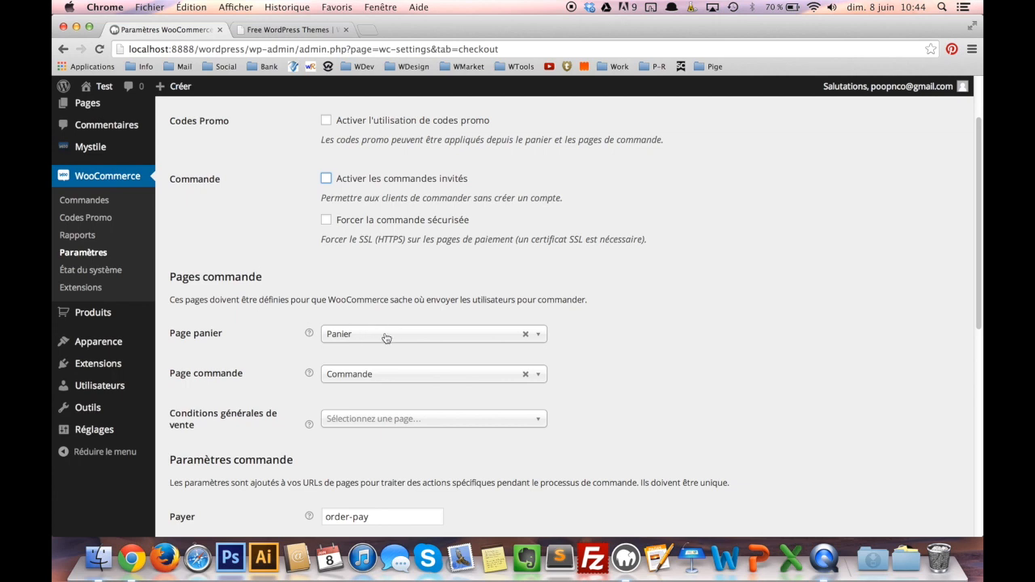
pyautogui.scroll(-2, 356, 335)
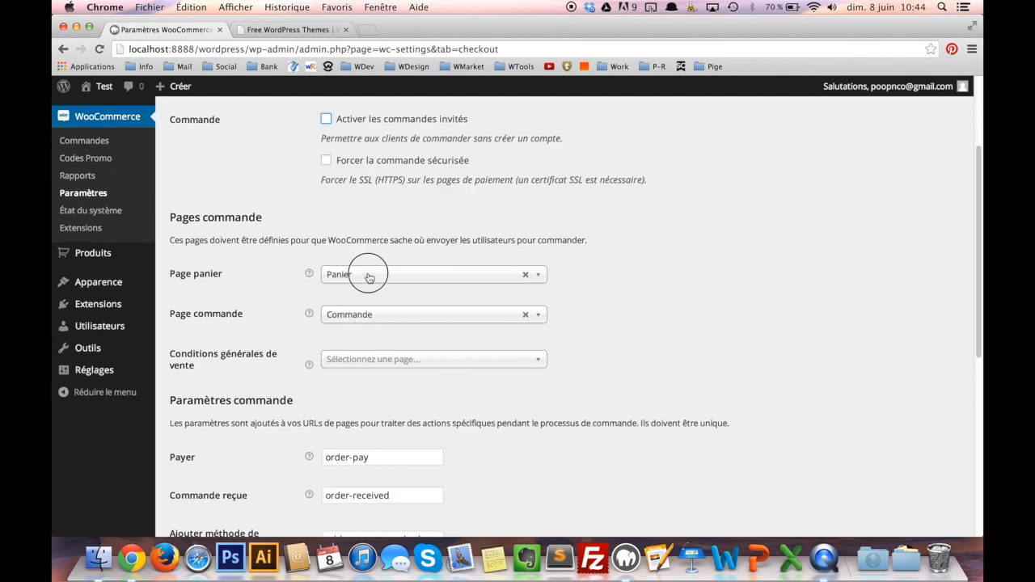
pyautogui.click(371, 275)
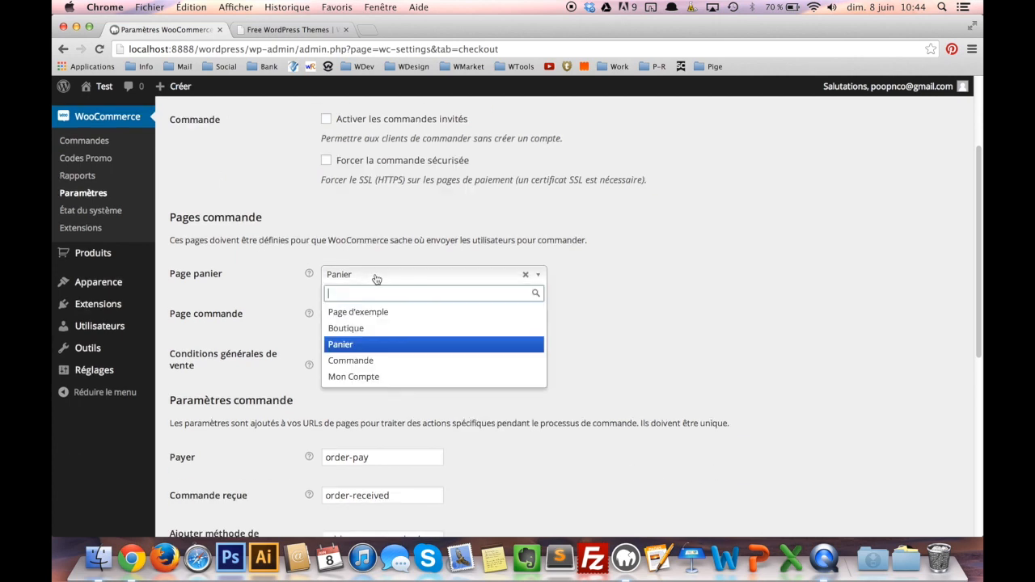
pyautogui.click(394, 345)
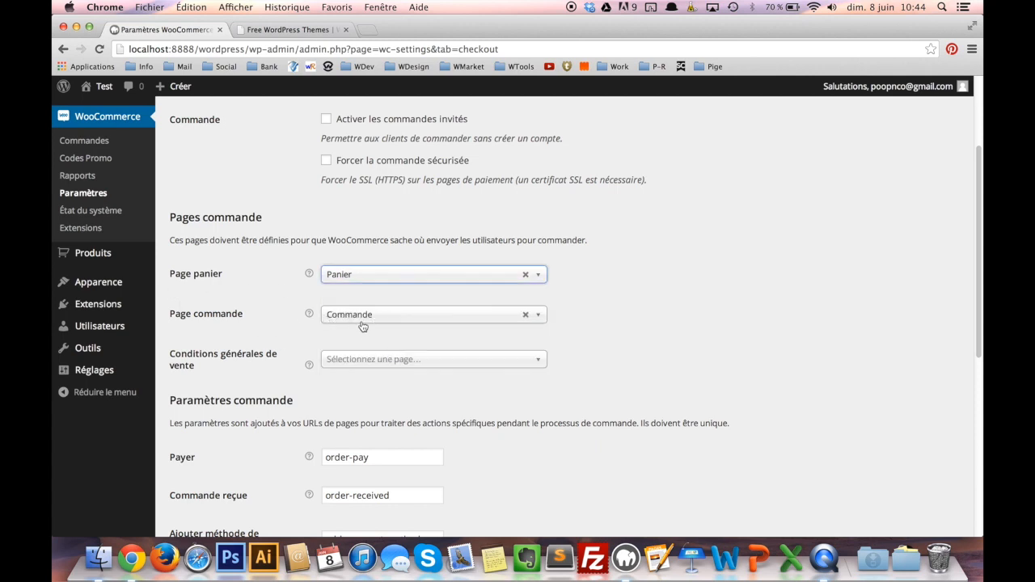
pyautogui.scroll(-2, 364, 332)
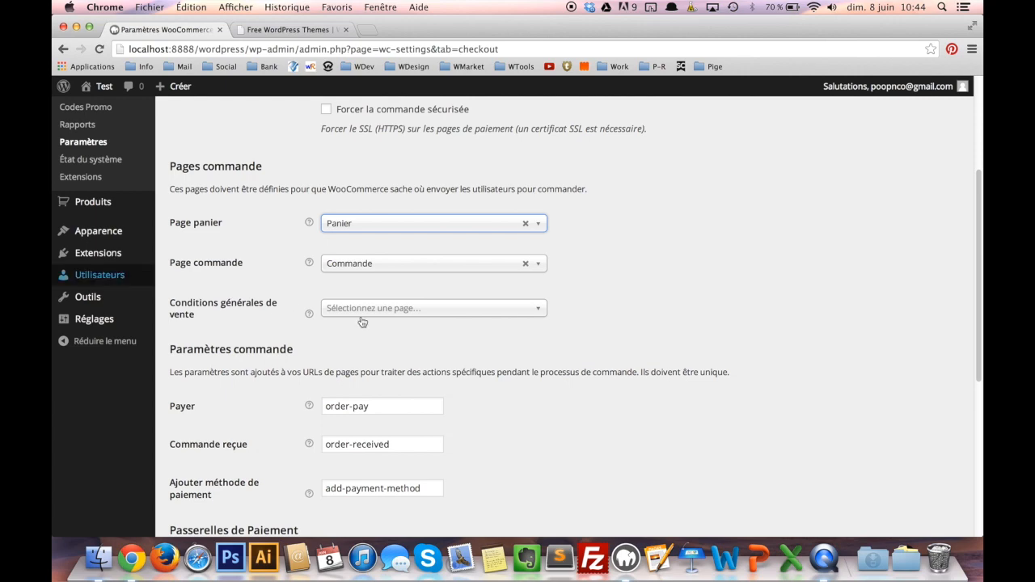
# Open the WordPress pages list in a separate tab and add a new page titled CGV.
pyautogui.scroll(8, 272, 298)
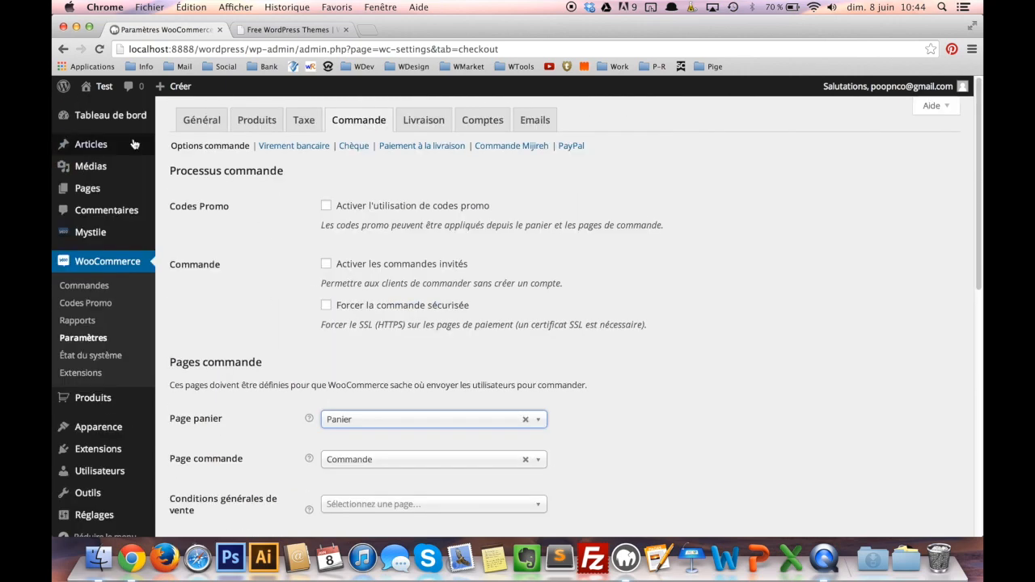
pyautogui.moveTo(109, 121)
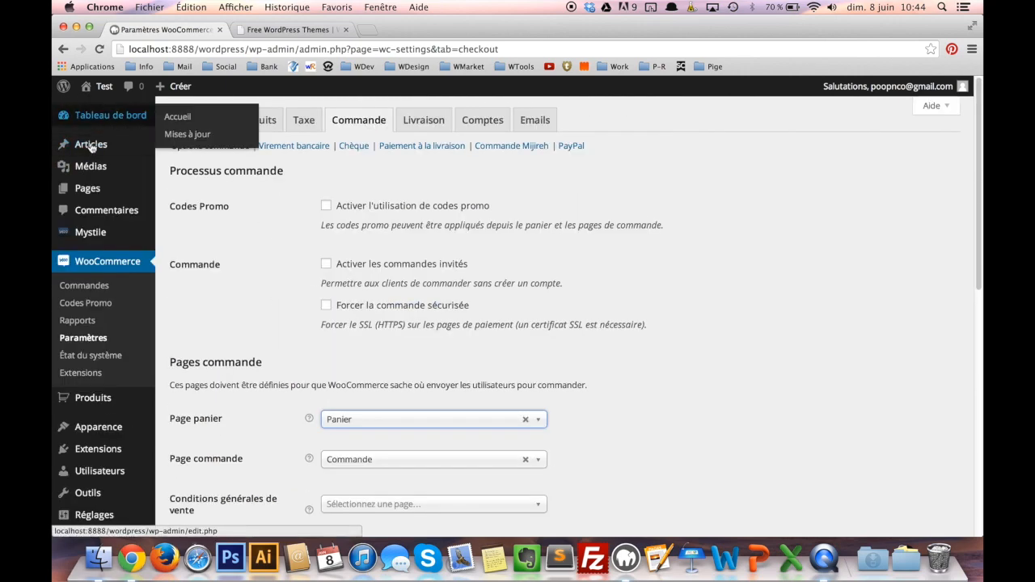
pyautogui.moveTo(85, 189)
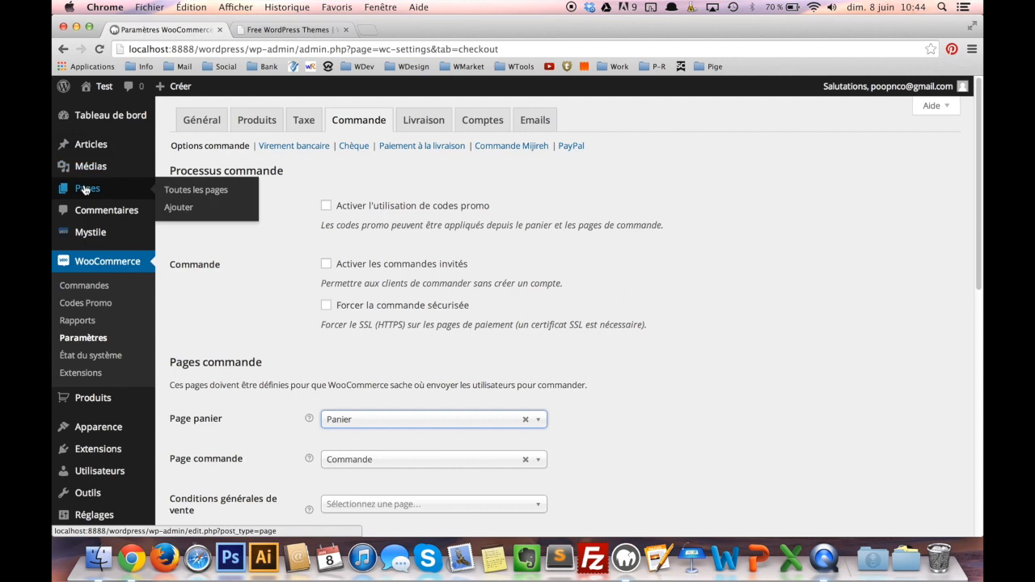
pyautogui.keyDown('super'); pyautogui.click(85, 189); pyautogui.keyUp('super')
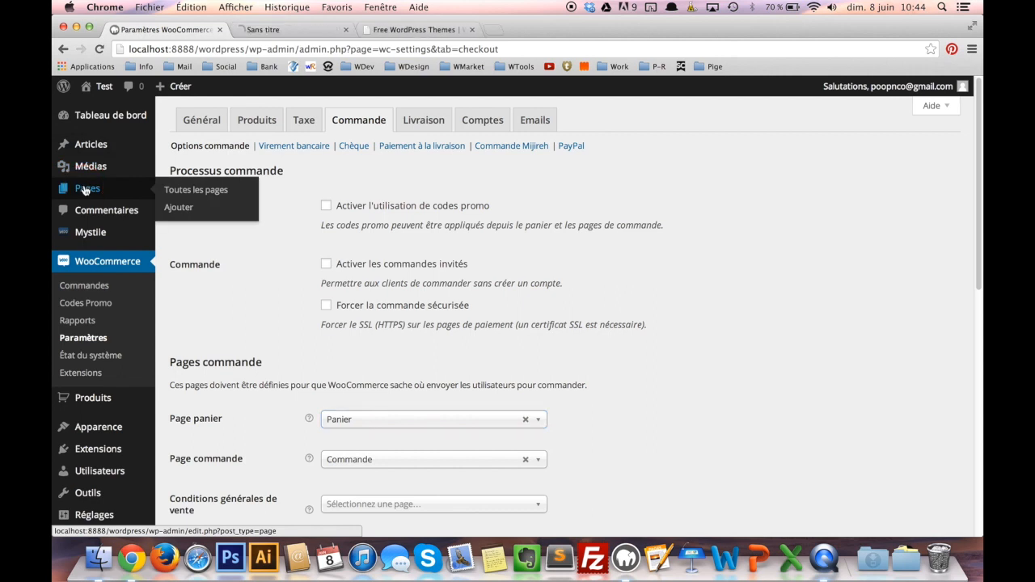
pyautogui.click(287, 32)
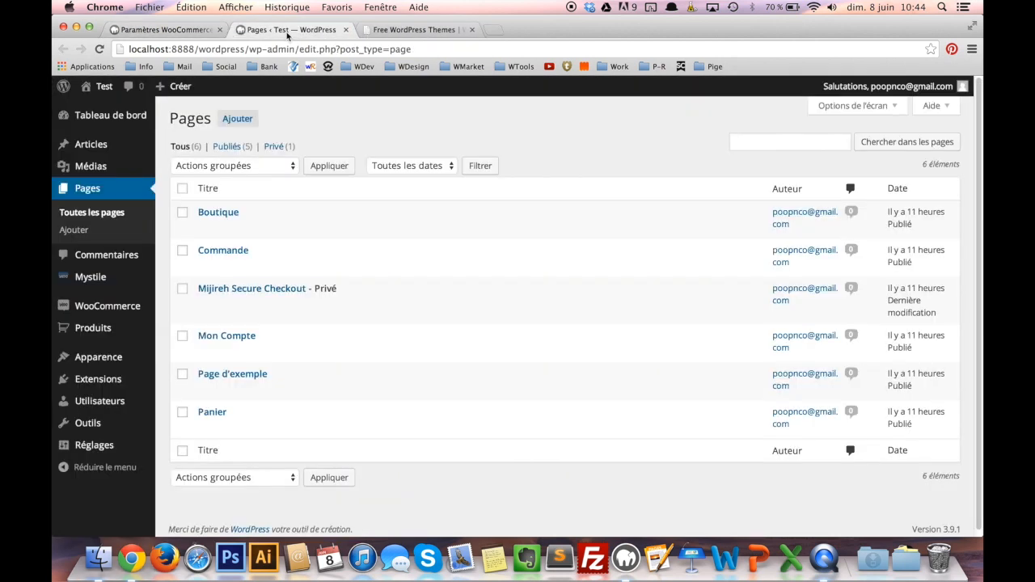
pyautogui.click(235, 118)
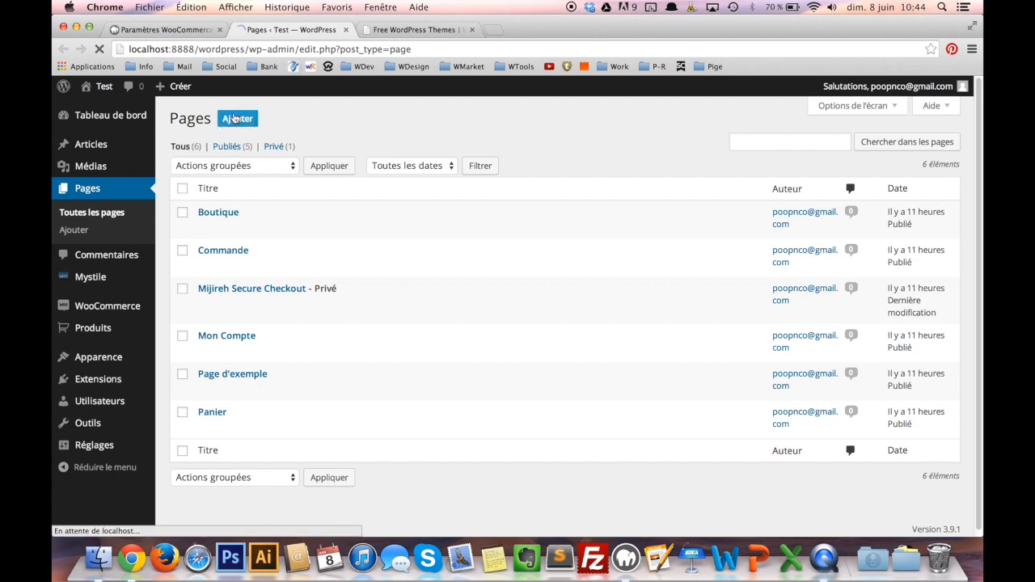
pyautogui.write('CGV')
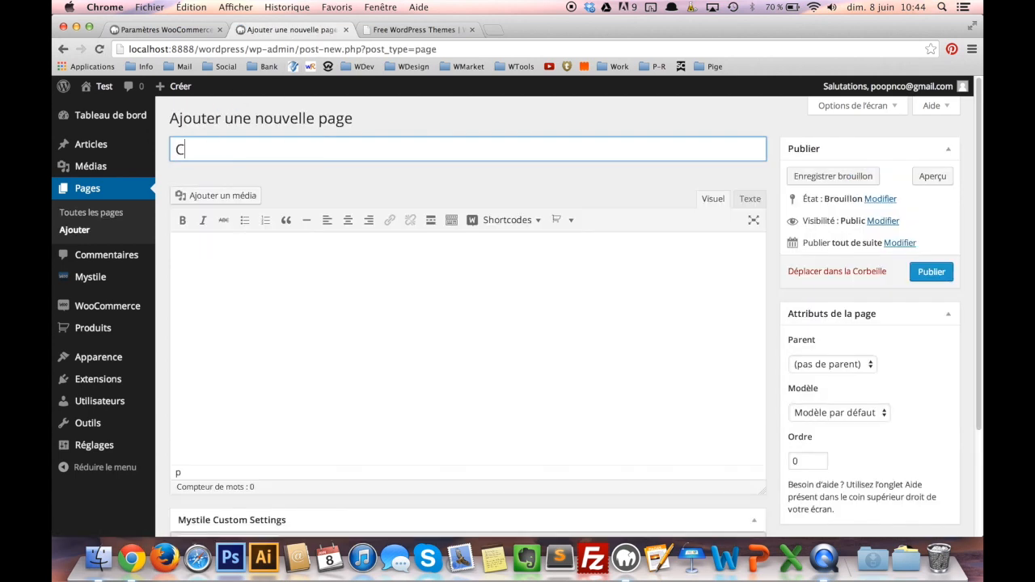
pyautogui.click(199, 250)
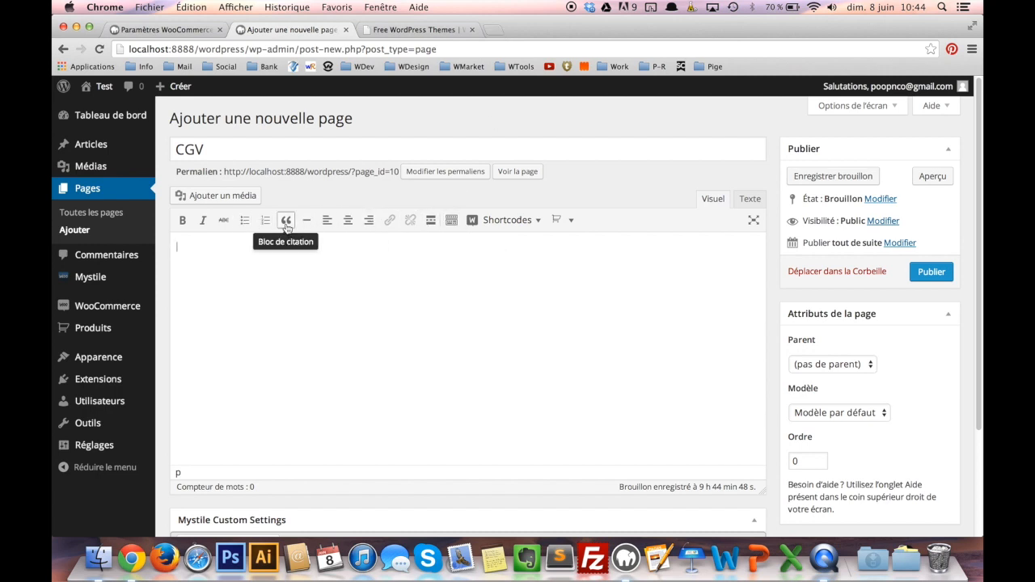
# Examine the theme shortcodes and the WooCommerce shortcodes offered in the page editor.
pyautogui.click(530, 226)
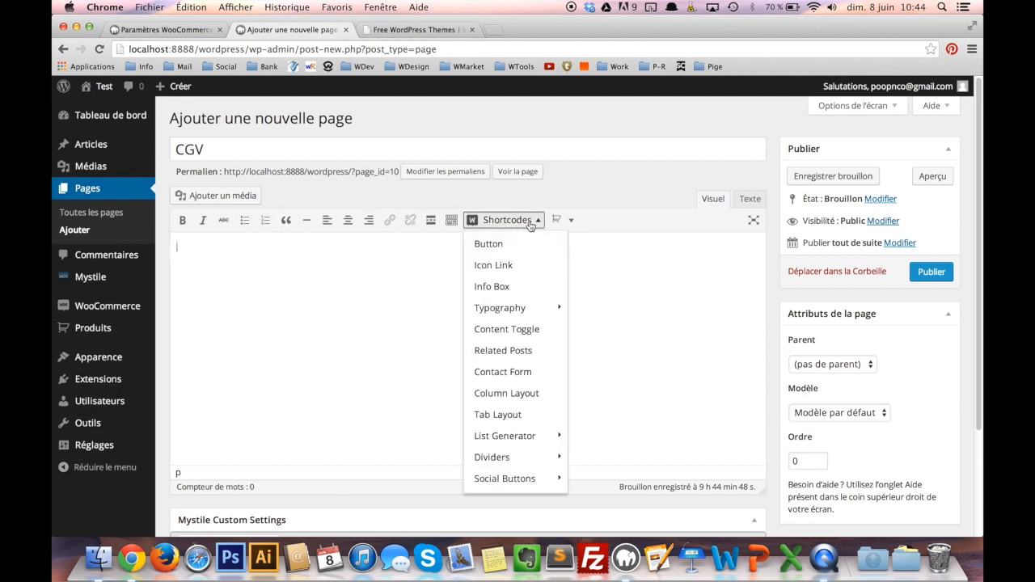
pyautogui.click(565, 222)
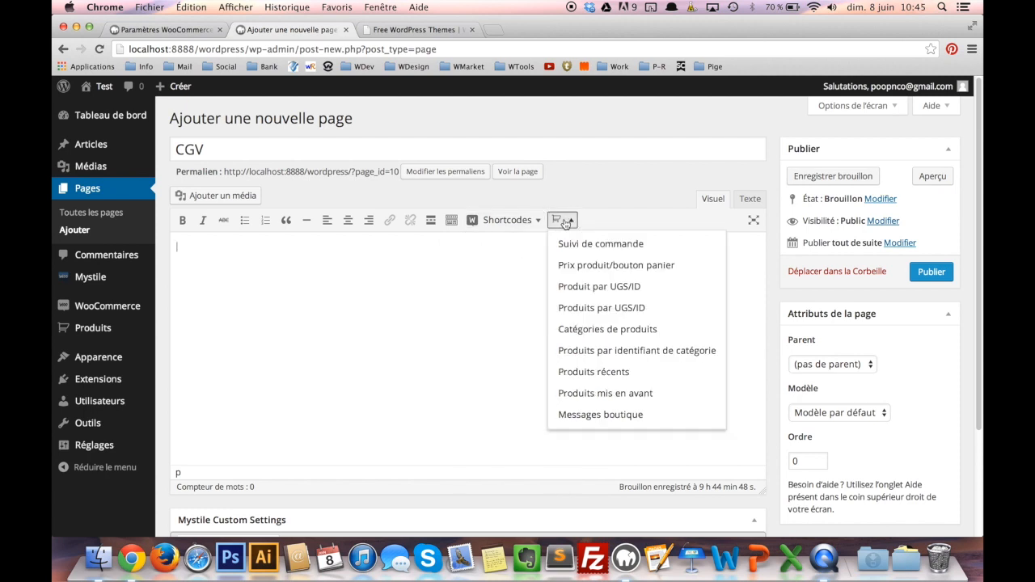
pyautogui.click(564, 222)
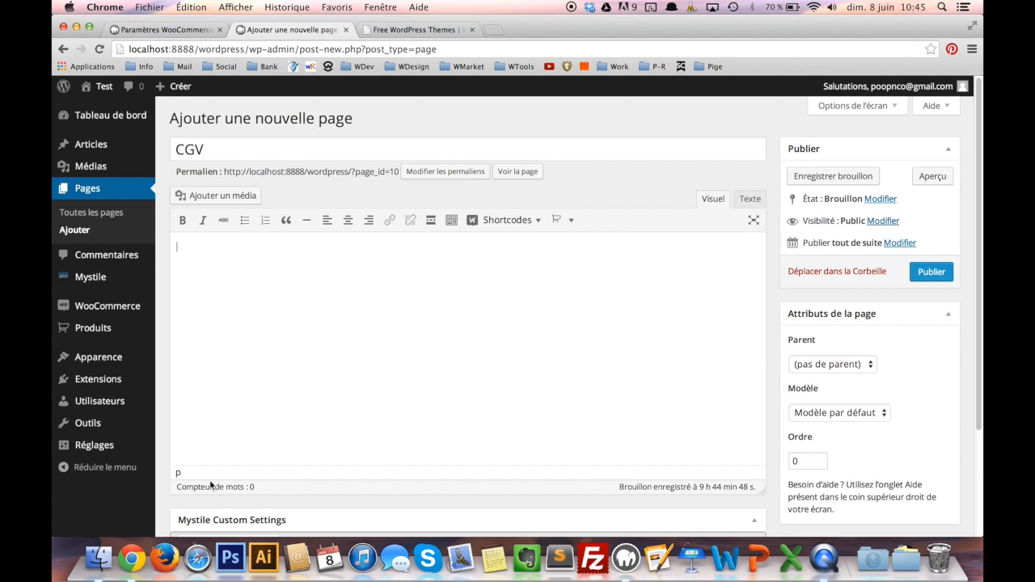
pyautogui.click(534, 221)
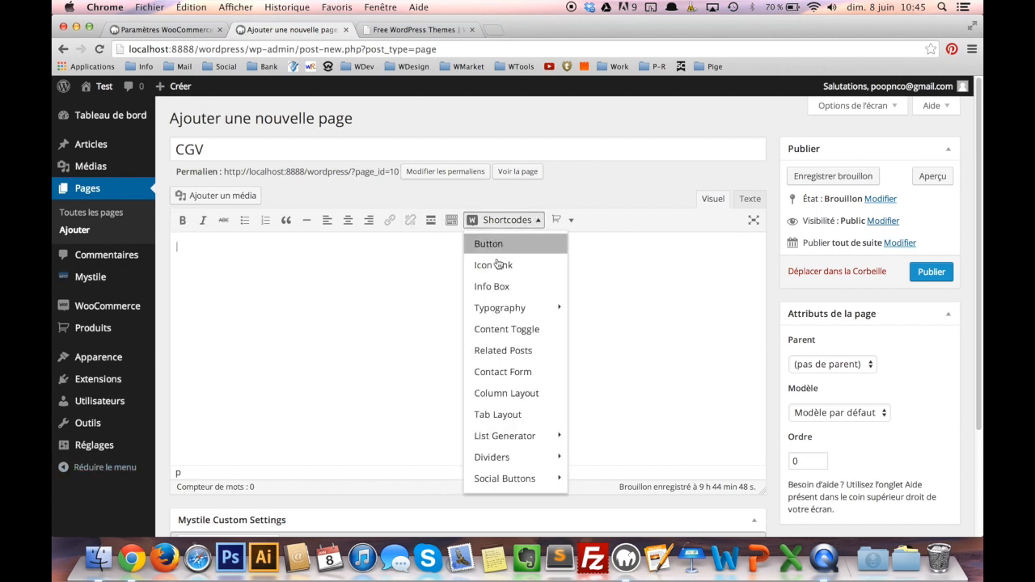
pyautogui.moveTo(487, 457)
pyautogui.press('super+Tab')
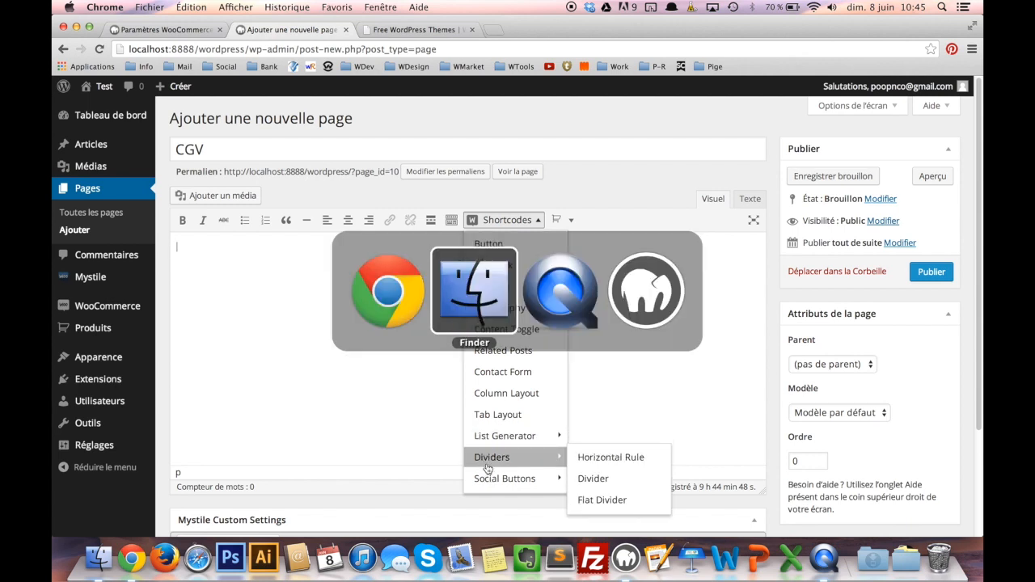
pyautogui.press('Escape')
pyautogui.click(573, 221)
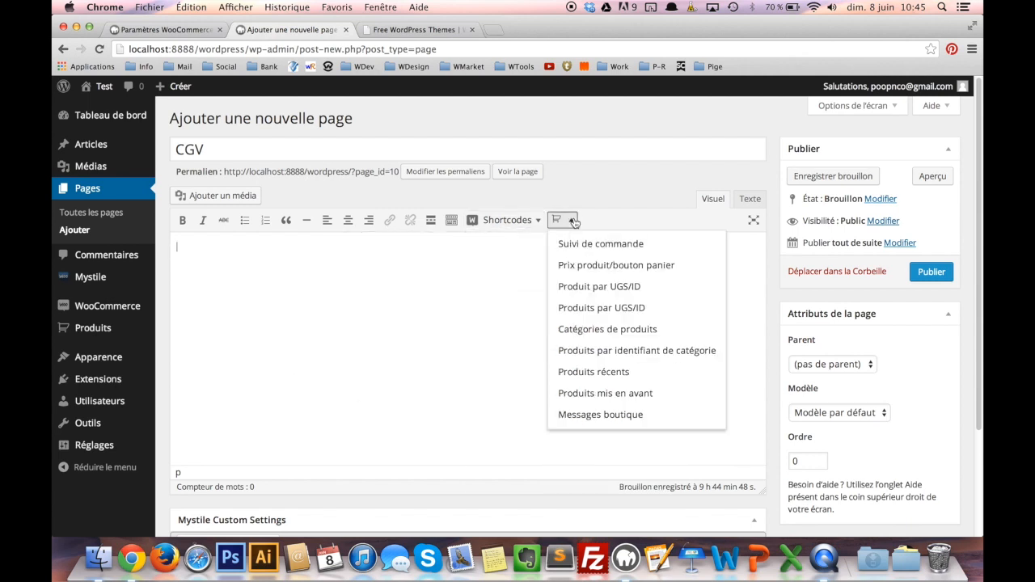
pyautogui.click(344, 328)
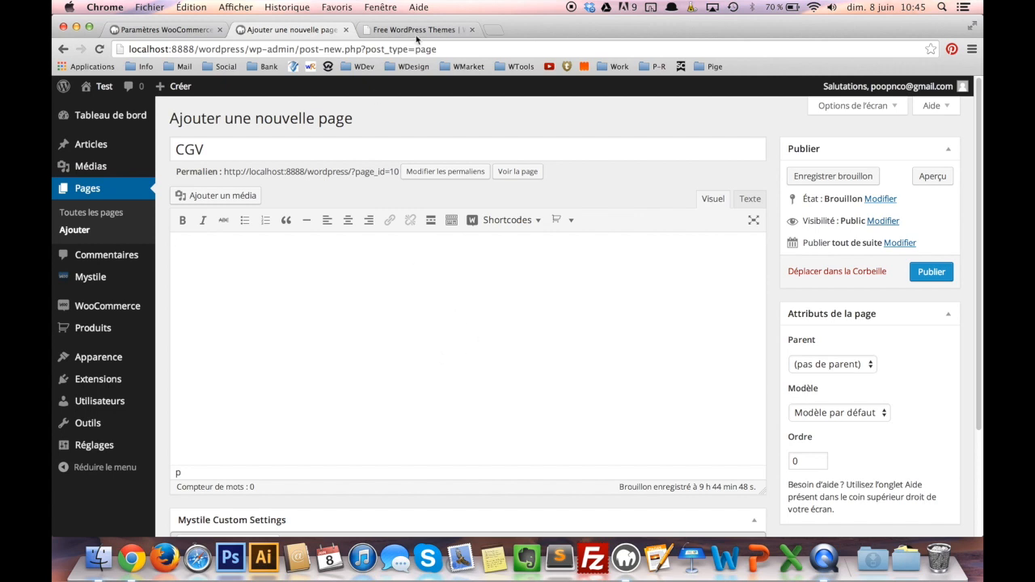
# Search the web for lorem in a new tab and open the fr.lipsum.com site.
pyautogui.click(495, 30)
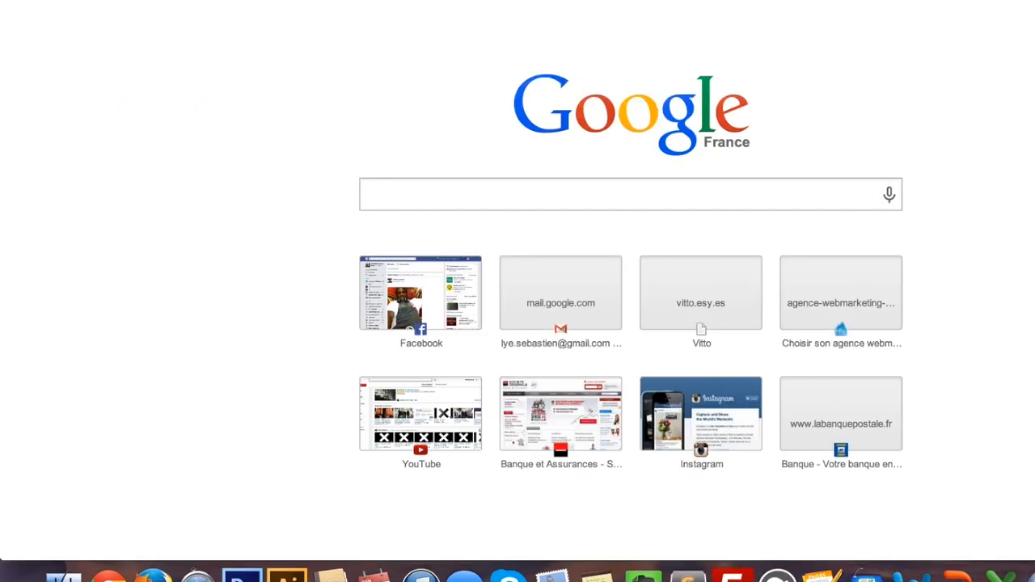
pyautogui.write('lorem')
pyautogui.press('Return')
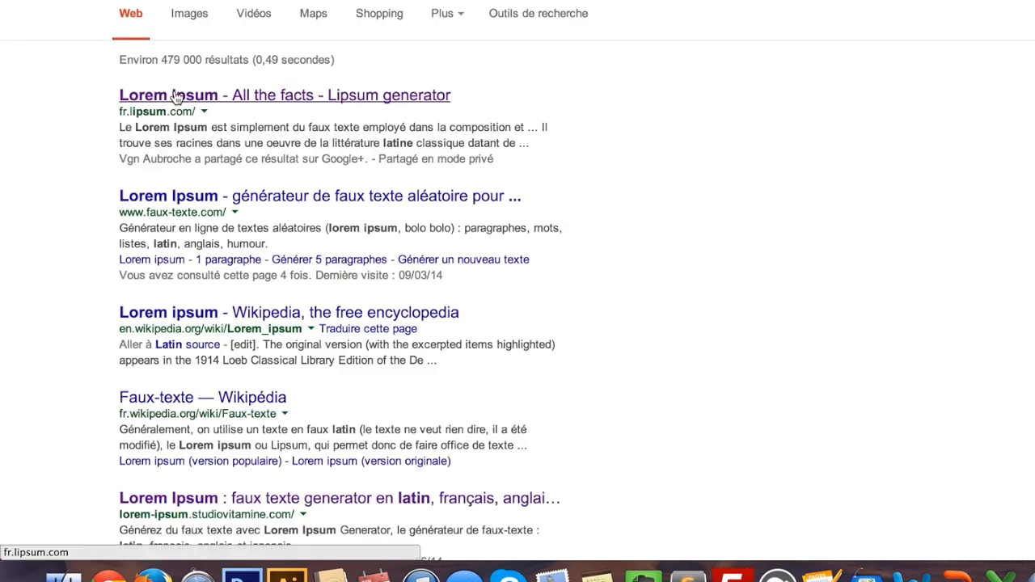
pyautogui.click(177, 95)
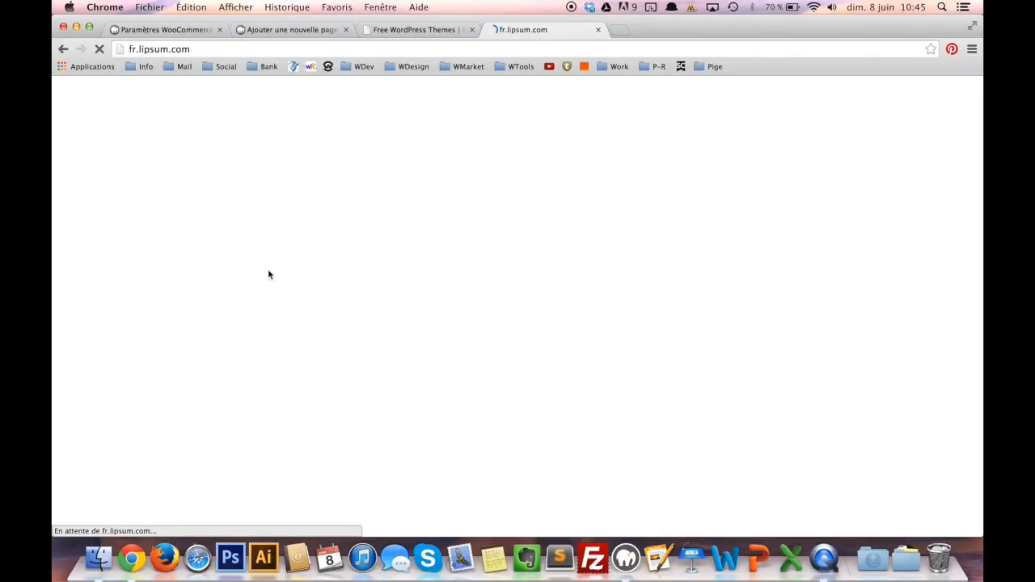
# Copy the paragraph under "Qu'est-ce que le Lorem Ipsum?" and paste it into the CGV page's content.
pyautogui.moveTo(503, 400); pyautogui.dragTo(284, 318)
pyautogui.press('super+c')
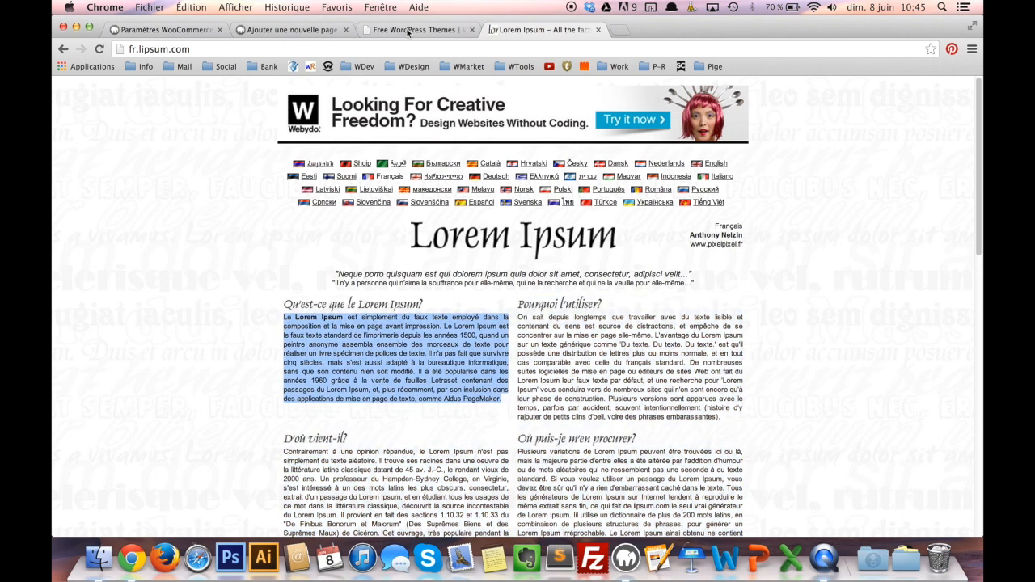
pyautogui.click(284, 34)
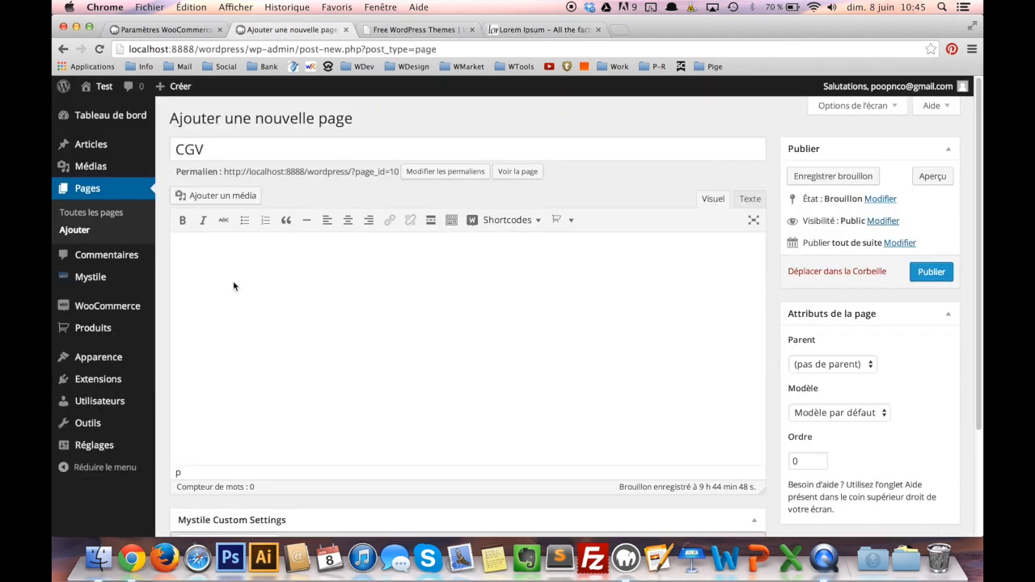
pyautogui.press('super+v')
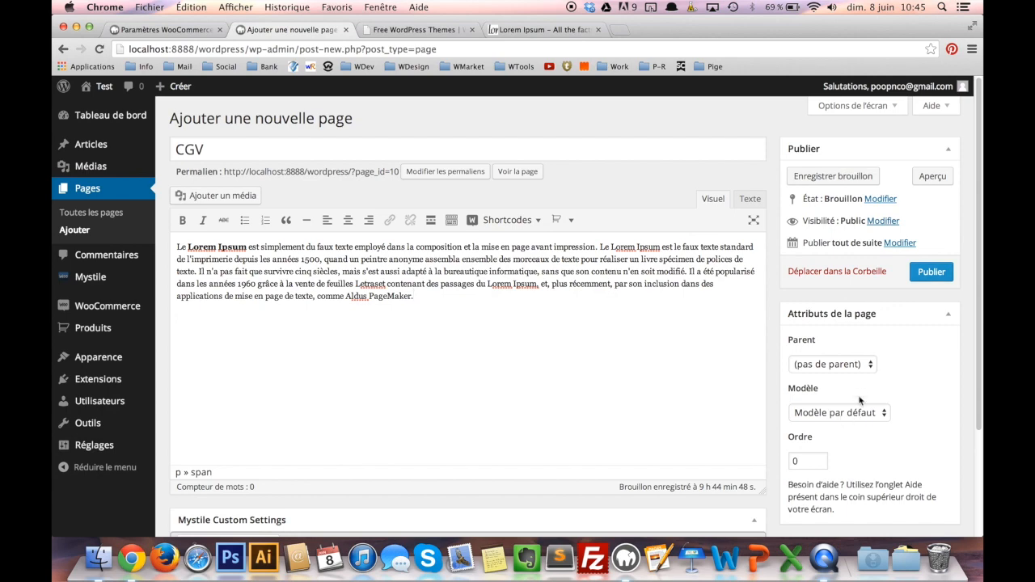
# Check the page template choices, then load the site's front page, localhost:8888/wordpress, in the tab showing the free WordPress themes.
pyautogui.scroll(-3, 860, 400)
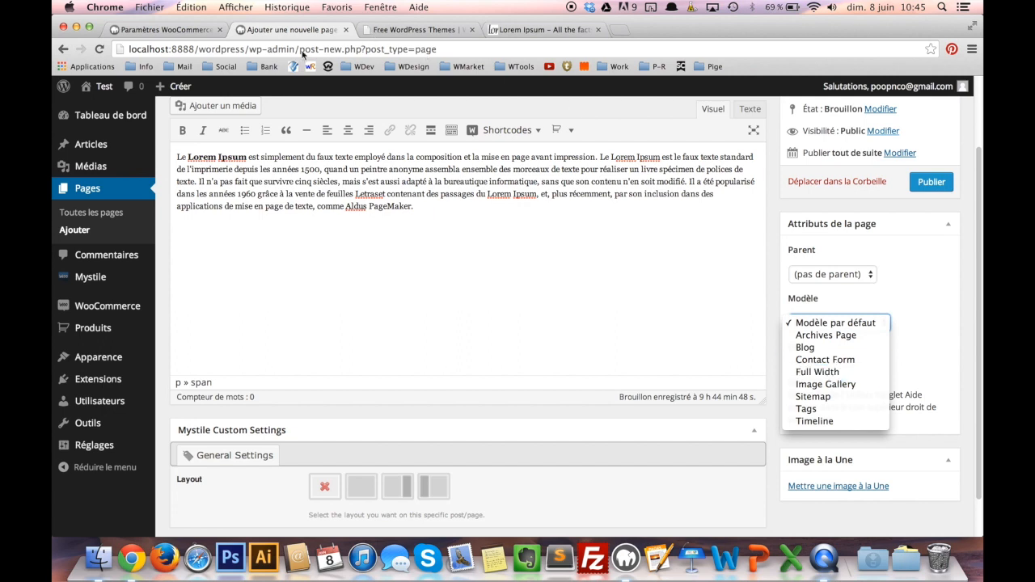
pyautogui.click(220, 52)
pyautogui.moveTo(246, 49); pyautogui.dragTo(127, 50)
pyautogui.press('super+c')
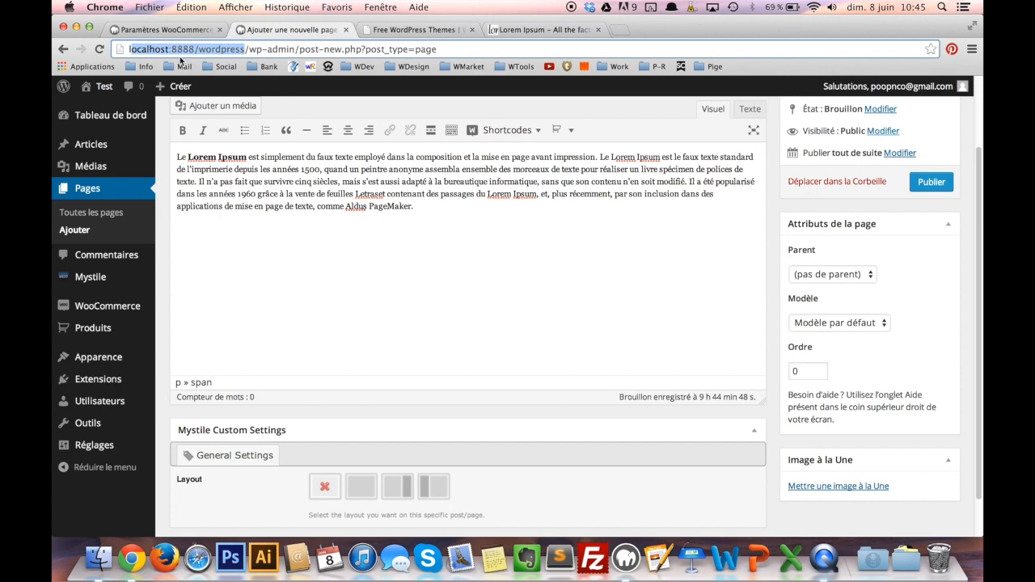
pyautogui.click(396, 30)
pyautogui.click(341, 50)
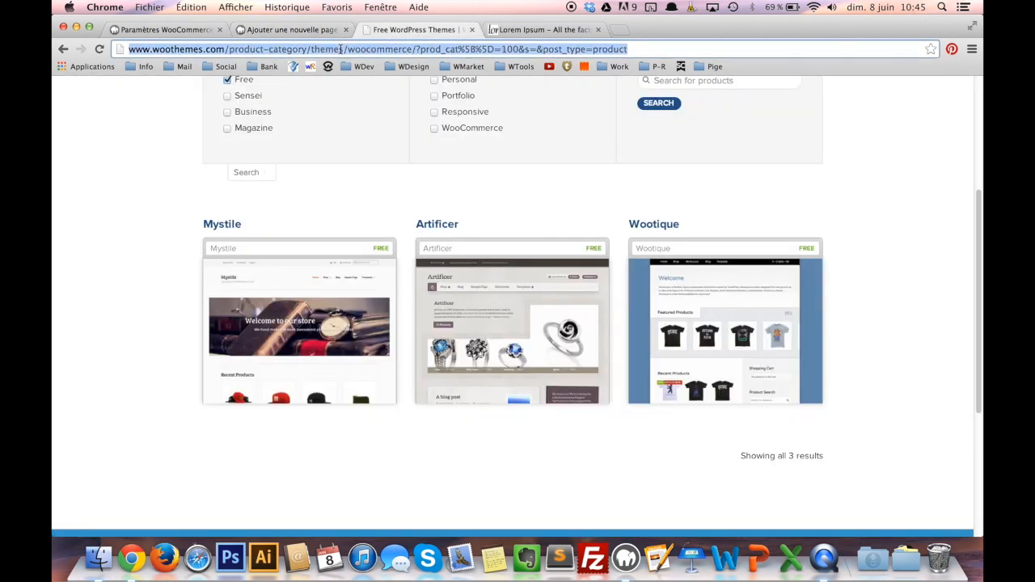
pyautogui.press('super+v')
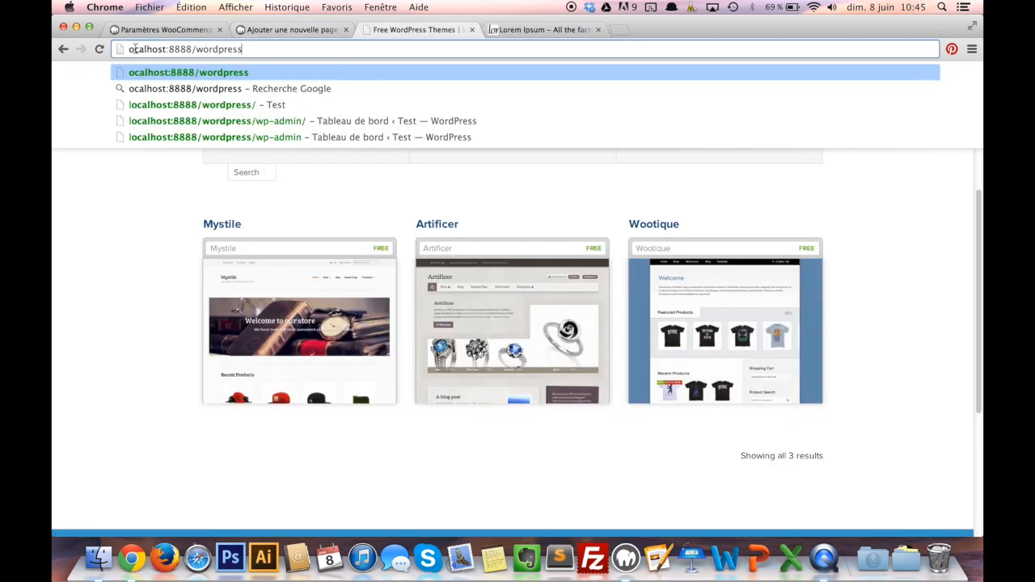
pyautogui.write('l')
pyautogui.press('Return')
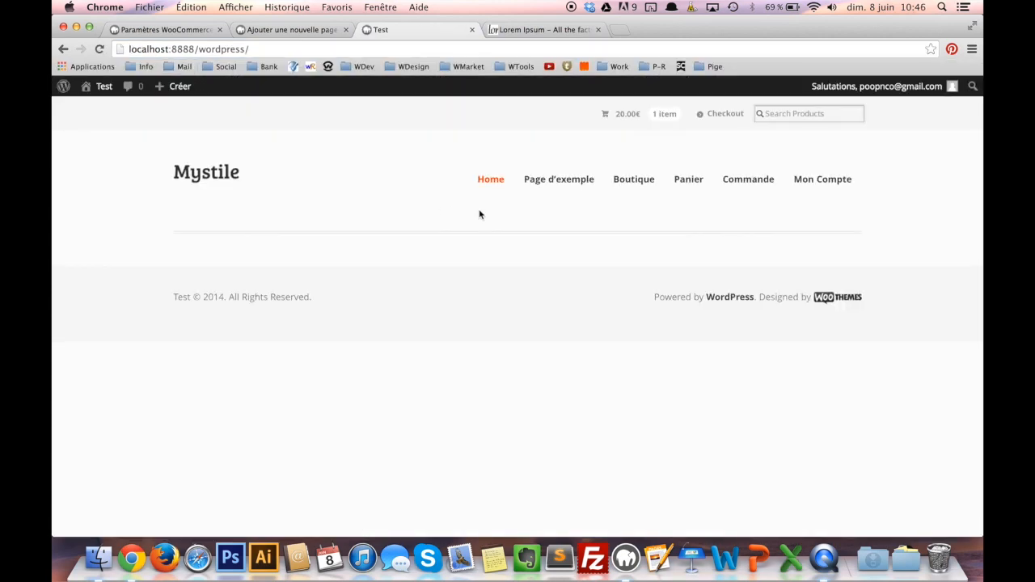
# Look through the site's Page d'exemple, Boutique, Panier, Commande and Mon Compte pages to examine their layout and sidebar.
pyautogui.click(571, 187)
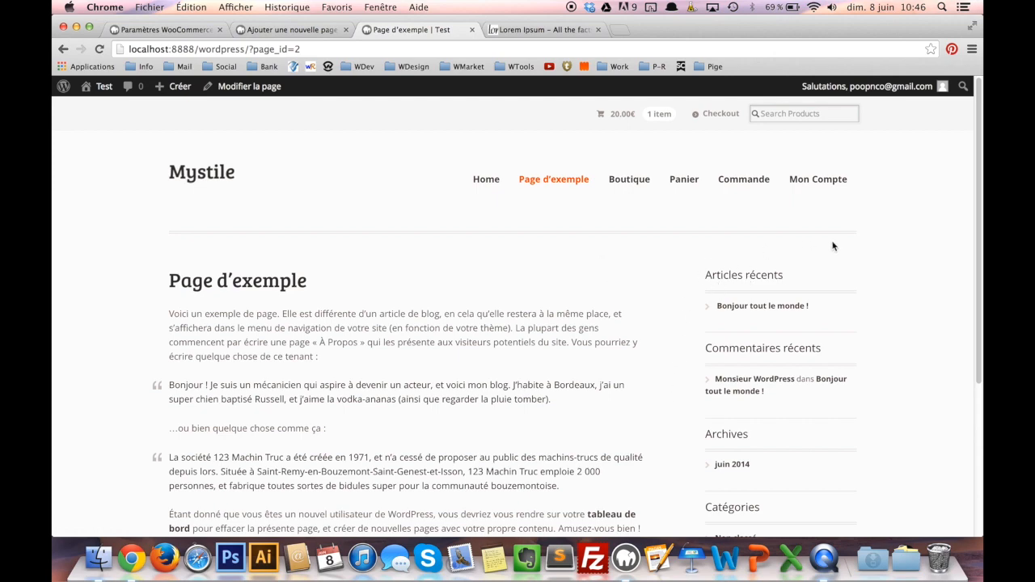
pyautogui.scroll(-3, 638, 365)
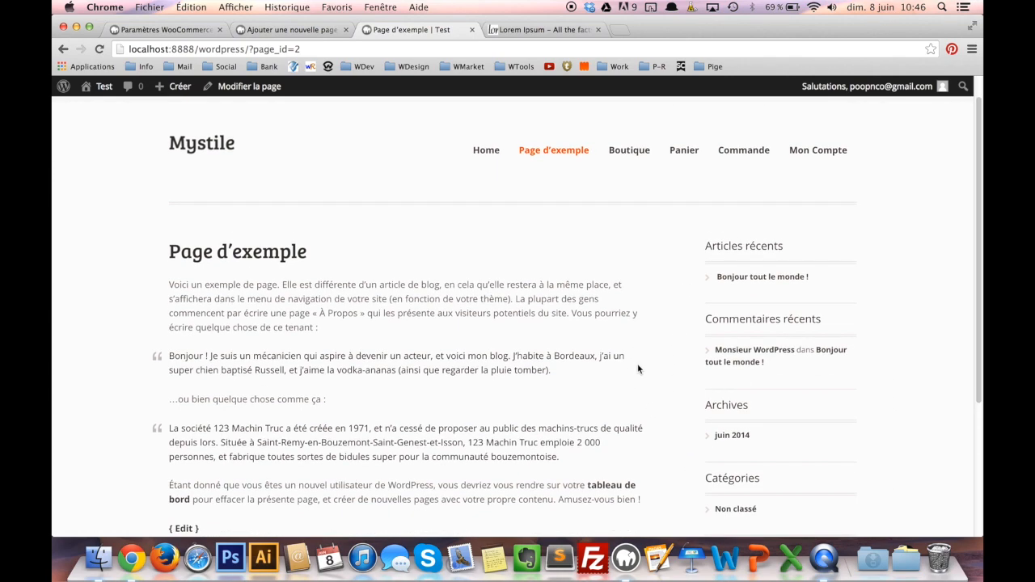
pyautogui.scroll(3, 637, 365)
pyautogui.click(628, 179)
pyautogui.click(686, 186)
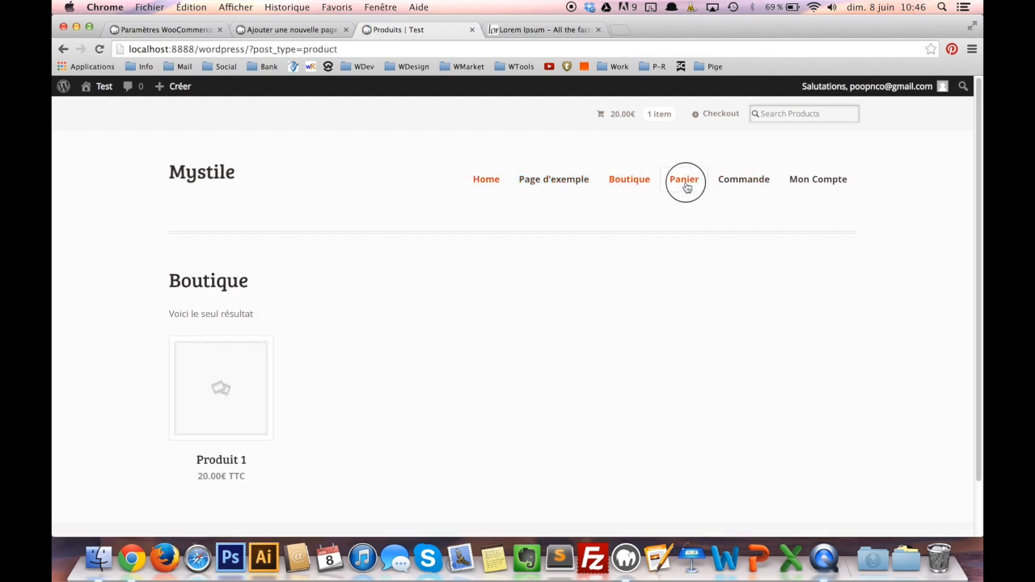
pyautogui.click(751, 181)
pyautogui.click(837, 184)
pyautogui.scroll(-3, 510, 316)
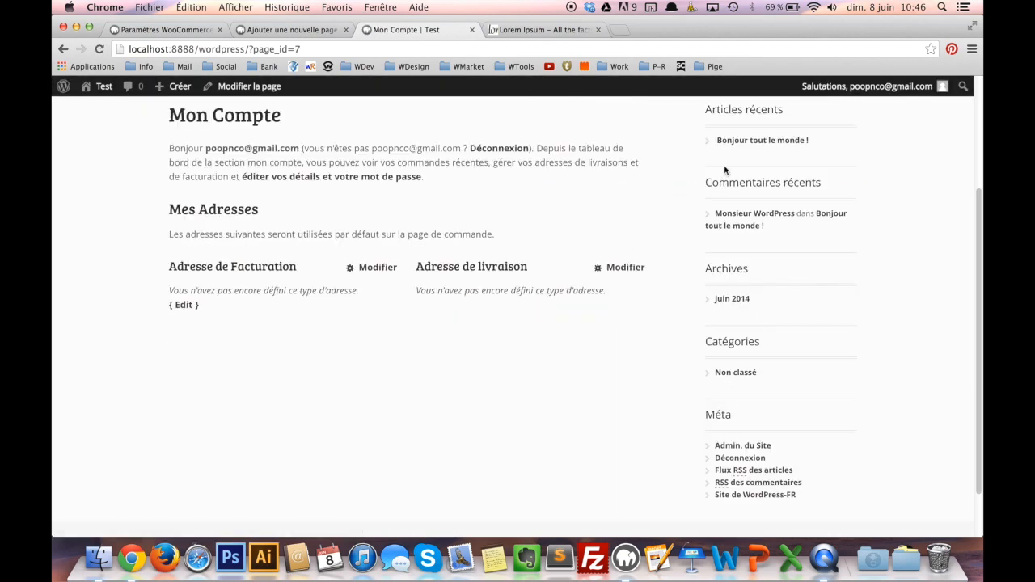
# Return to the CGV page being edited and set its template to Full Width.
pyautogui.click(546, 30)
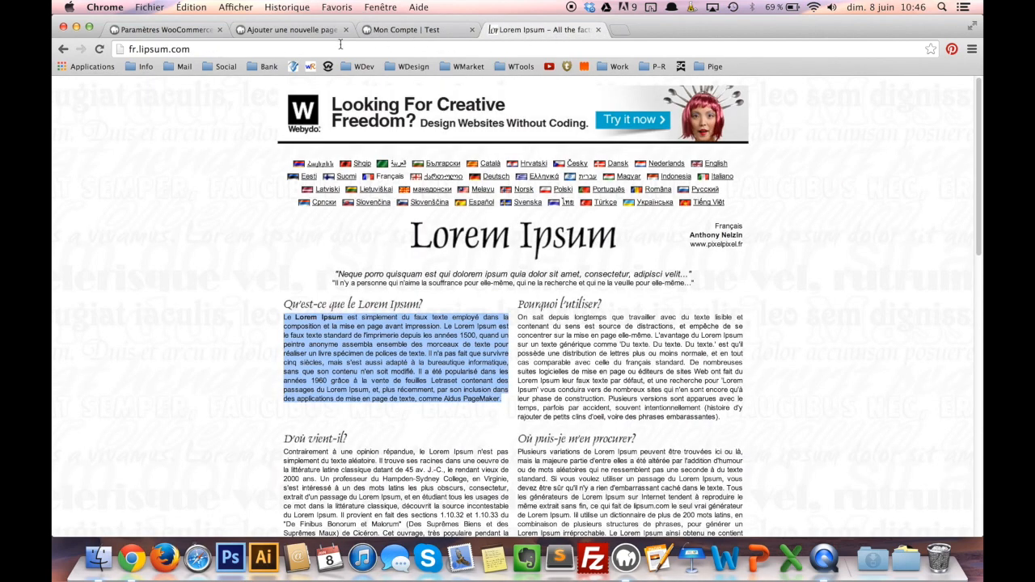
pyautogui.click(290, 29)
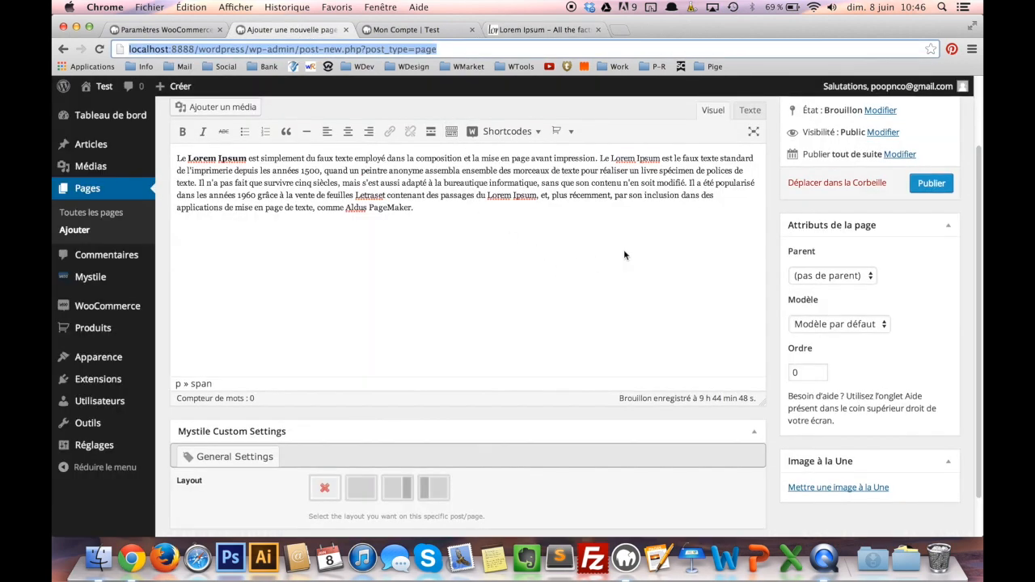
pyautogui.scroll(2, 624, 250)
pyautogui.click(873, 383)
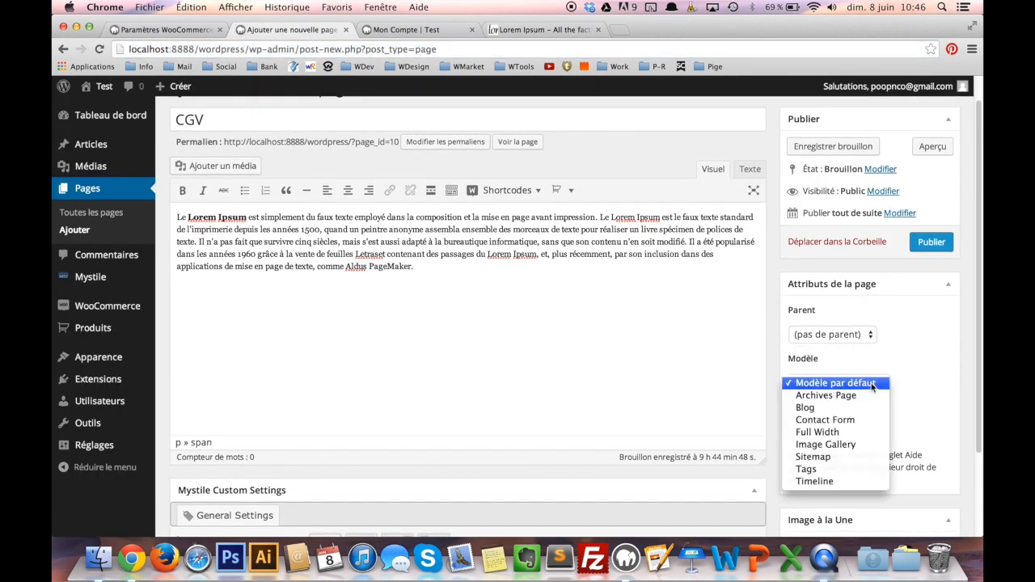
pyautogui.click(833, 433)
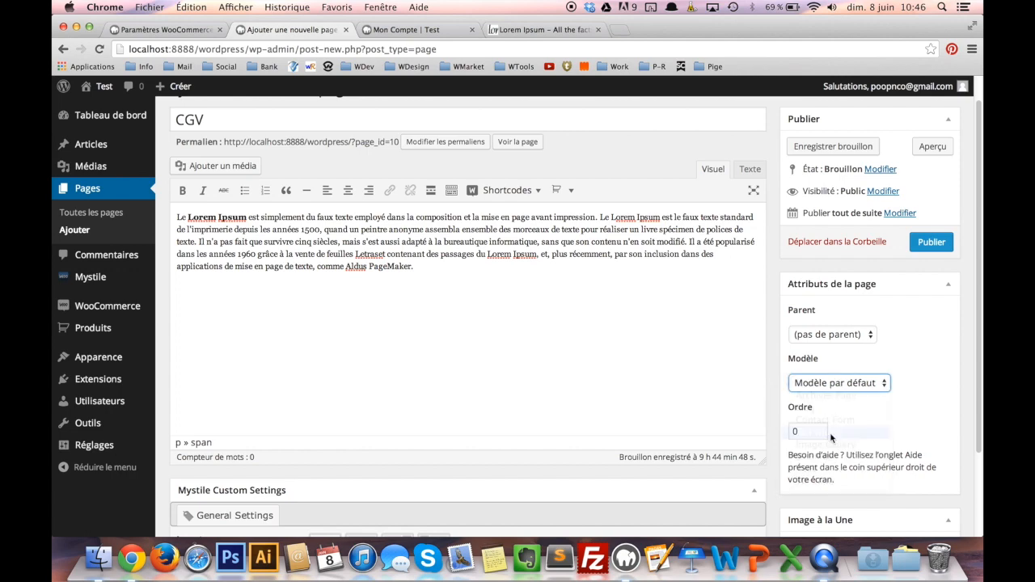
pyautogui.scroll(-3, 706, 351)
pyautogui.scroll(3, 702, 347)
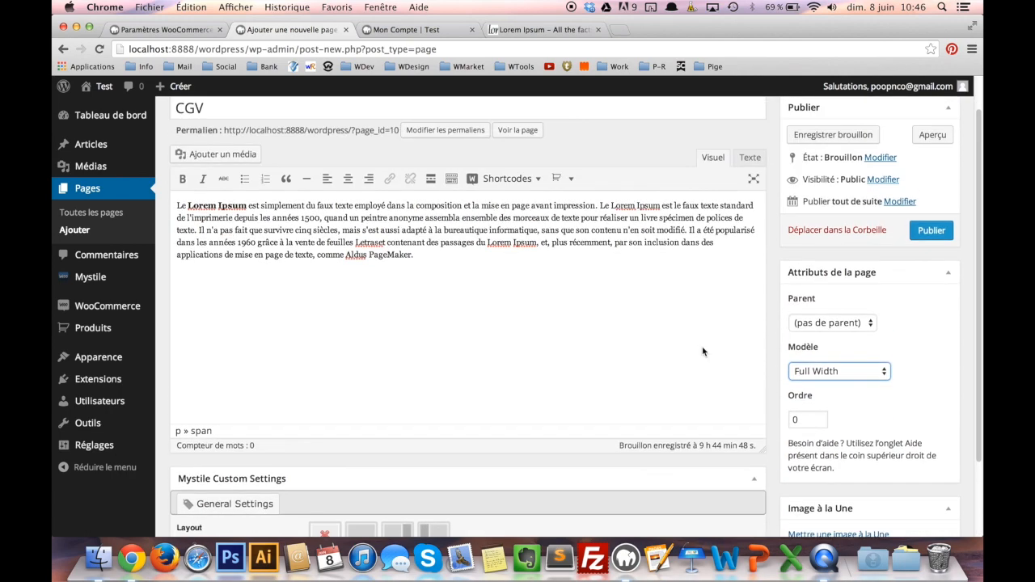
# Publish the CGV page and save the WooCommerce order settings after checking the page choices for Conditions générales de vente.
pyautogui.click(930, 272)
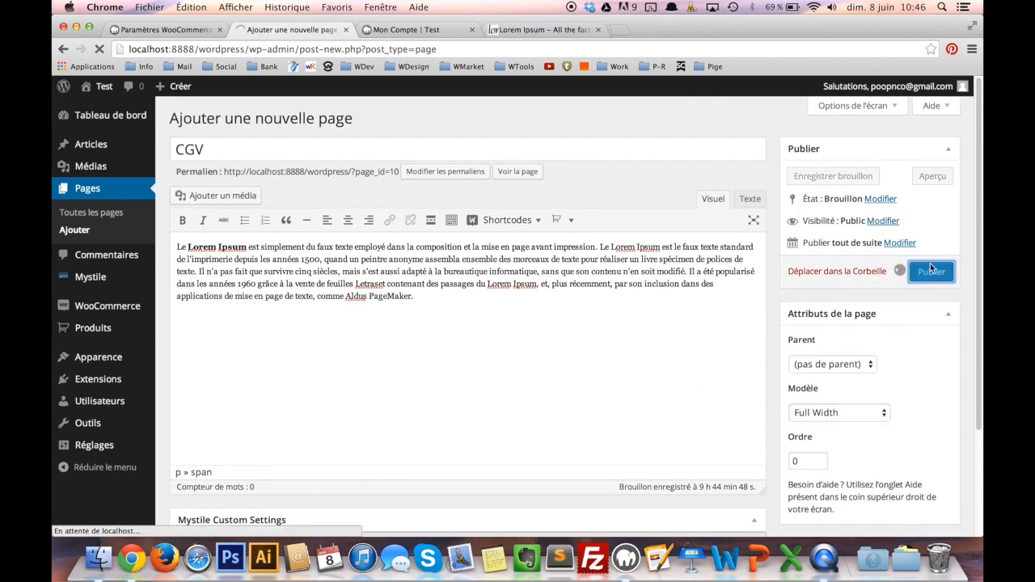
pyautogui.click(170, 32)
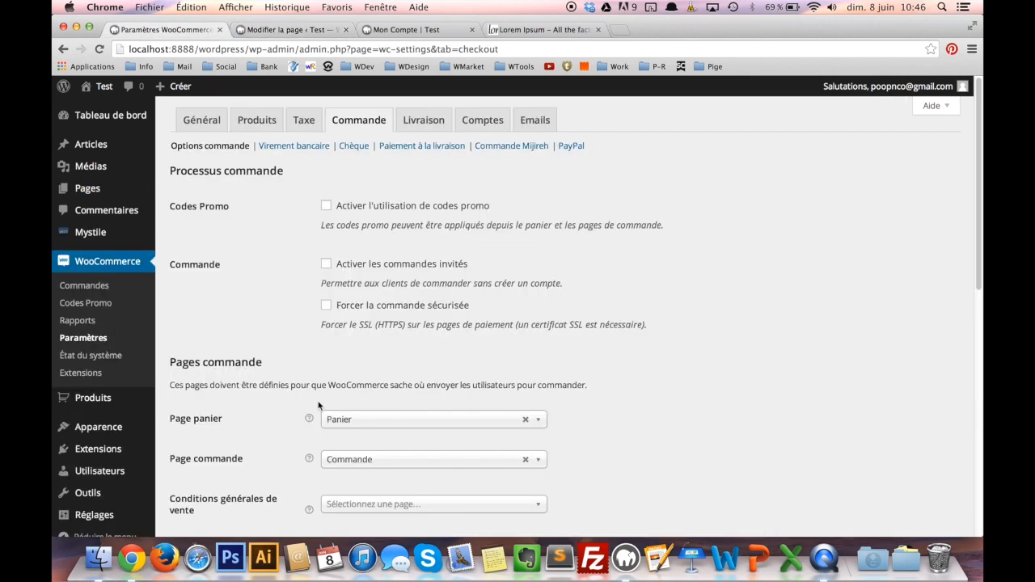
pyautogui.scroll(-1, 319, 407)
pyautogui.click(394, 481)
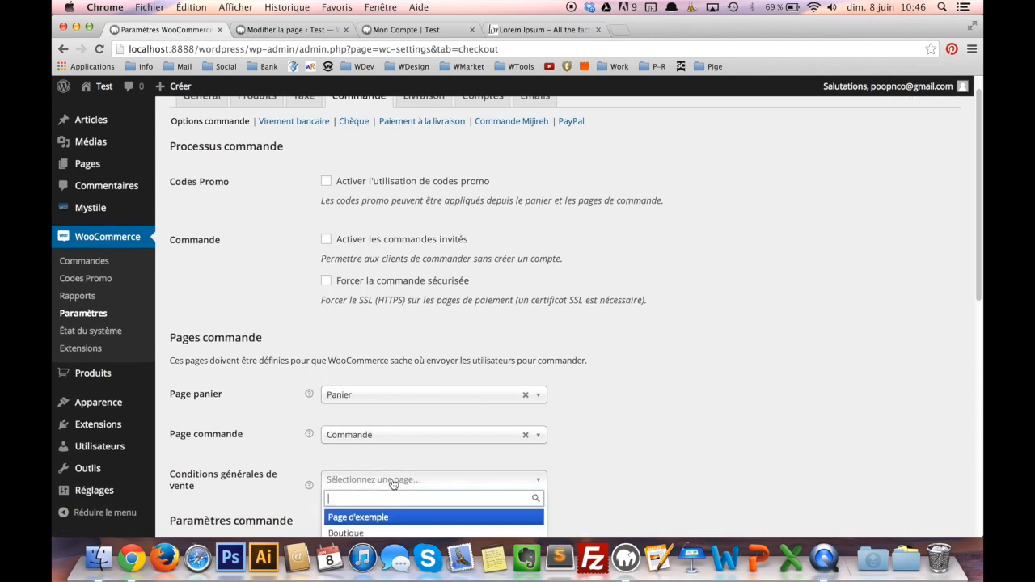
pyautogui.scroll(-2, 397, 437)
pyautogui.scroll(3, 406, 389)
pyautogui.scroll(-10, 406, 380)
pyautogui.click(230, 470)
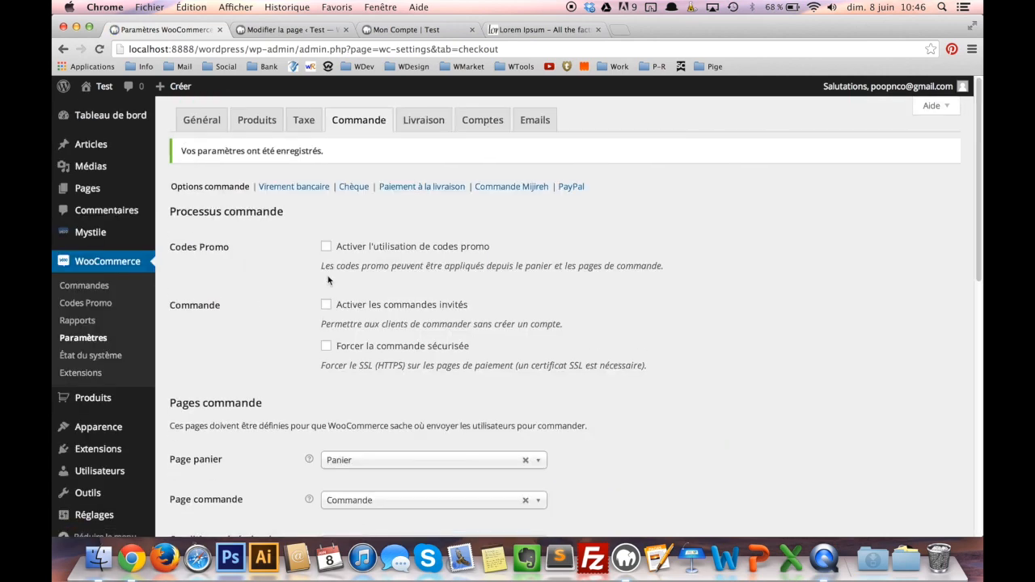
# Reload the WooCommerce order settings and choose CGV as the Conditions générales de vente page.
pyautogui.press('super+r')
pyautogui.click(648, 161)
pyautogui.scroll(-5, 404, 239)
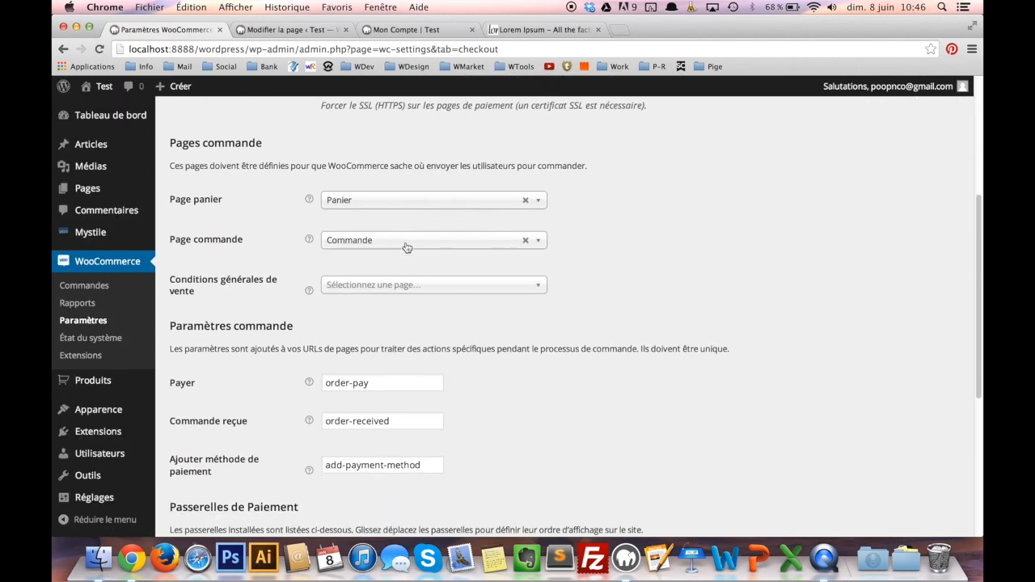
pyautogui.click(372, 285)
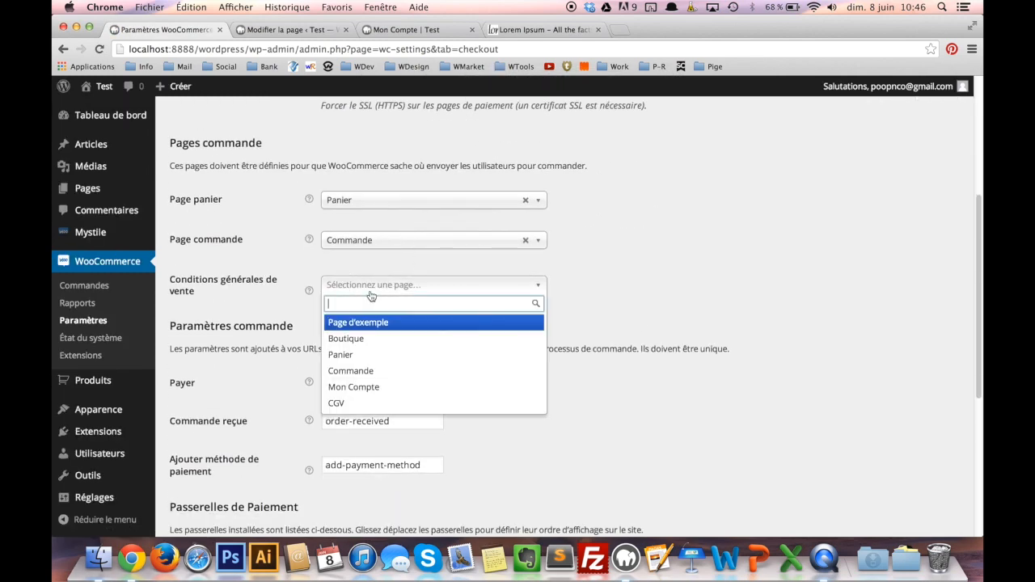
pyautogui.click(356, 403)
pyautogui.scroll(-1, 353, 351)
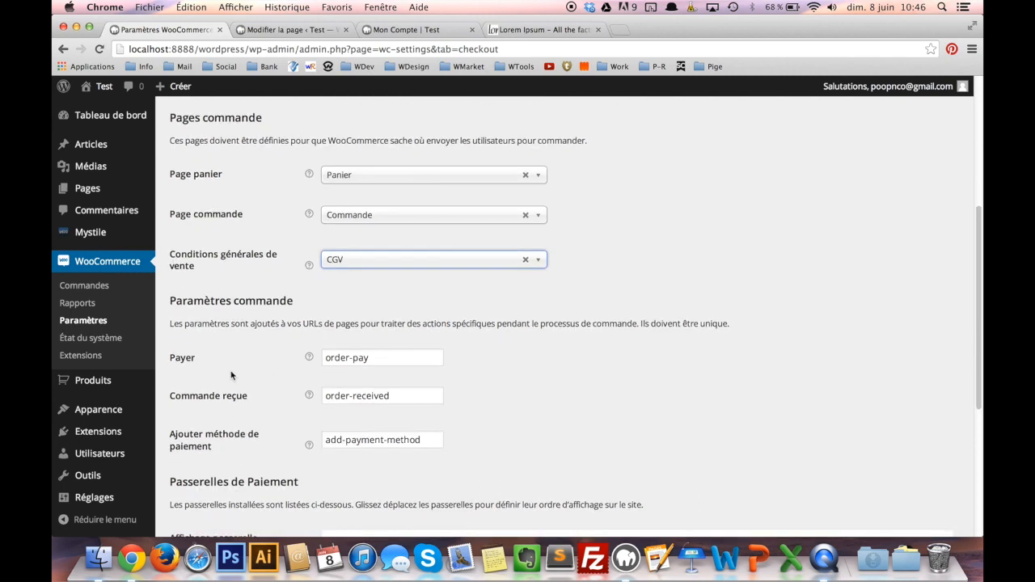
pyautogui.scroll(-2, 299, 406)
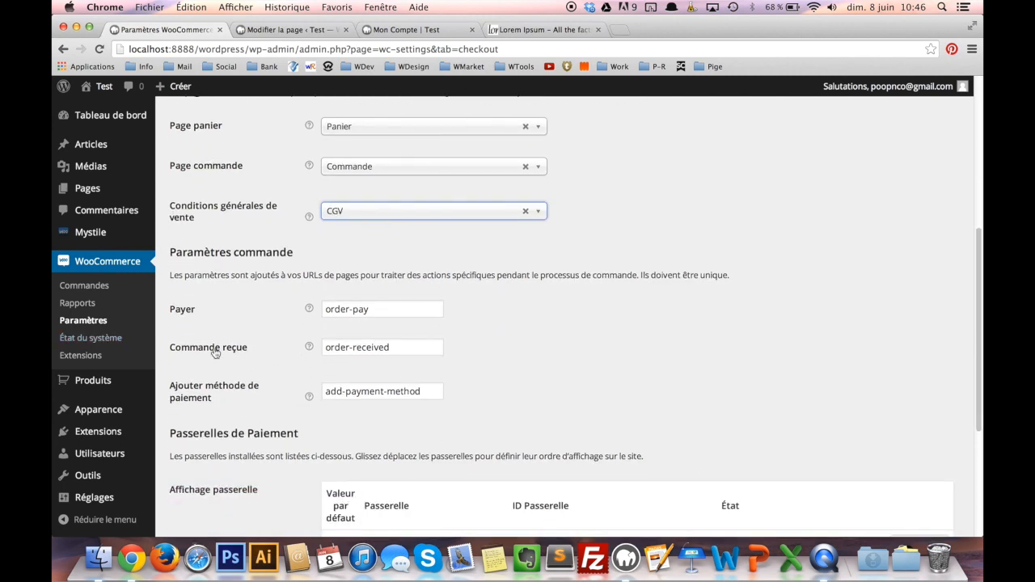
# Check the cart and the Commande checkout page on the shop's front end.
pyautogui.click(416, 29)
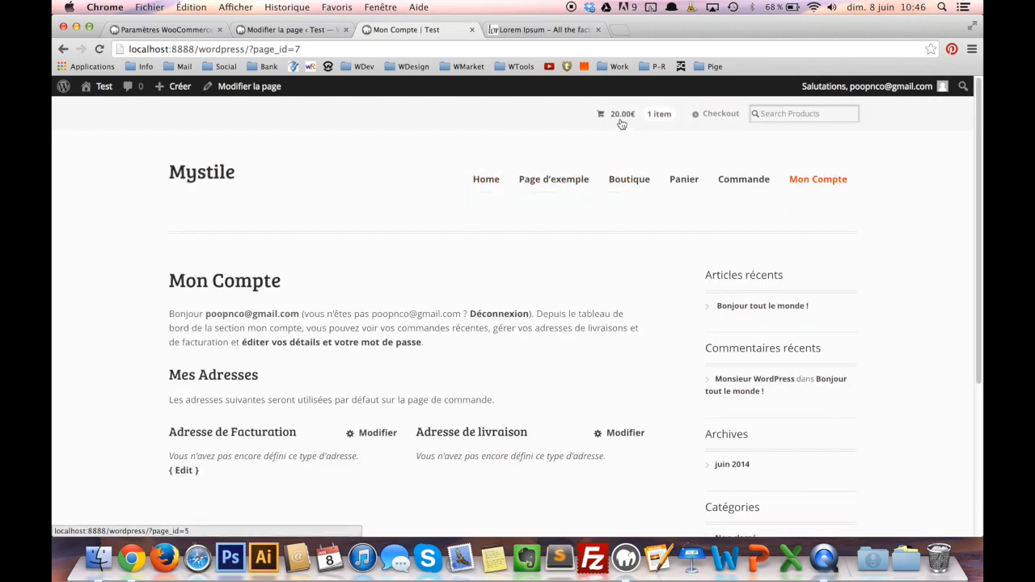
pyautogui.click(621, 118)
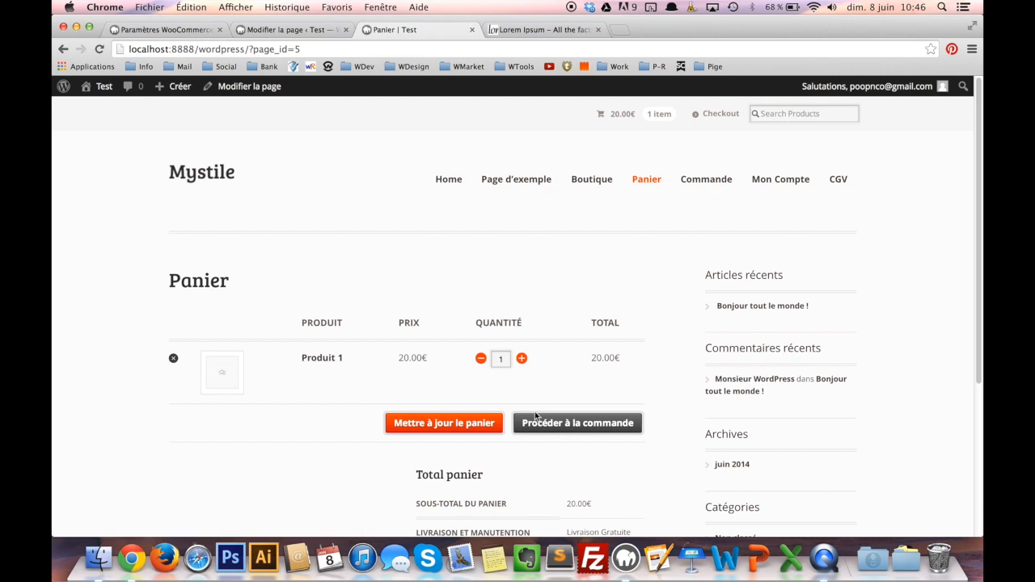
pyautogui.click(712, 115)
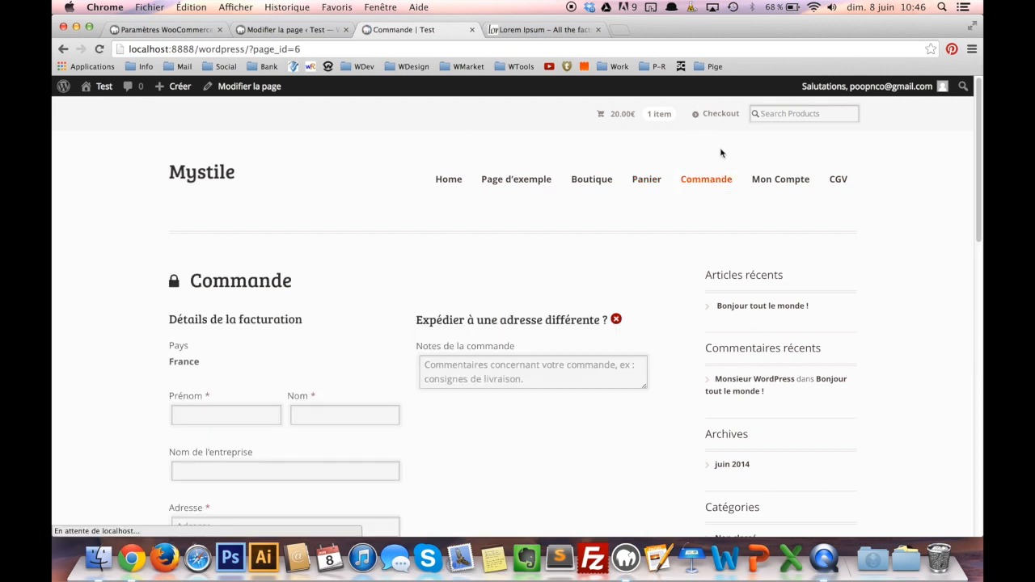
pyautogui.scroll(-2, 368, 373)
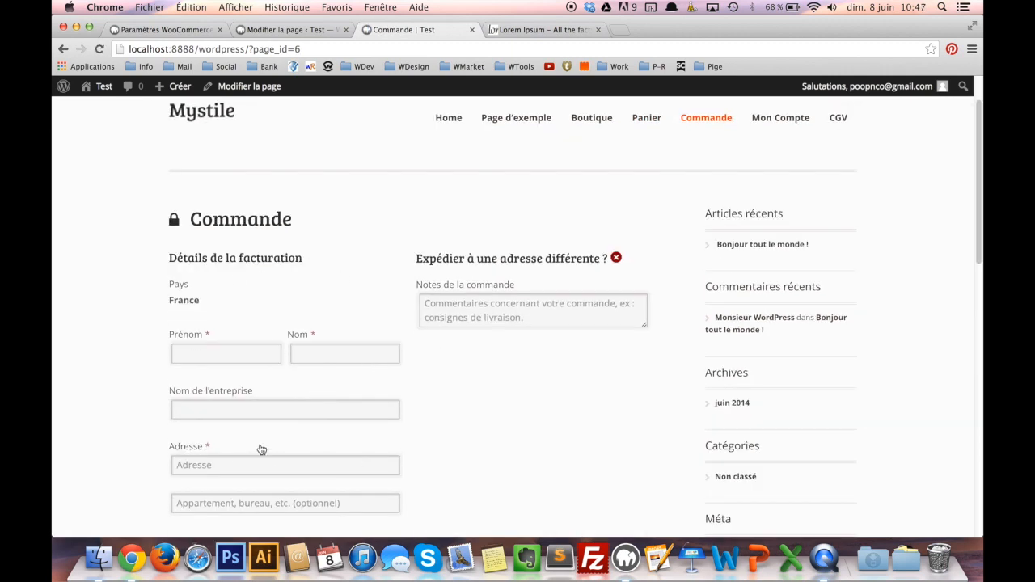
# Return to the payment gateways in the order settings and activate Paiement à la livraison in its settings.
pyautogui.click(291, 29)
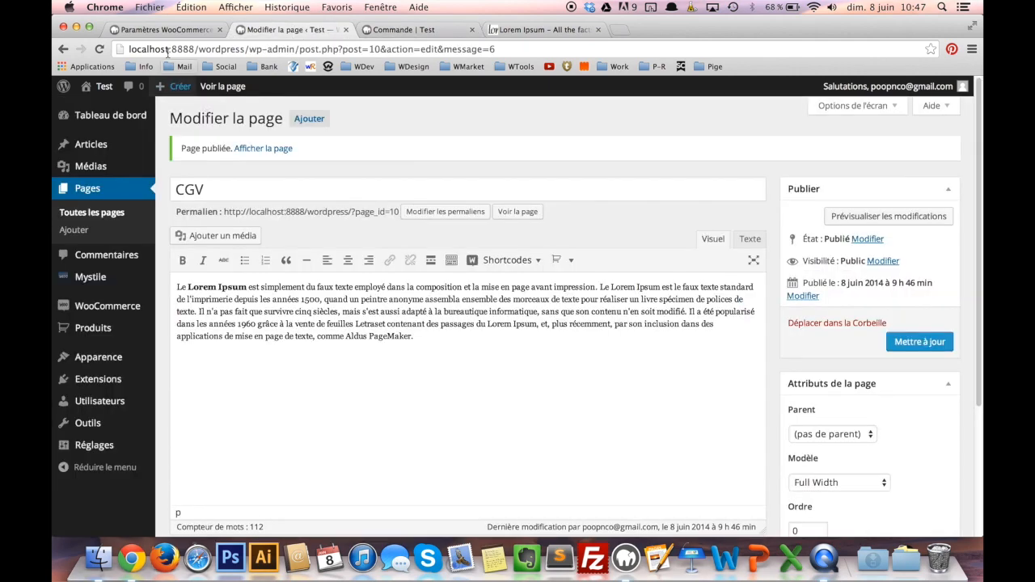
pyautogui.click(166, 29)
pyautogui.scroll(-5, 413, 352)
pyautogui.scroll(-2, 413, 352)
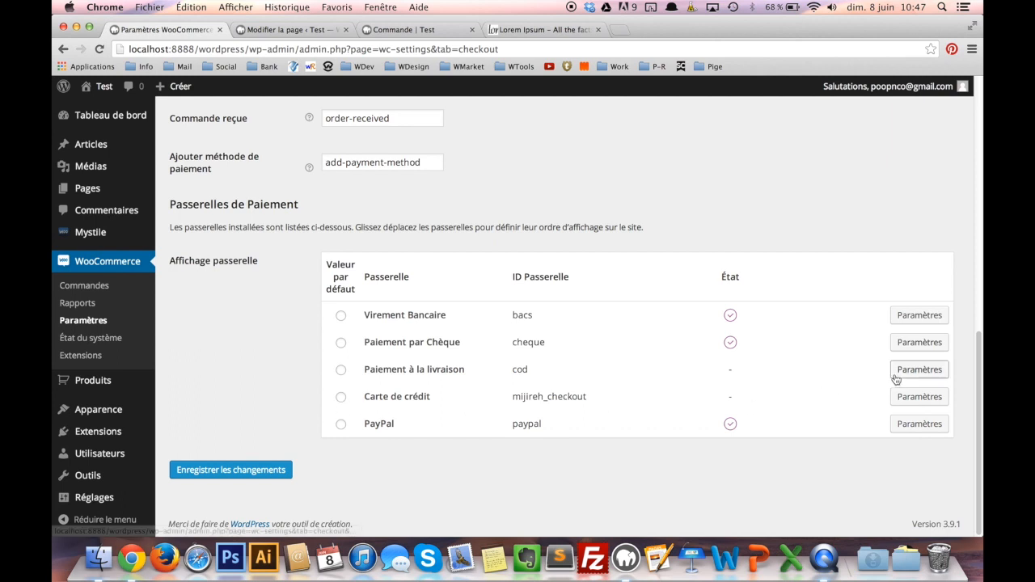
pyautogui.scroll(1, 923, 368)
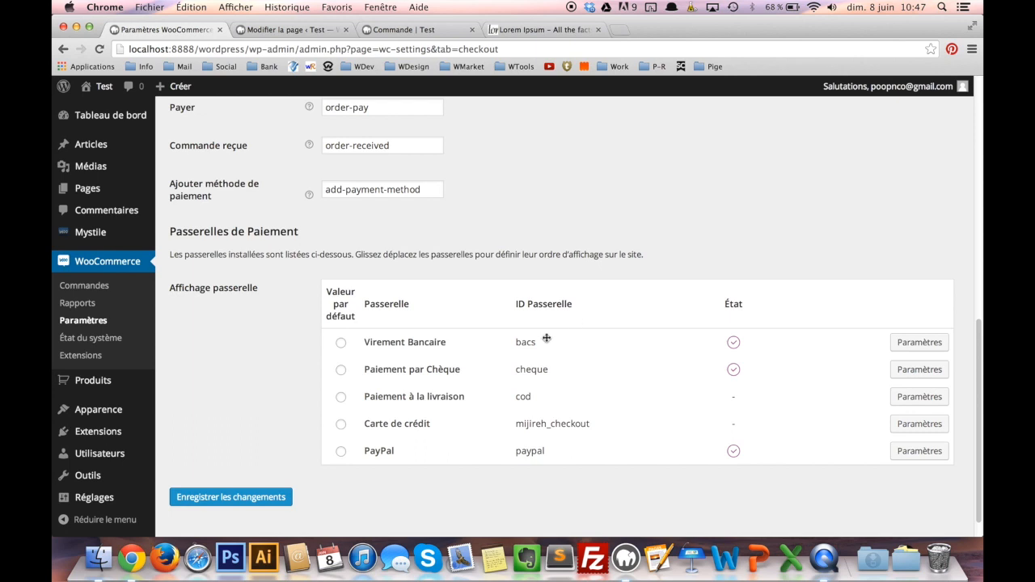
pyautogui.click(916, 402)
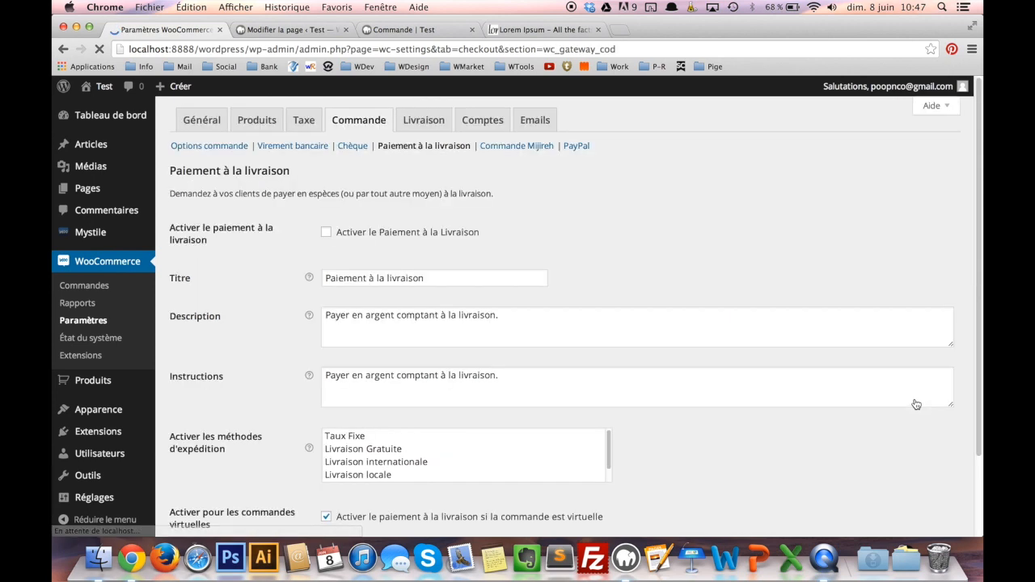
pyautogui.click(326, 222)
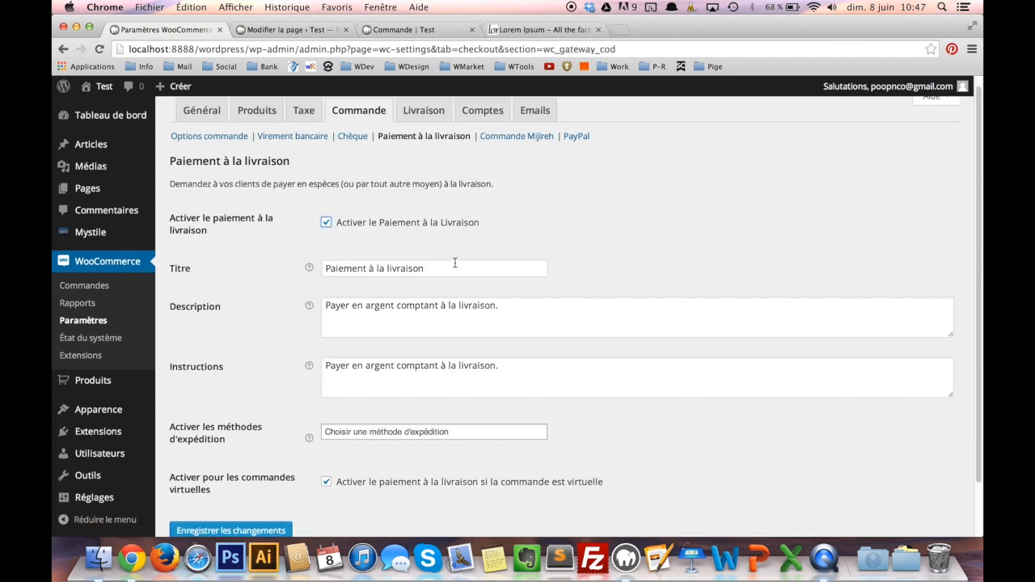
# Check the shipping methods selectable for Paiement à la livraison and save the gateway's settings.
pyautogui.scroll(-3, 429, 319)
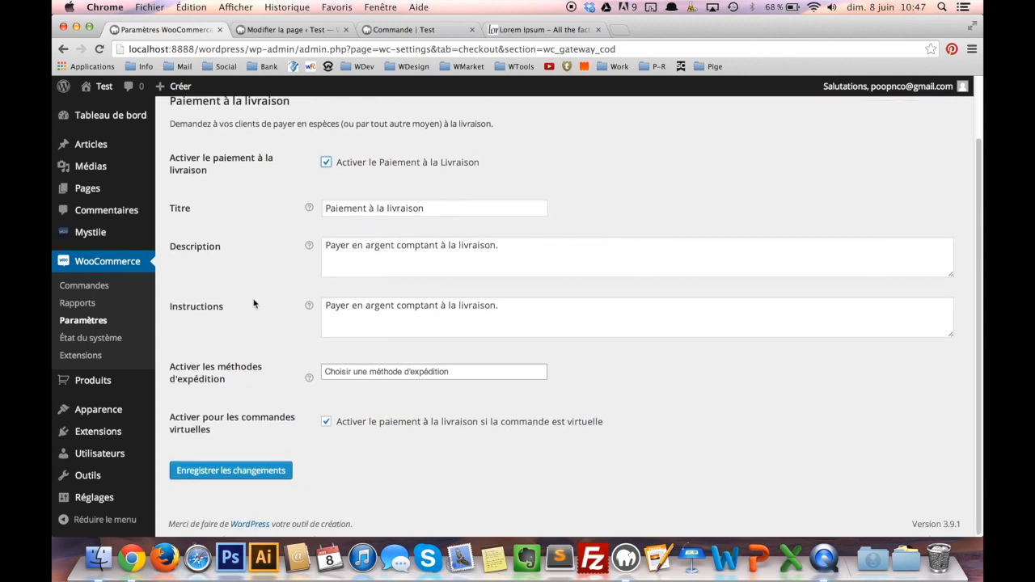
pyautogui.click(350, 368)
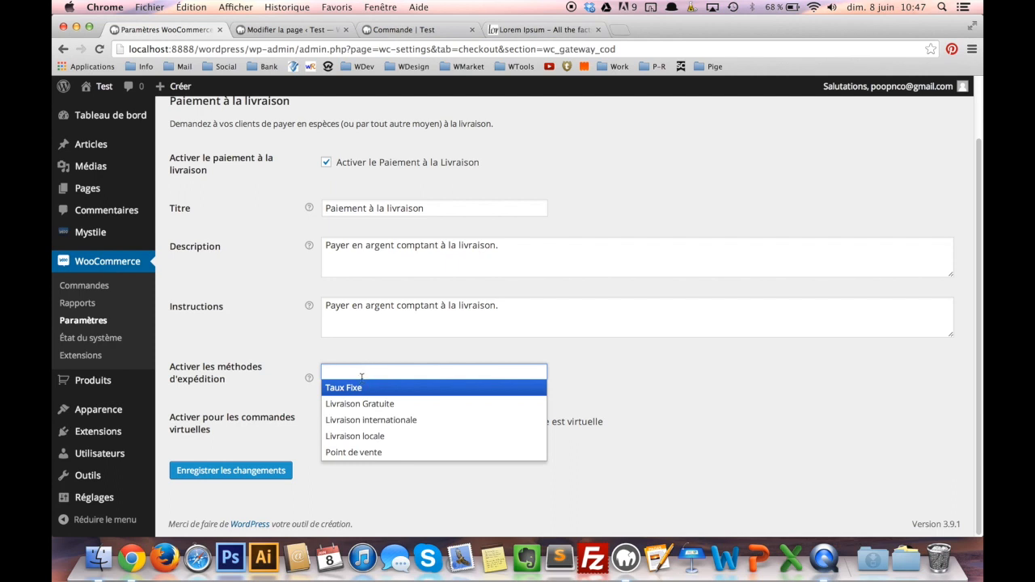
pyautogui.click(294, 352)
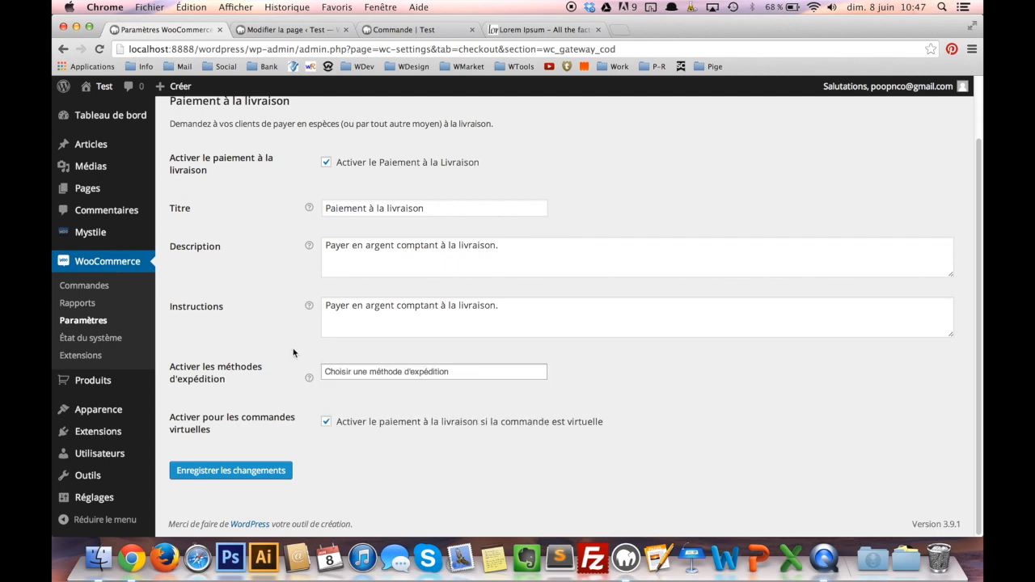
pyautogui.click(378, 369)
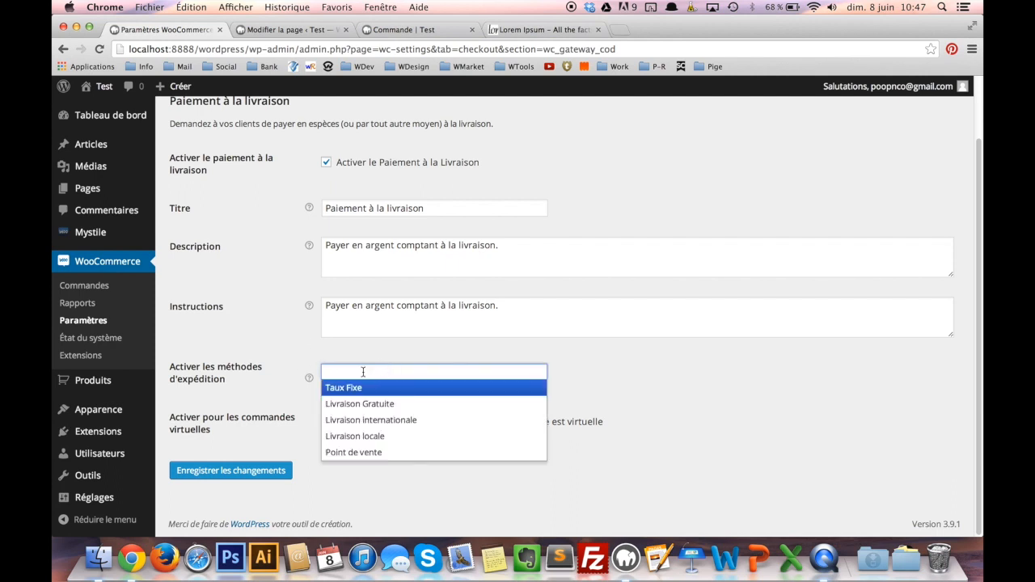
pyautogui.click(285, 362)
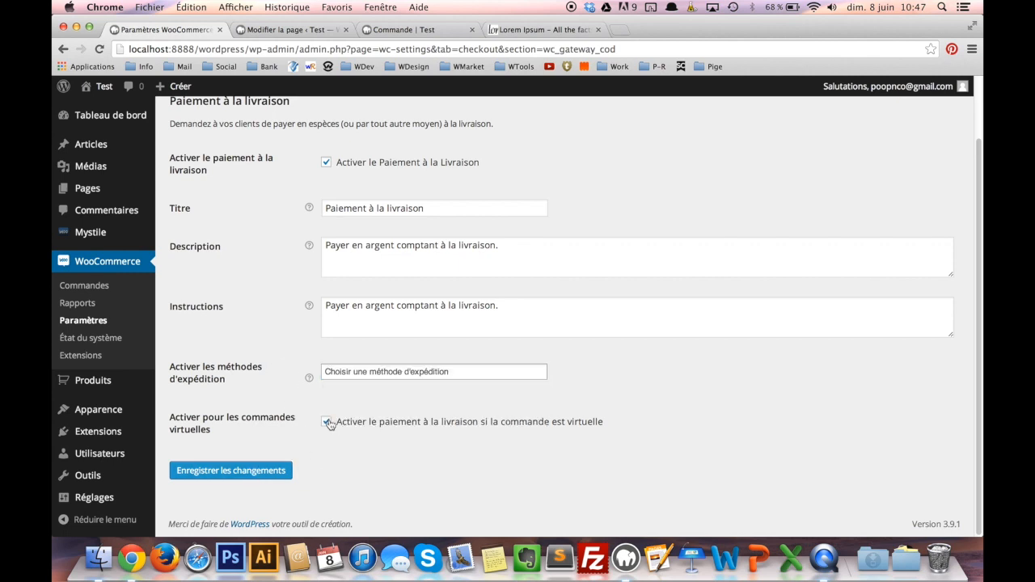
pyautogui.click(237, 474)
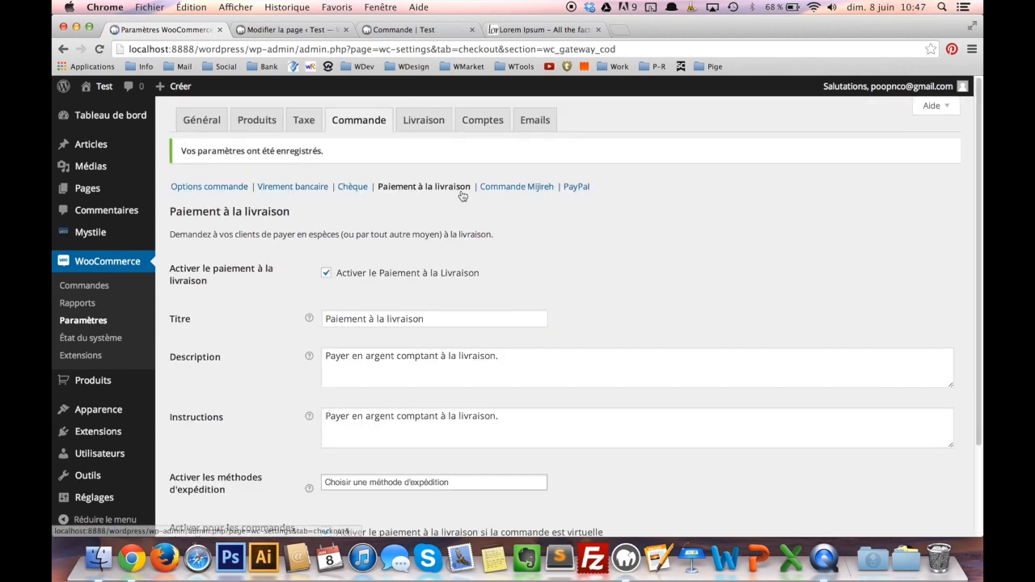
# Reopen the general order options and look through the page from top to bottom.
pyautogui.click(227, 189)
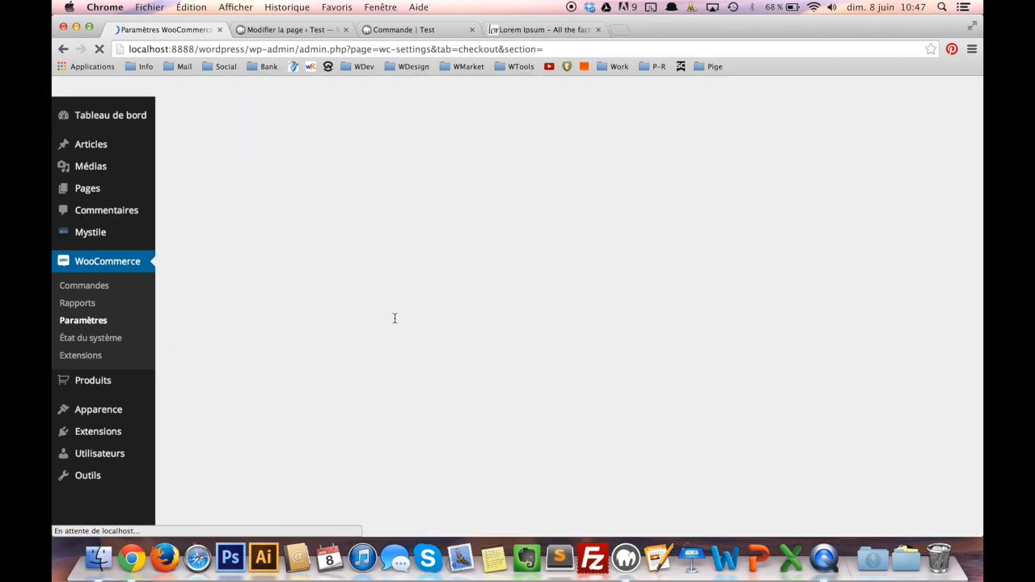
pyautogui.scroll(-10, 409, 337)
pyautogui.scroll(10, 411, 338)
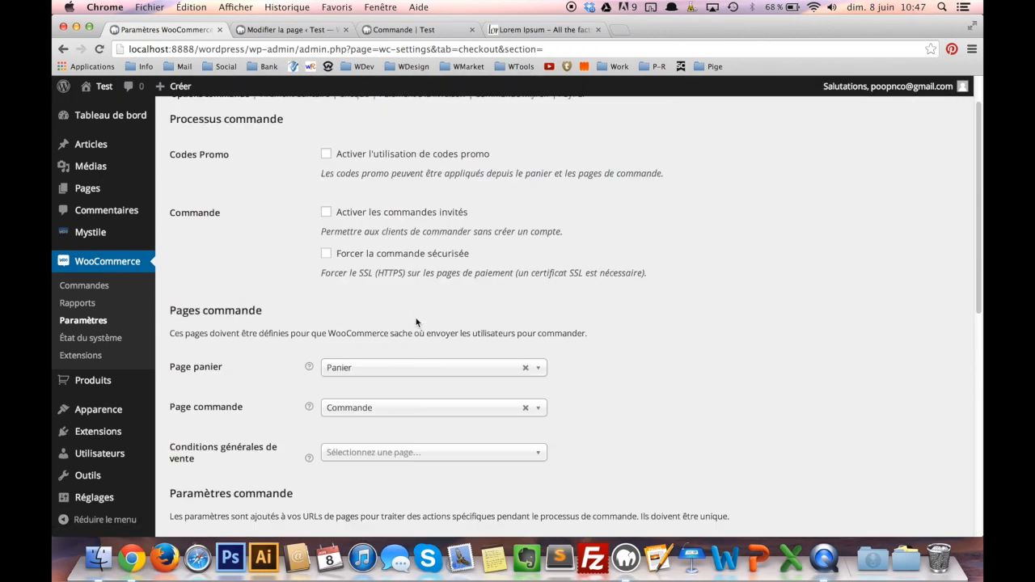
# In the shipping options, disable shipping, the cart page cost calculator and shipping to the billing address by default, and save.
pyautogui.click(423, 120)
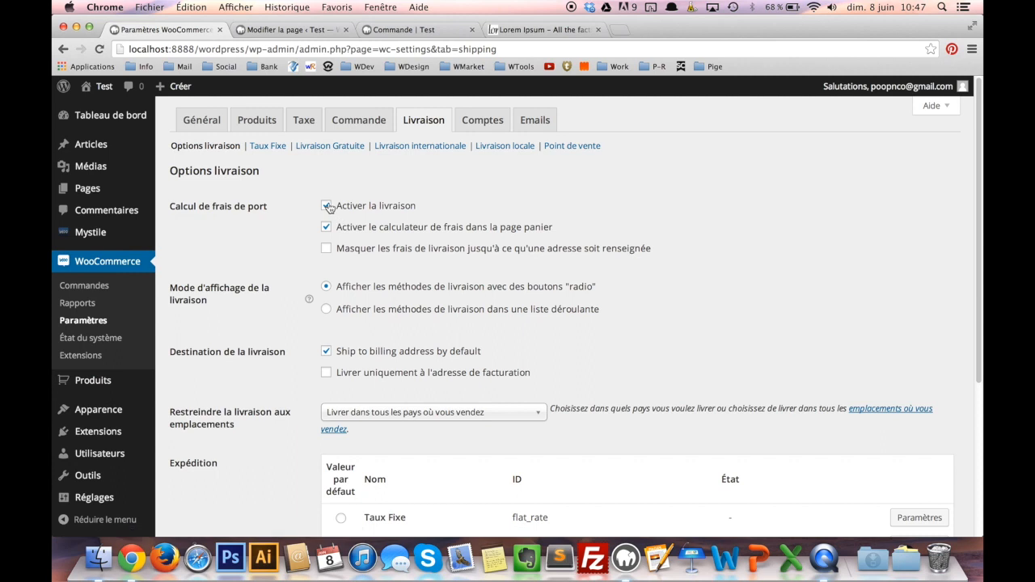
pyautogui.click(328, 207)
pyautogui.click(327, 227)
pyautogui.scroll(-1, 336, 316)
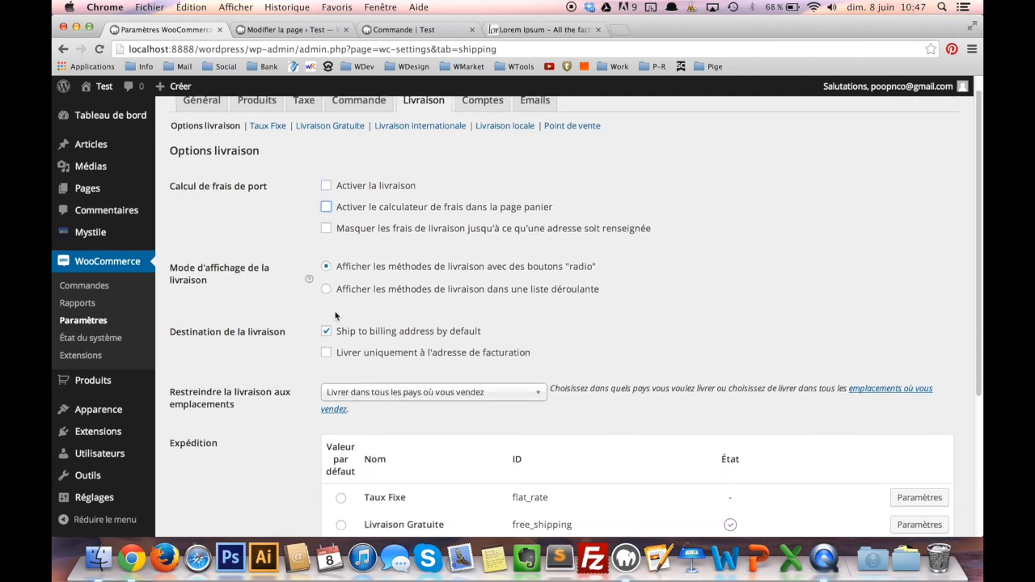
pyautogui.scroll(-2, 336, 315)
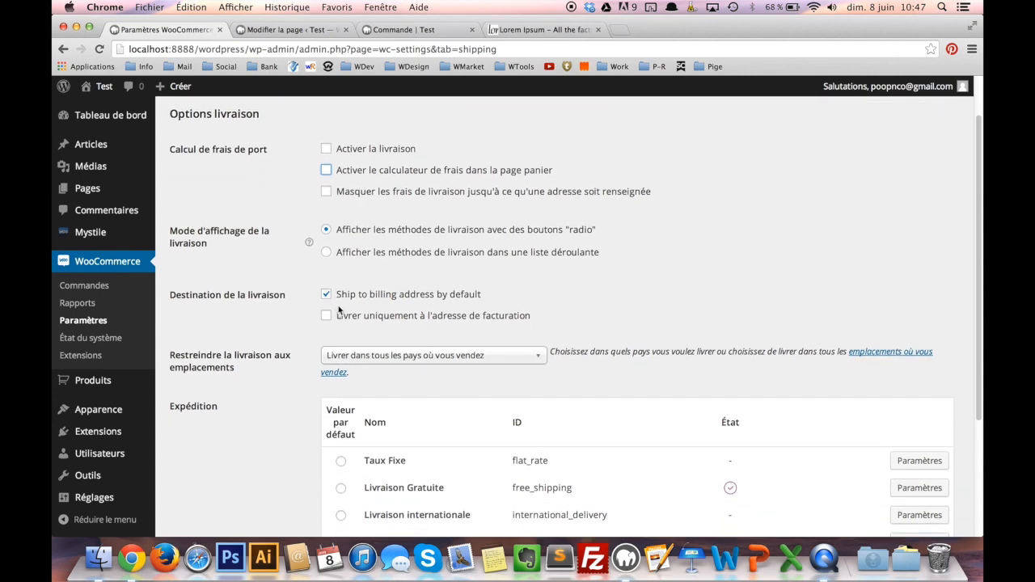
pyautogui.click(326, 295)
pyautogui.scroll(-6, 356, 307)
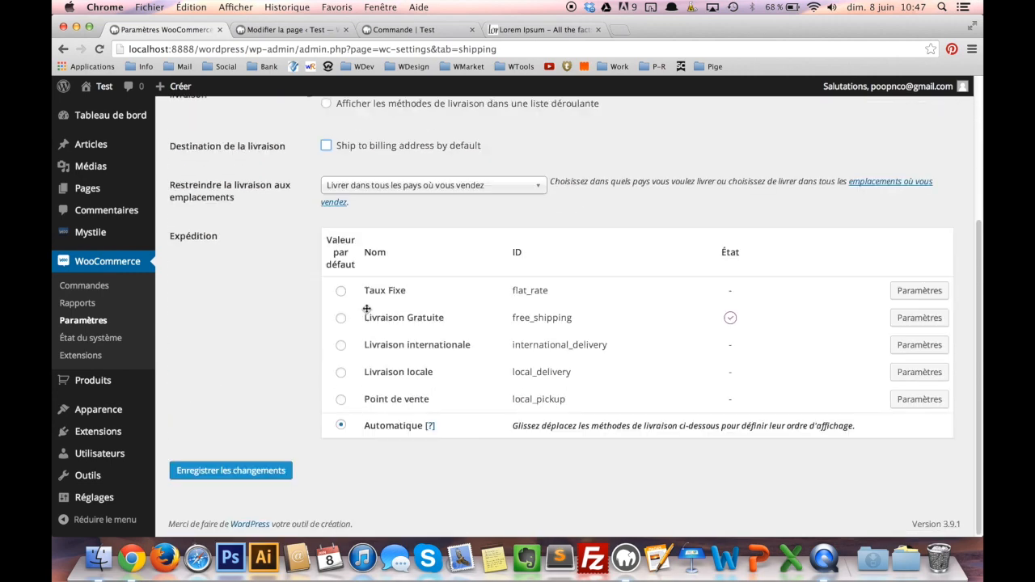
pyautogui.click(235, 470)
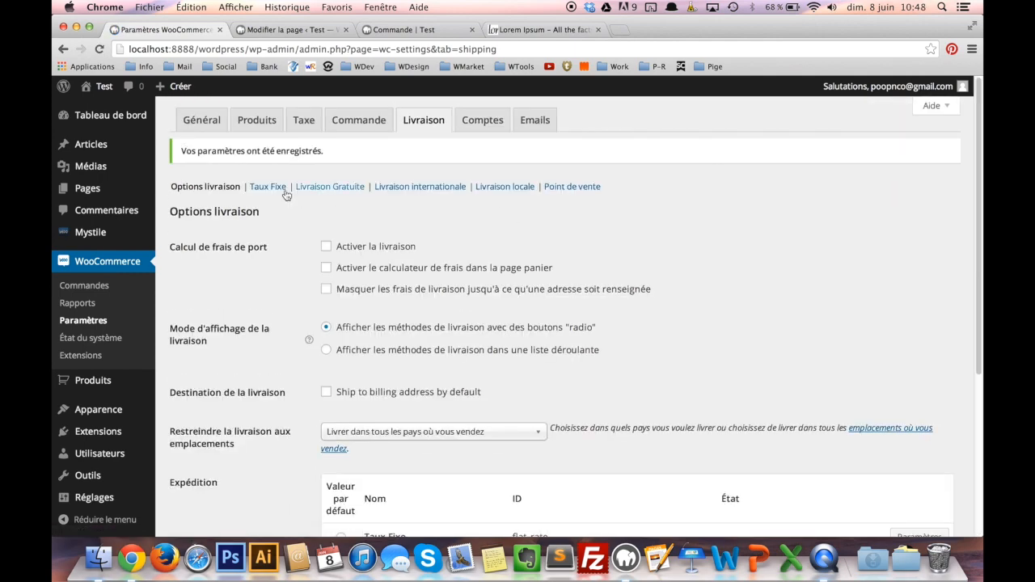
# Look through the settings of the Taux Fixe shipping method.
pyautogui.click(269, 187)
pyautogui.scroll(-10, 355, 233)
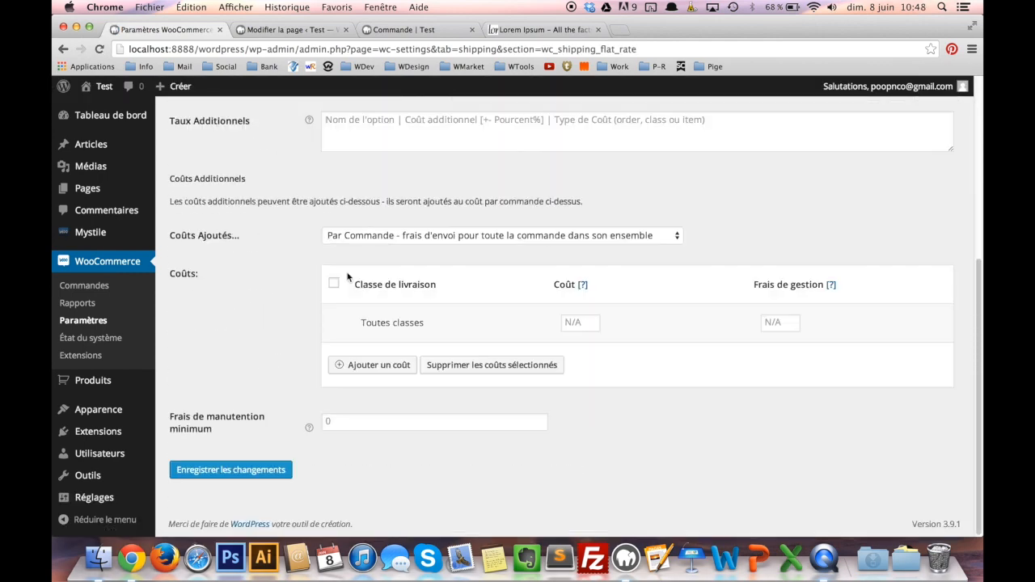
pyautogui.scroll(10, 348, 283)
# Deactivate the Livraison Gratuite shipping method and save its settings.
pyautogui.click(326, 148)
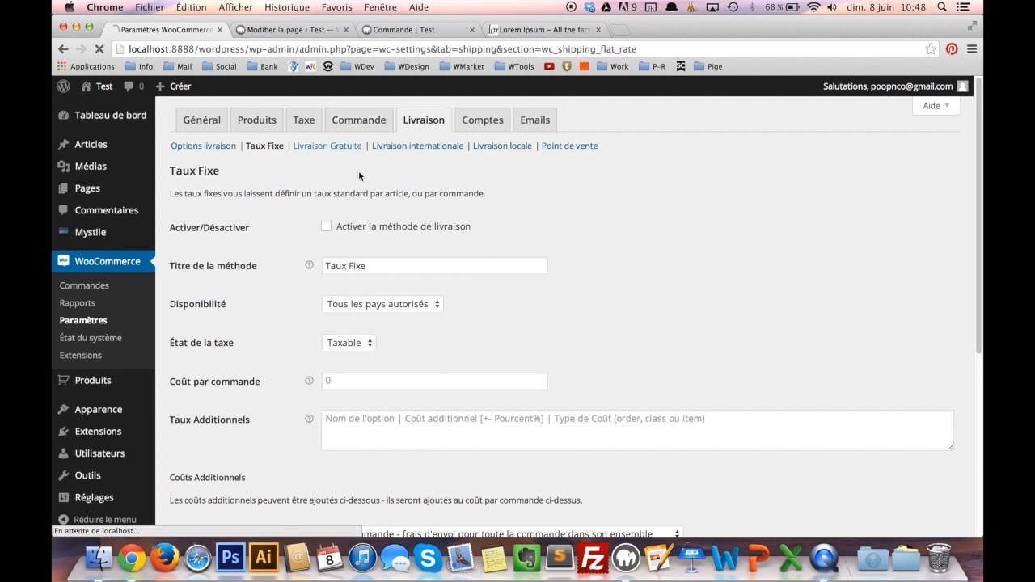
pyautogui.click(326, 206)
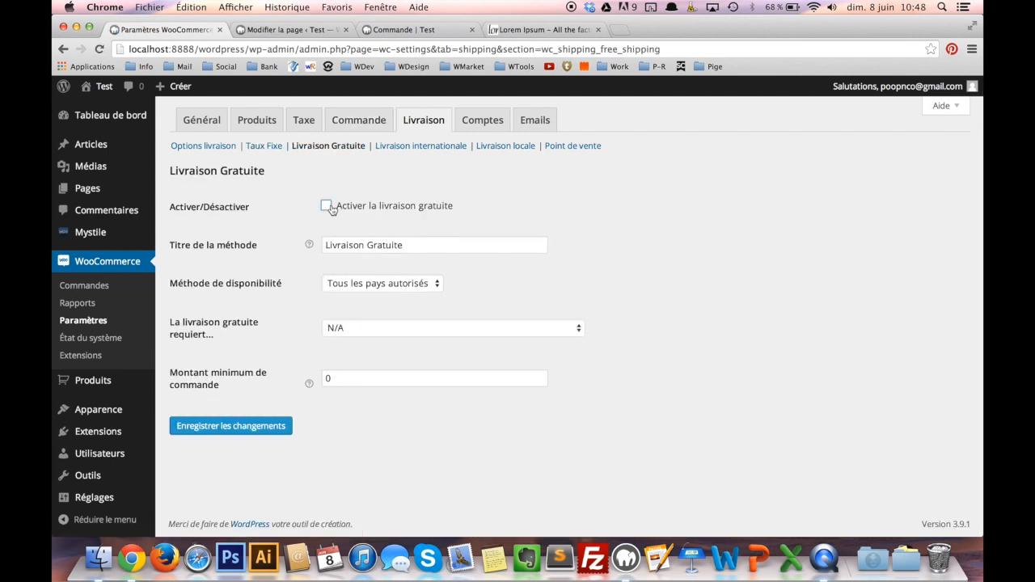
pyautogui.click(230, 427)
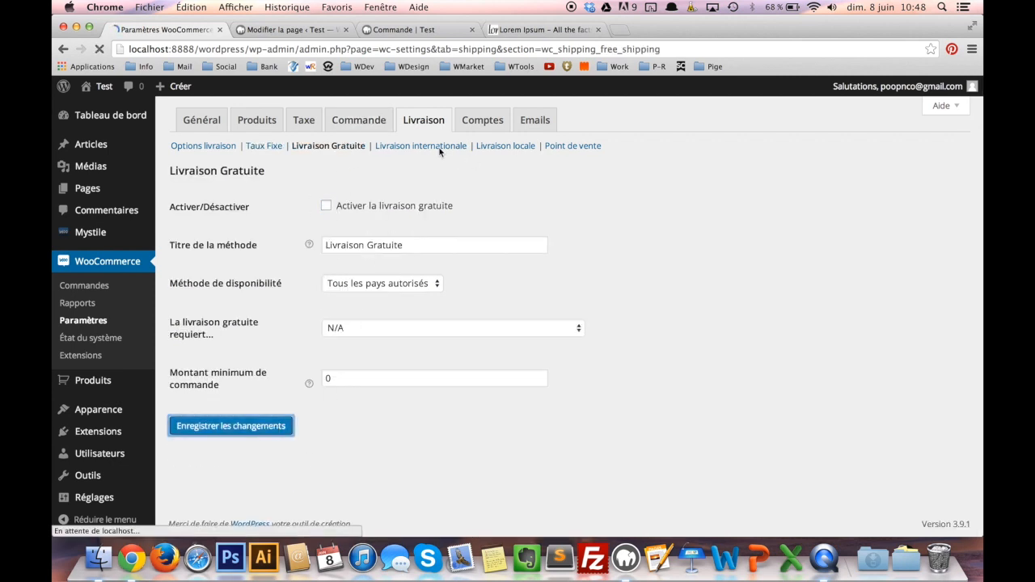
# Look through the settings of the Livraison internationale, Livraison locale and Point de vente shipping methods.
pyautogui.click(439, 185)
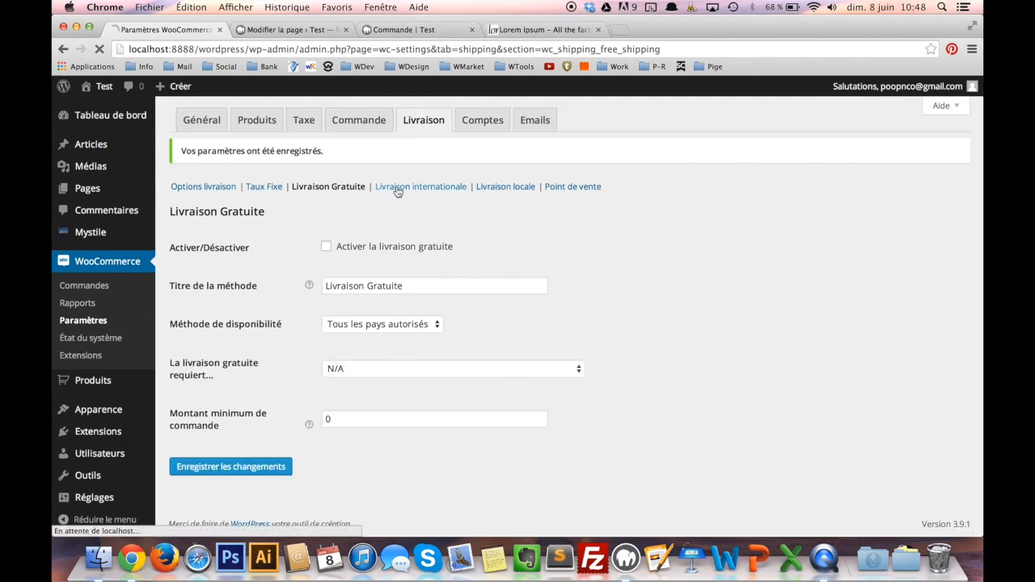
pyautogui.scroll(-3, 376, 229)
pyautogui.scroll(3, 376, 227)
pyautogui.click(513, 149)
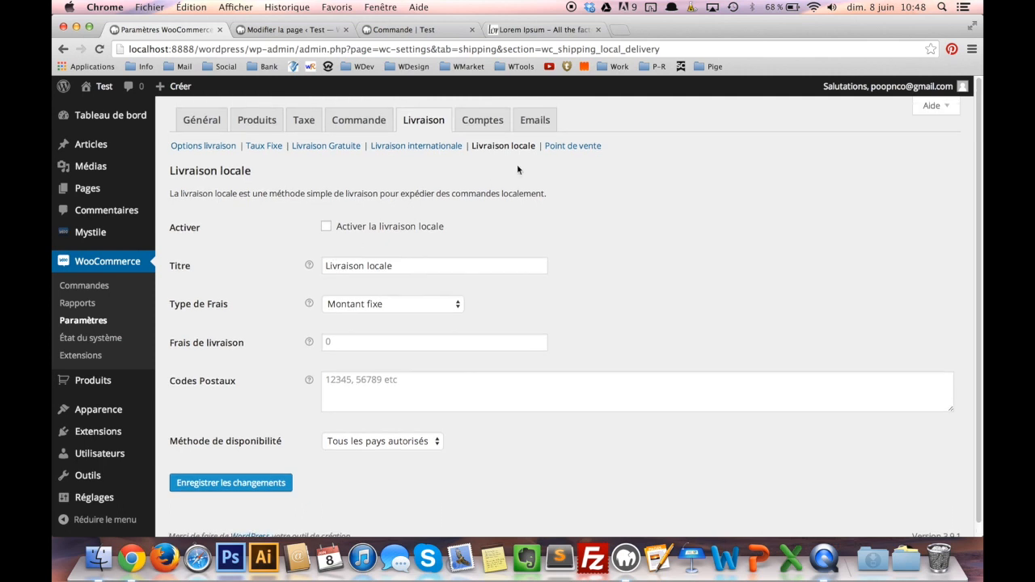
pyautogui.click(567, 147)
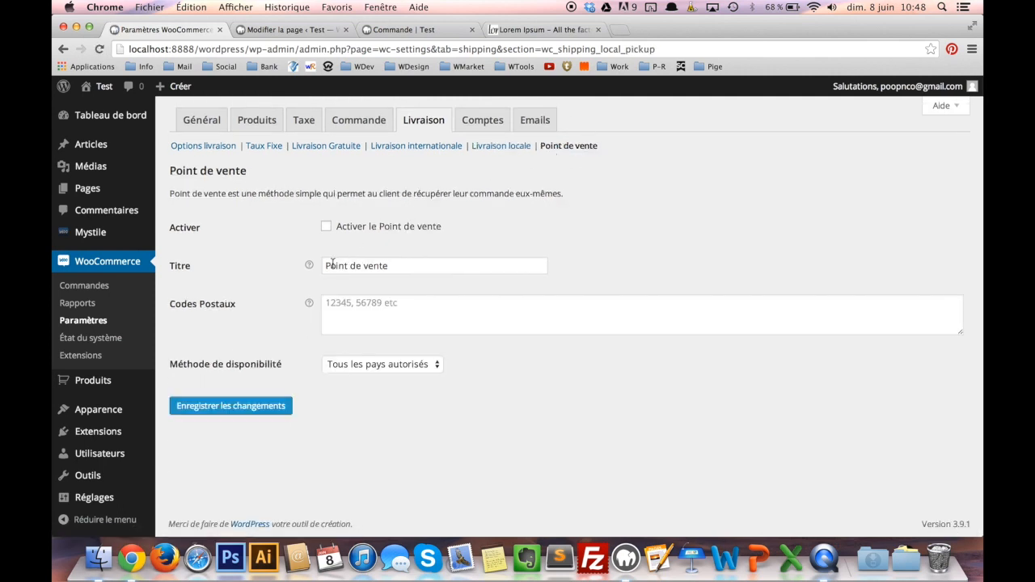
# In the account settings, keep Mon Compte as the account page, enable registration from the "Mon compte" page and save.
pyautogui.click(494, 132)
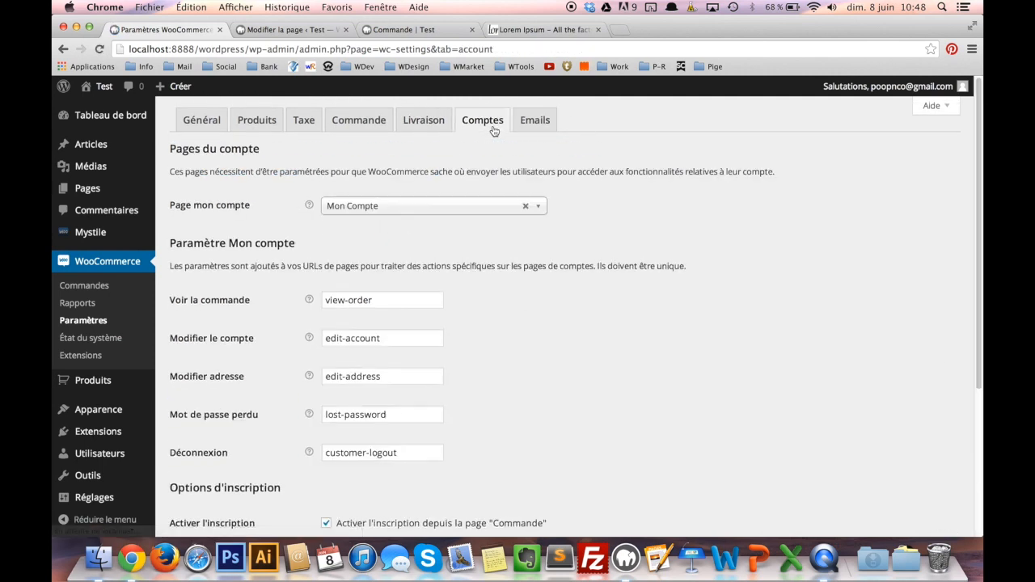
pyautogui.click(468, 208)
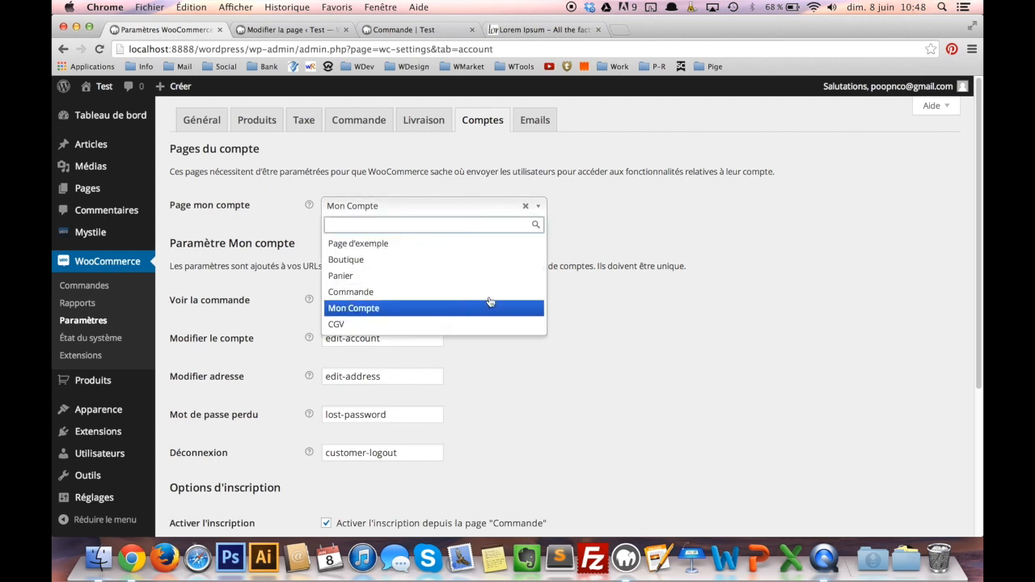
pyautogui.click(669, 229)
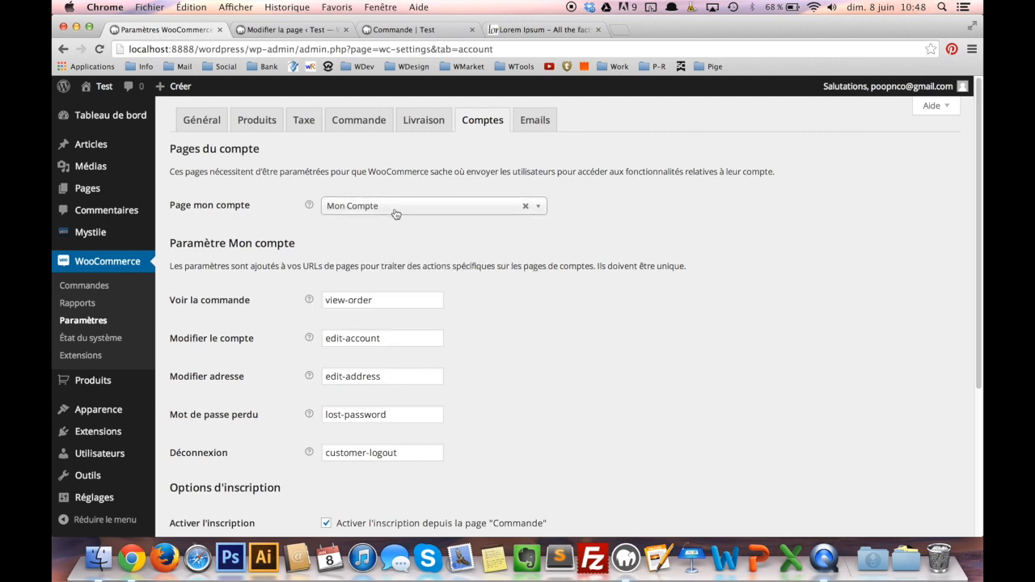
pyautogui.scroll(-3, 406, 298)
pyautogui.scroll(-2, 373, 326)
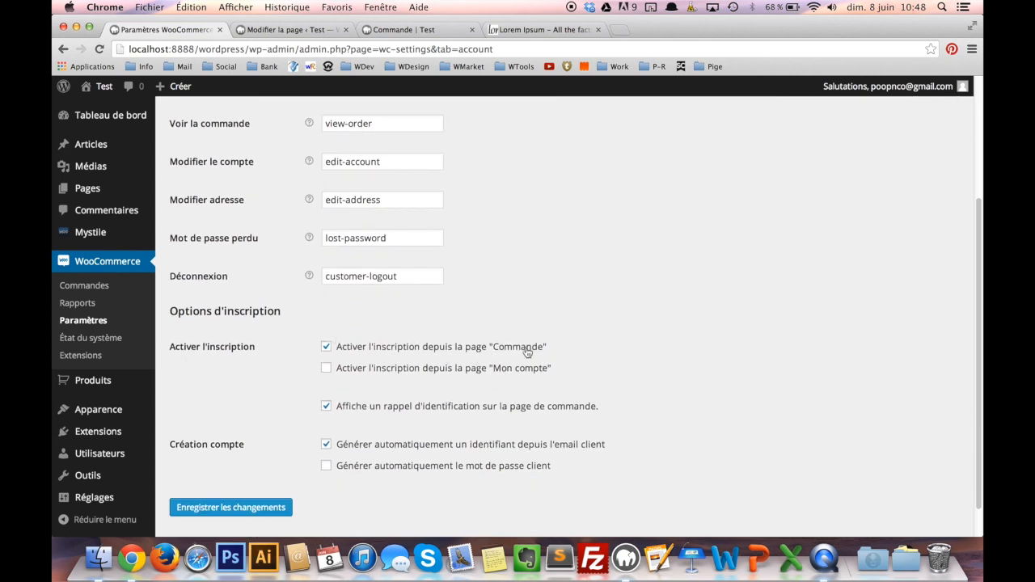
pyautogui.click(320, 369)
pyautogui.scroll(-1, 485, 375)
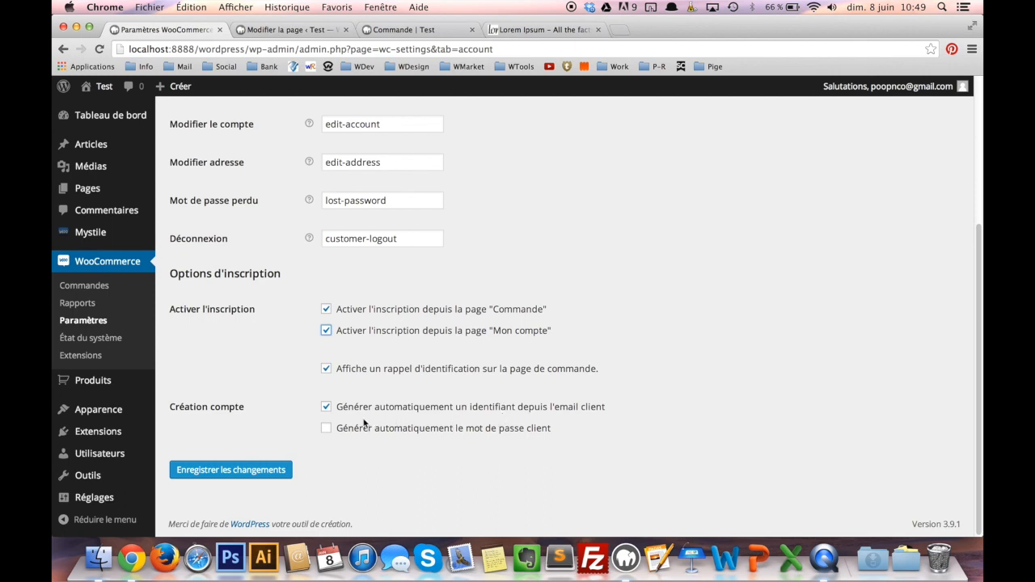
pyautogui.click(267, 477)
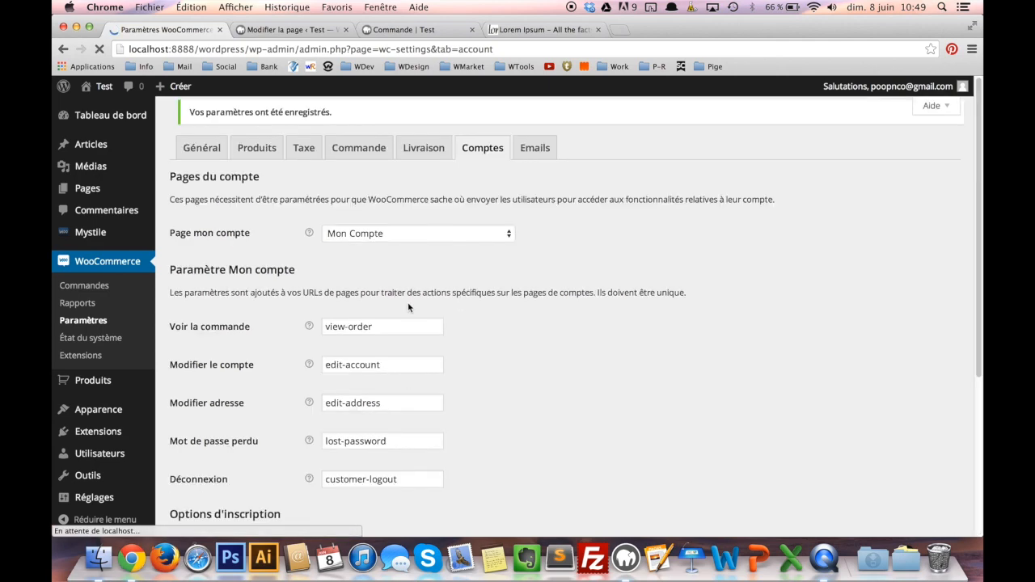
# Review the sender, template and colour settings in the general email options and save them with their existing values.
pyautogui.click(535, 123)
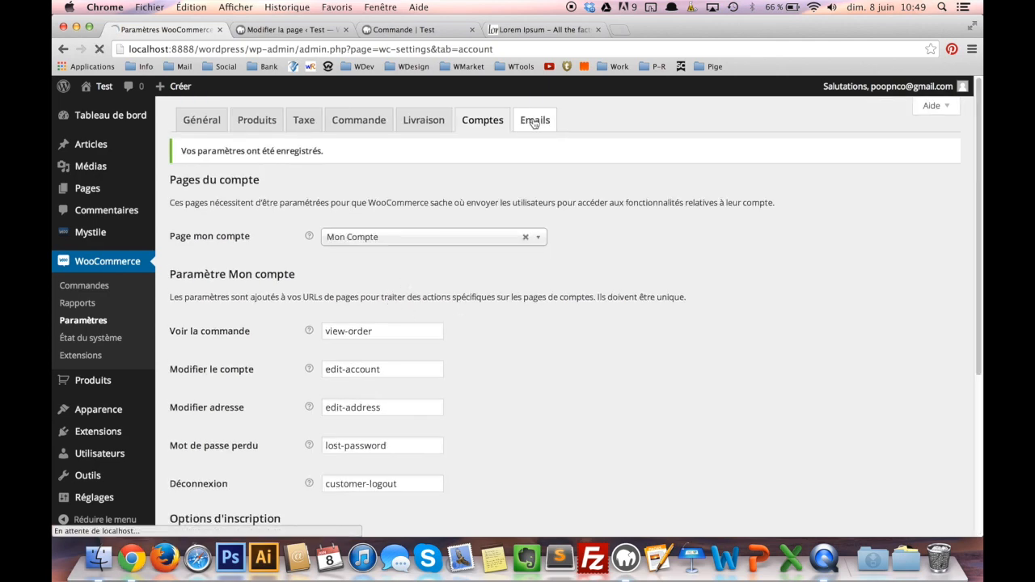
pyautogui.scroll(-1, 416, 257)
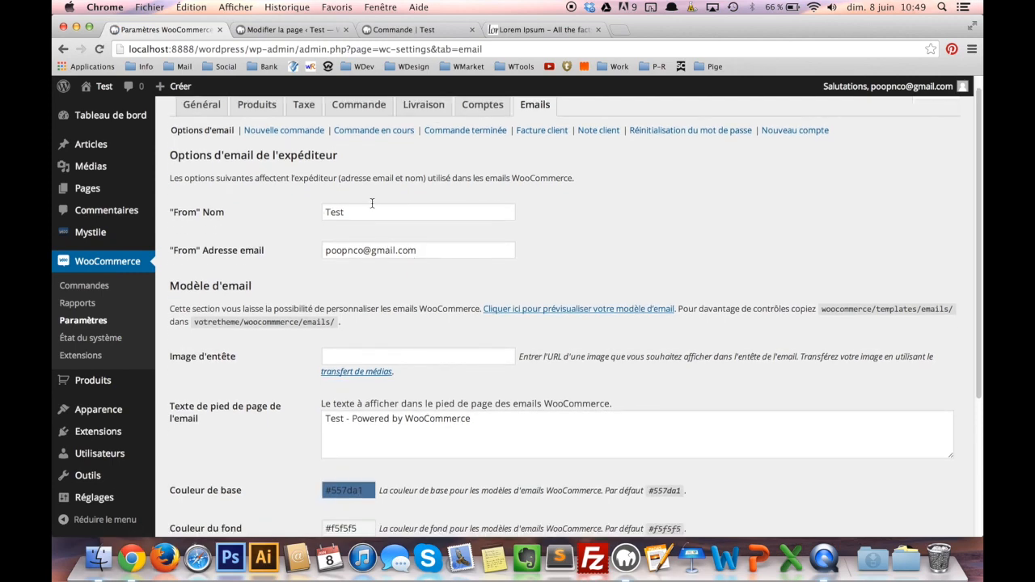
pyautogui.scroll(-1, 390, 243)
pyautogui.scroll(-5, 388, 257)
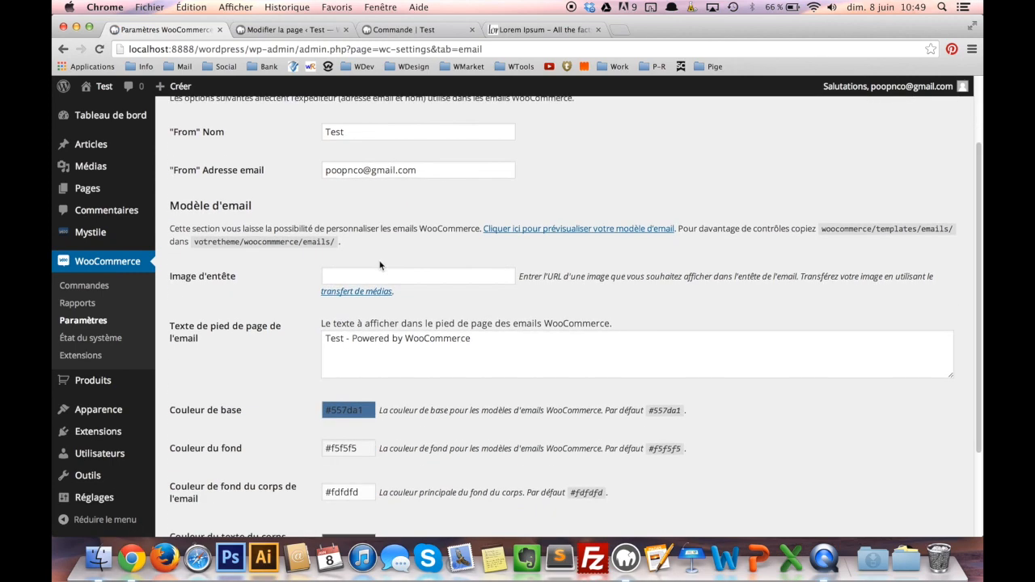
pyautogui.scroll(-2, 376, 410)
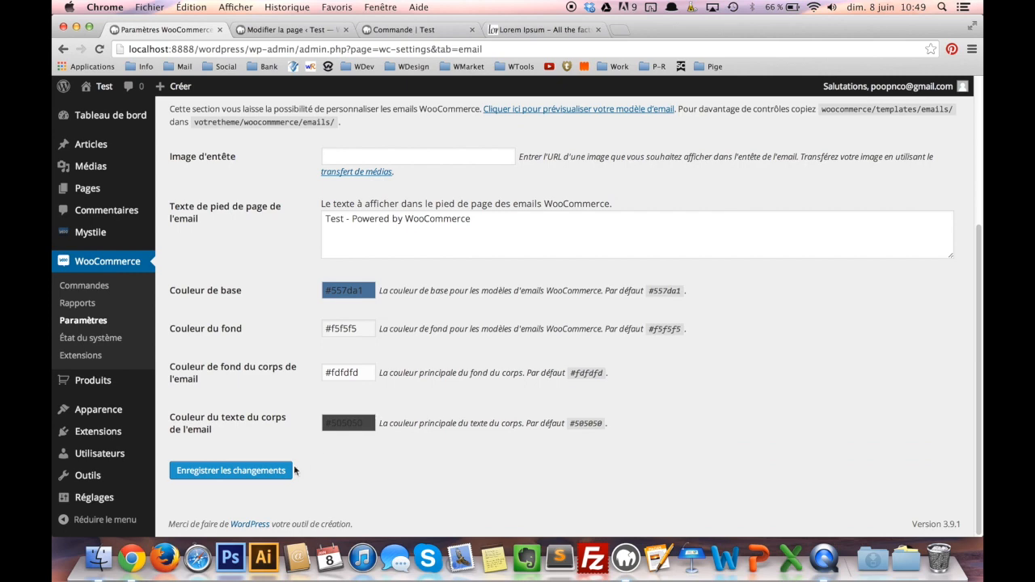
pyautogui.click(275, 471)
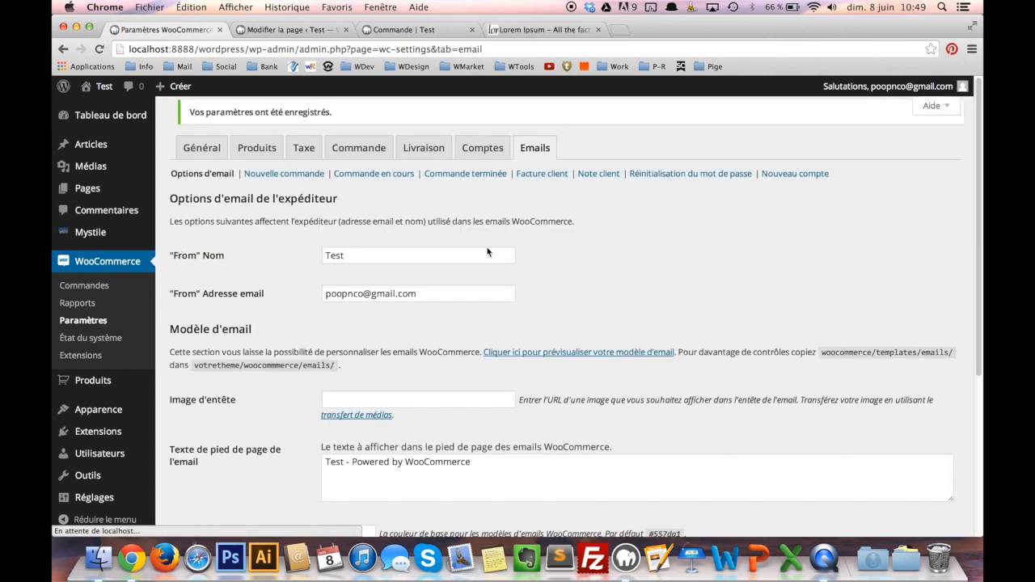
pyautogui.scroll(-9, 585, 247)
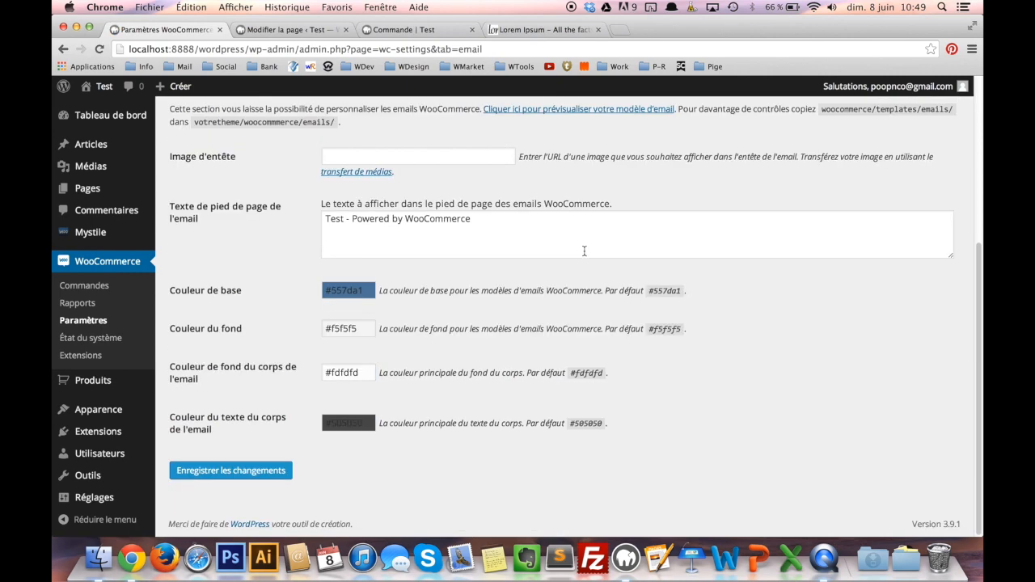
pyautogui.scroll(9, 583, 259)
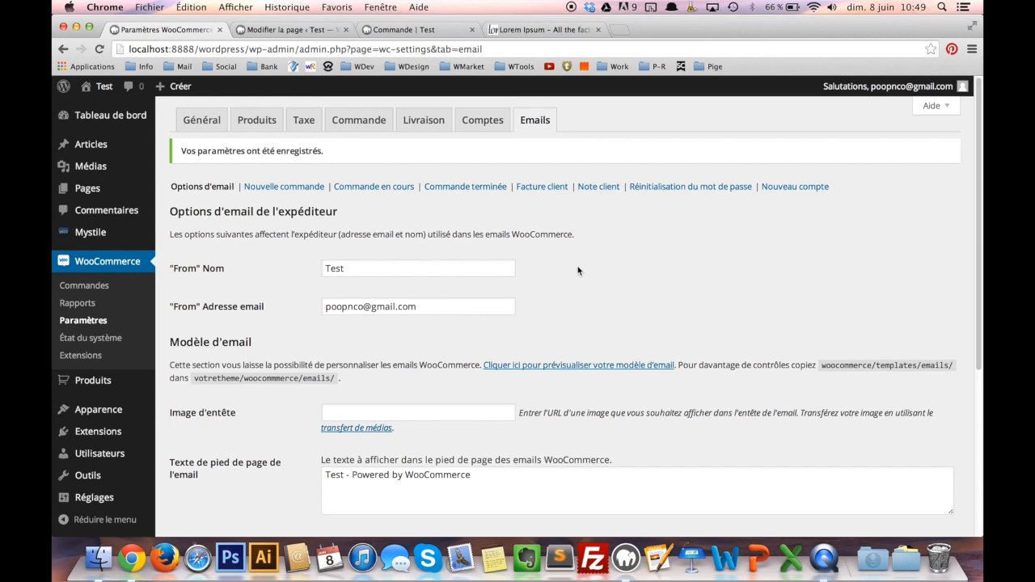